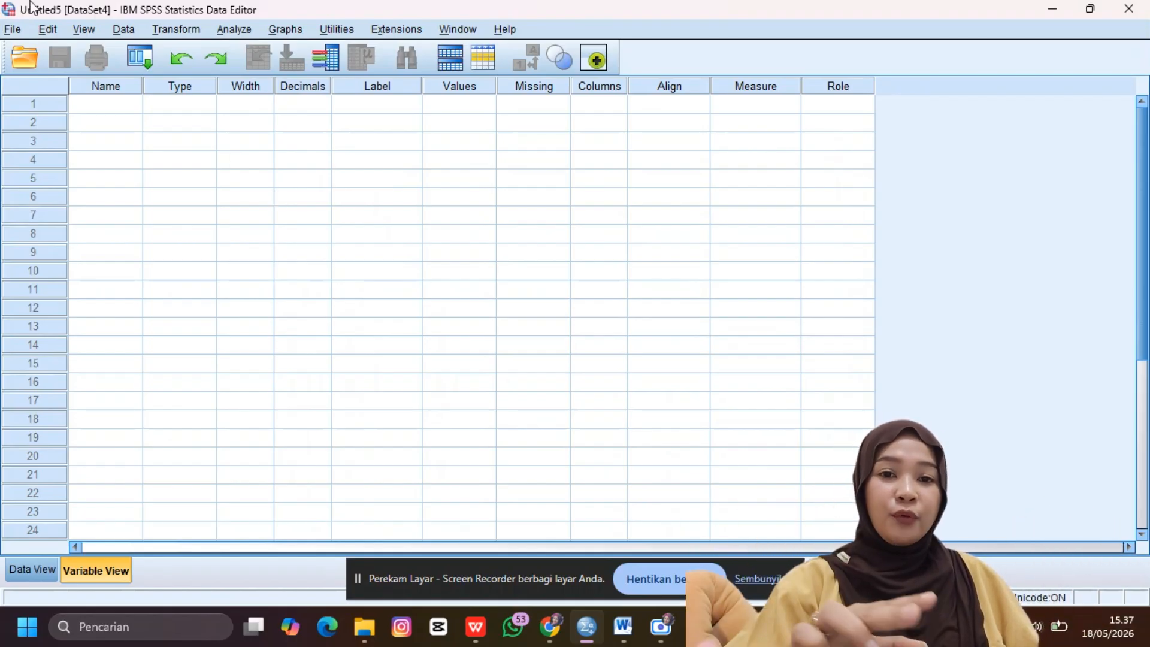
# Step: Import Sheet1 of the Excel file data uts lengkap.xlsx, reading variable names from the first row of data
pyautogui.click(14, 31)
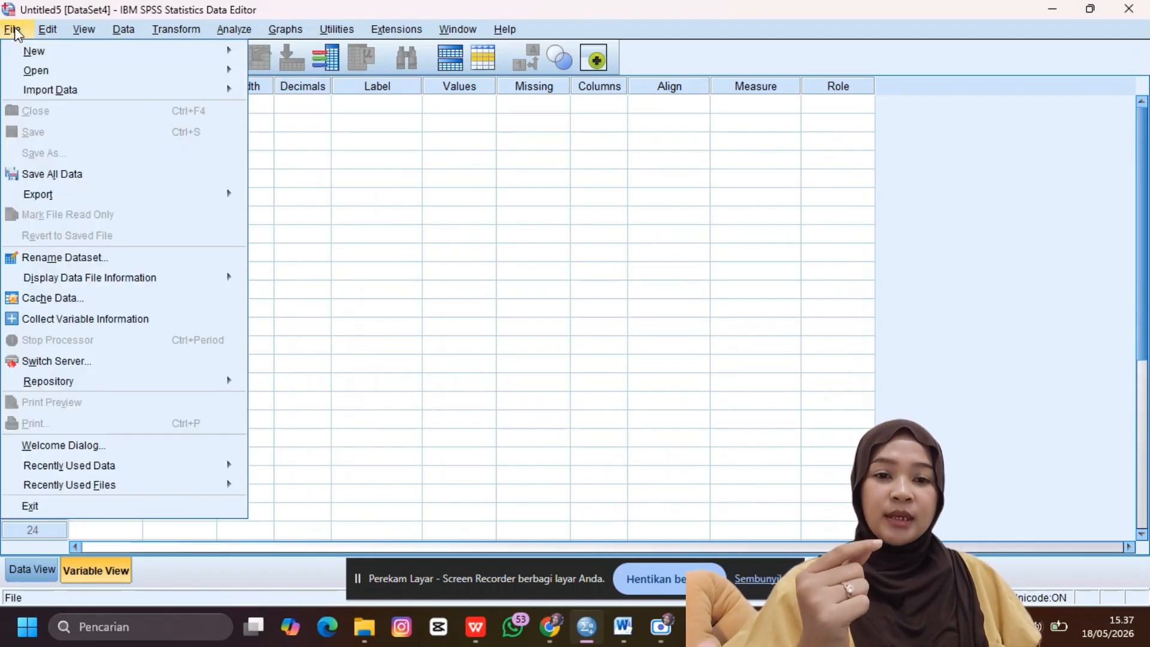
pyautogui.moveTo(47, 30)
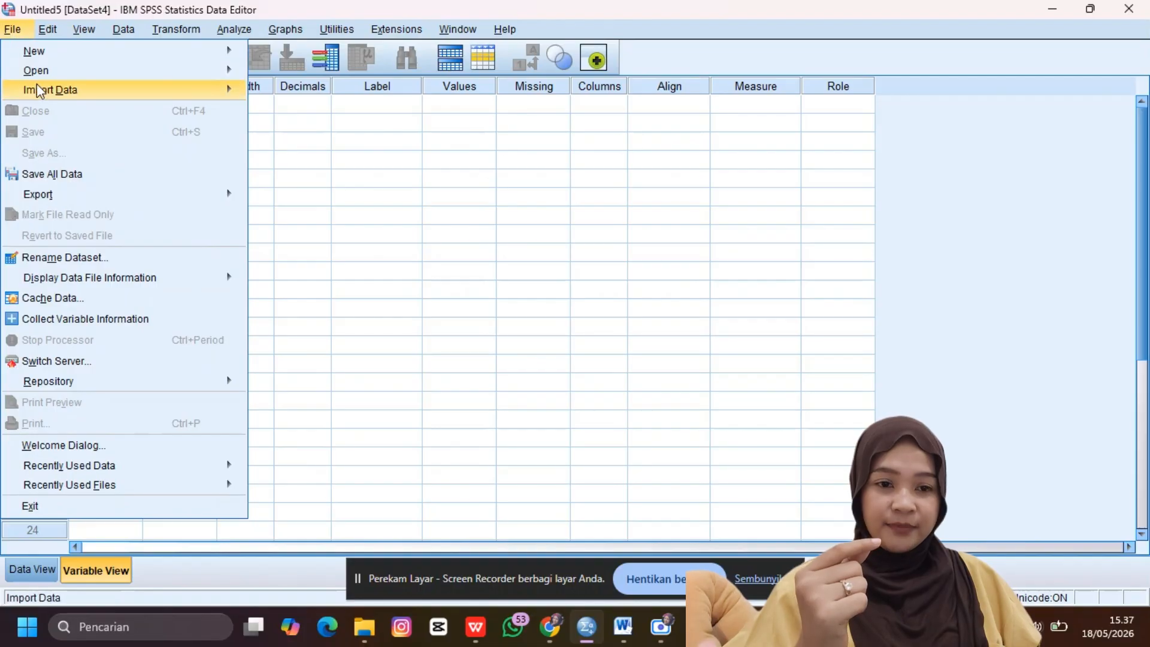
pyautogui.moveTo(72, 90)
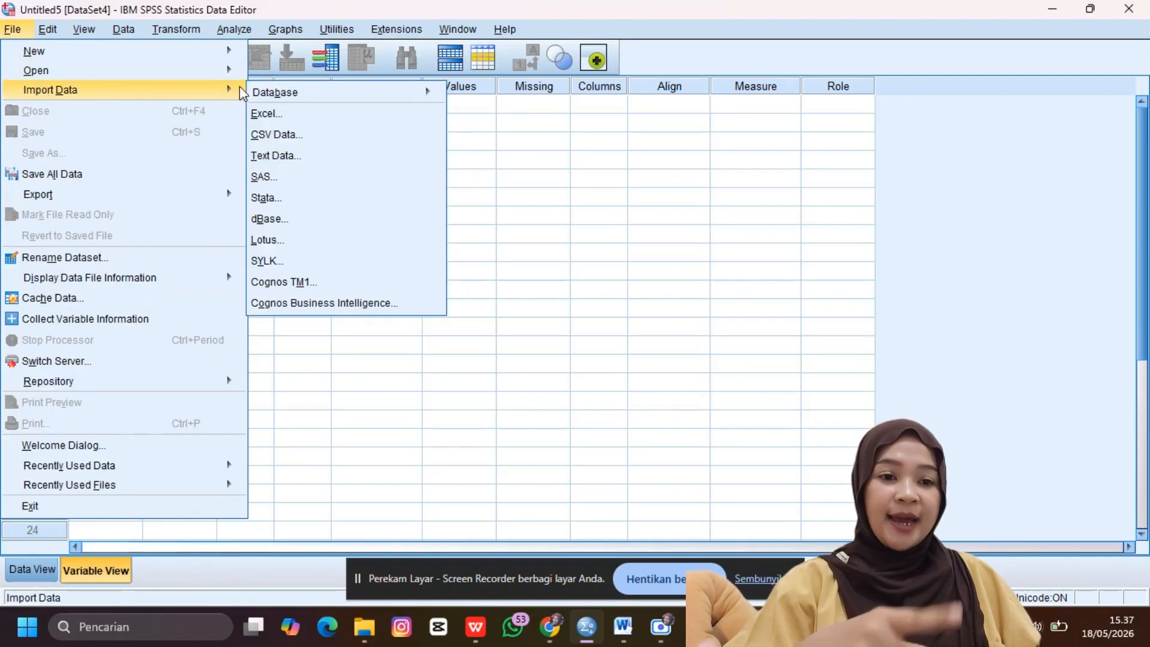
pyautogui.moveTo(269, 97)
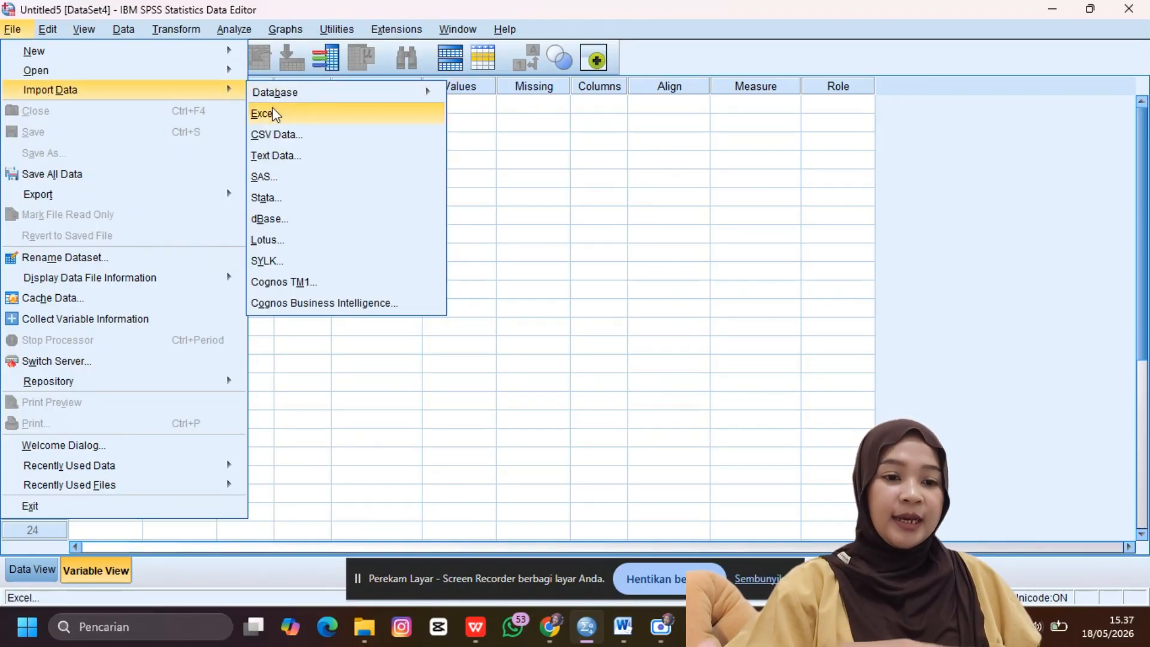
pyautogui.click(263, 114)
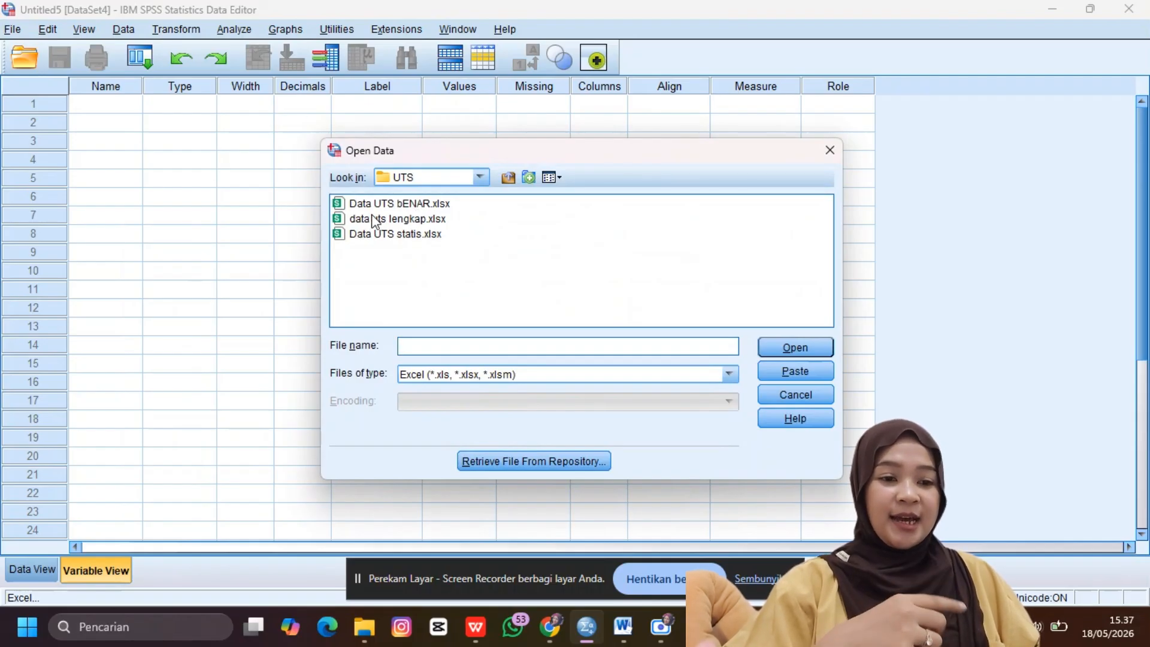
pyautogui.click(387, 221)
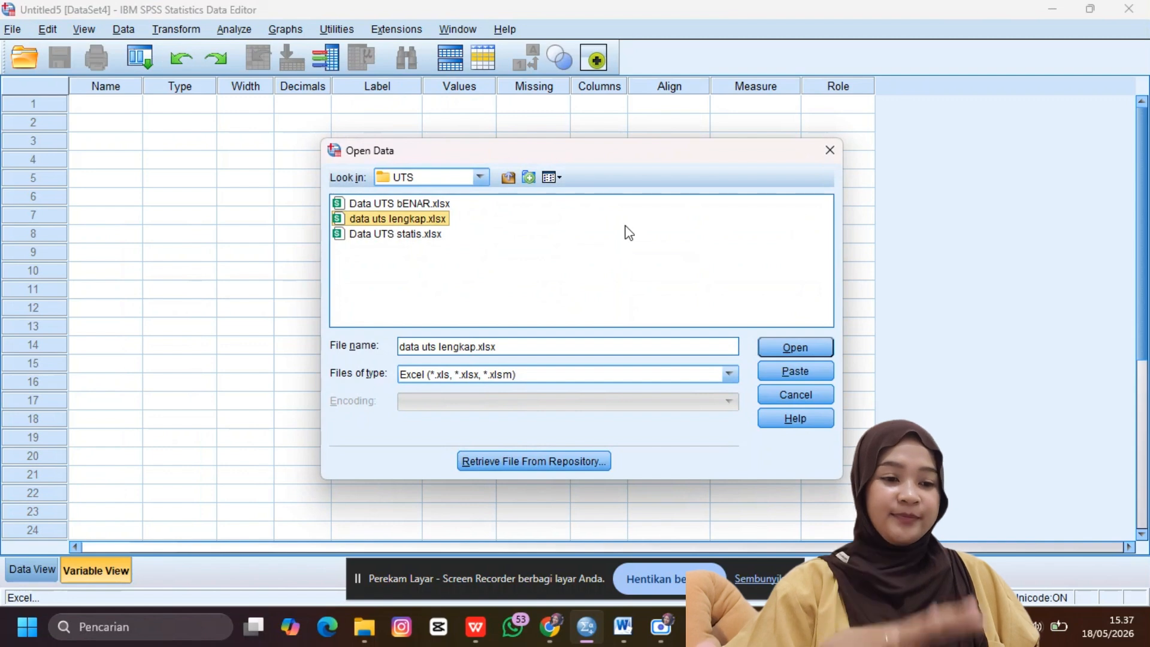
pyautogui.click(799, 347)
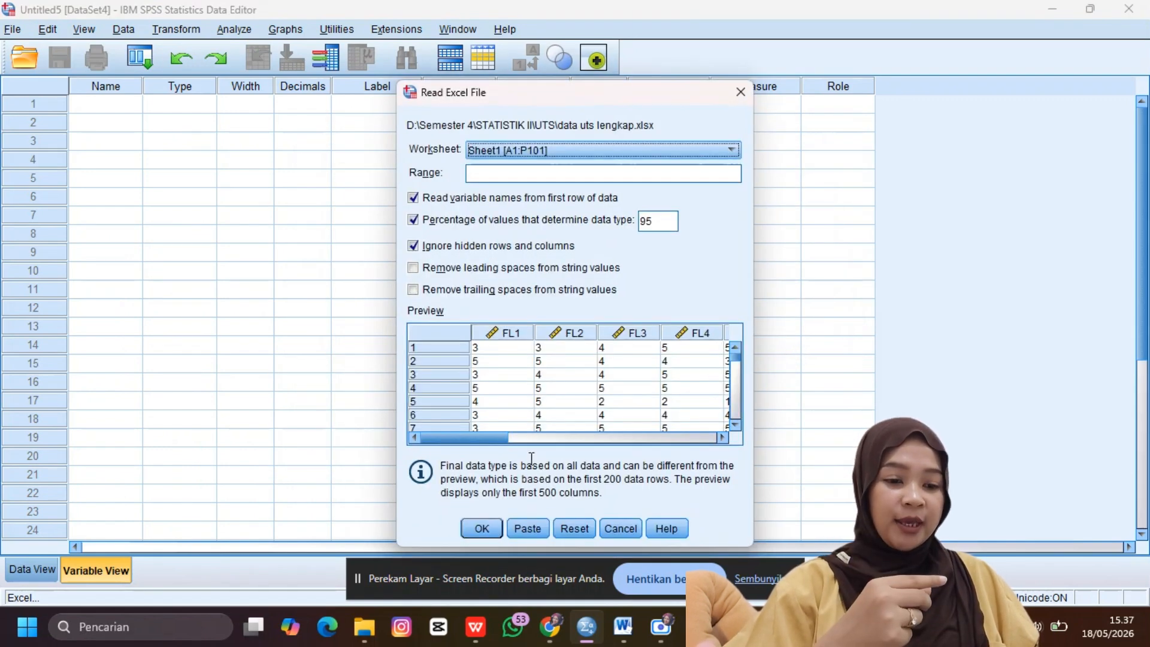
pyautogui.click(482, 515)
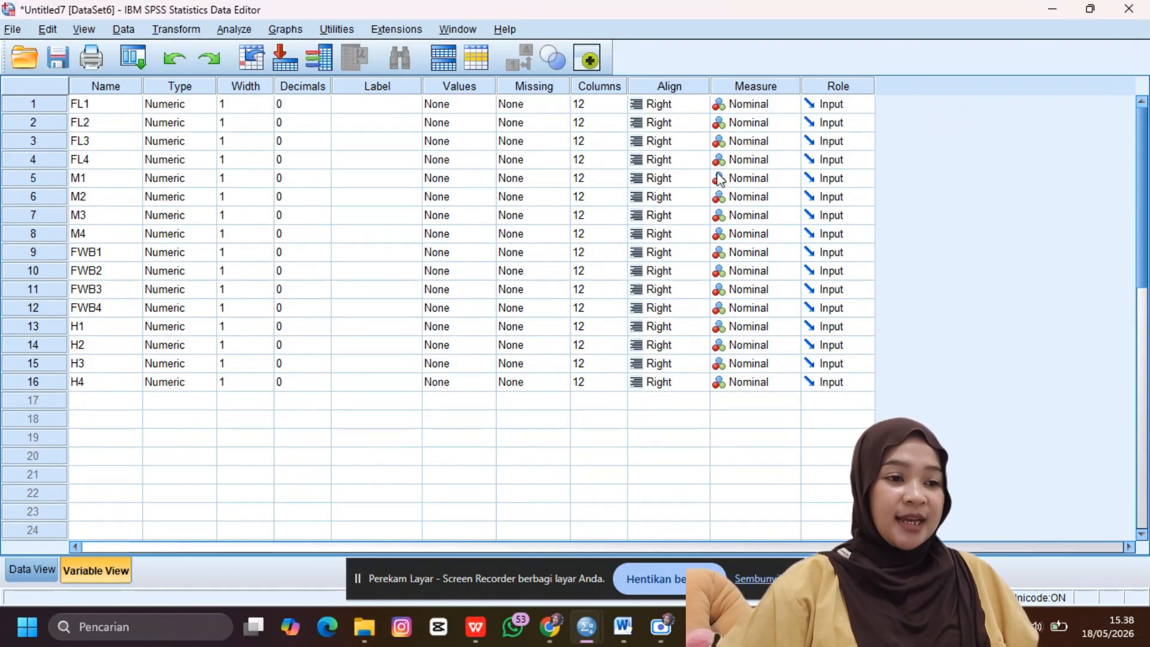
# Step: Set the measurement level of variables FL1, FL2, FL3 and FL4 to Scale
pyautogui.click(742, 108)
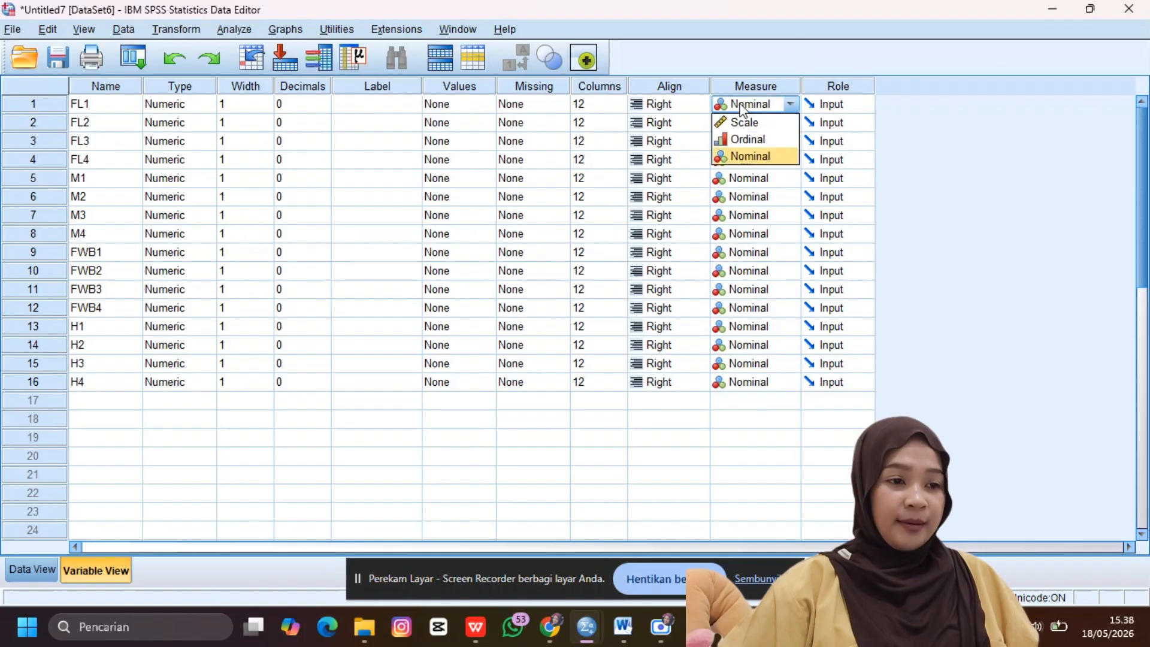
pyautogui.click(746, 123)
pyautogui.click(753, 124)
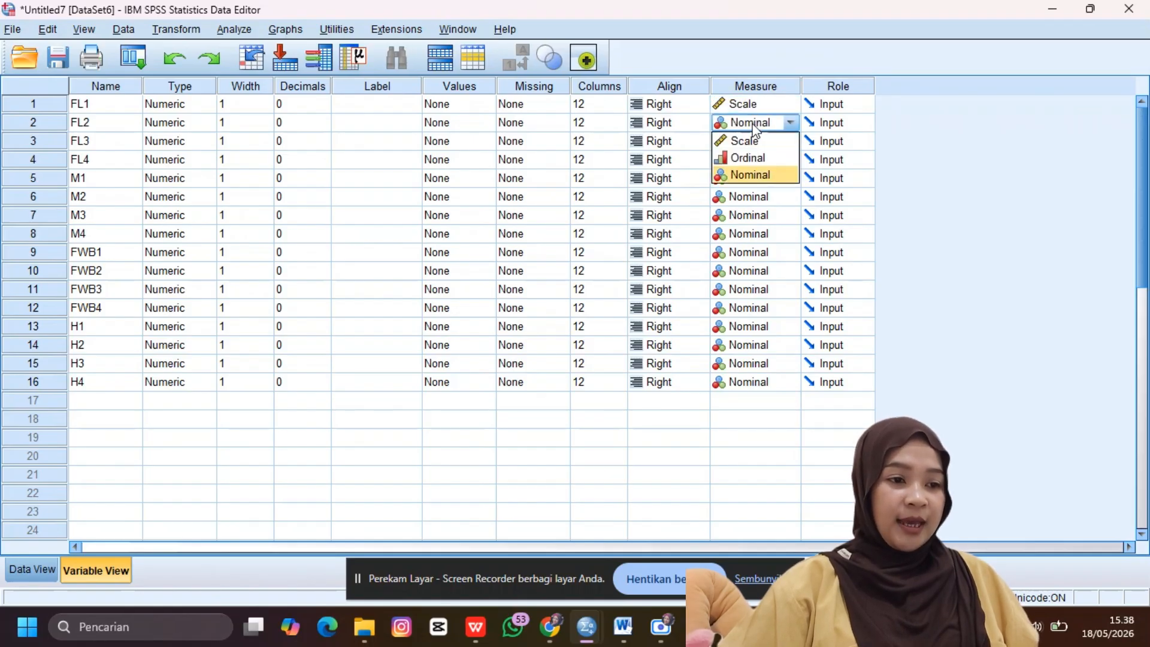
pyautogui.click(745, 141)
pyautogui.click(756, 143)
pyautogui.click(756, 160)
pyautogui.click(757, 162)
pyautogui.click(751, 179)
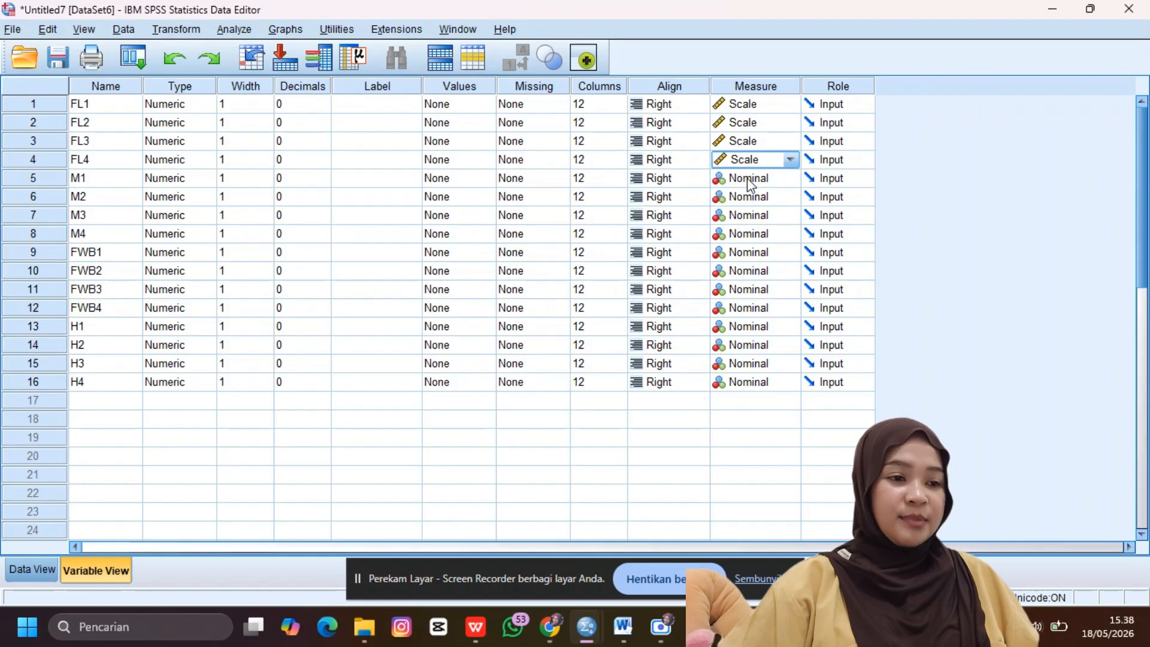
# Step: Set the measurement level of variables M1, M2, M3 and M4 to Scale
pyautogui.click(750, 180)
pyautogui.click(748, 197)
pyautogui.click(747, 199)
pyautogui.click(748, 216)
pyautogui.click(749, 215)
pyautogui.click(750, 233)
pyautogui.click(752, 234)
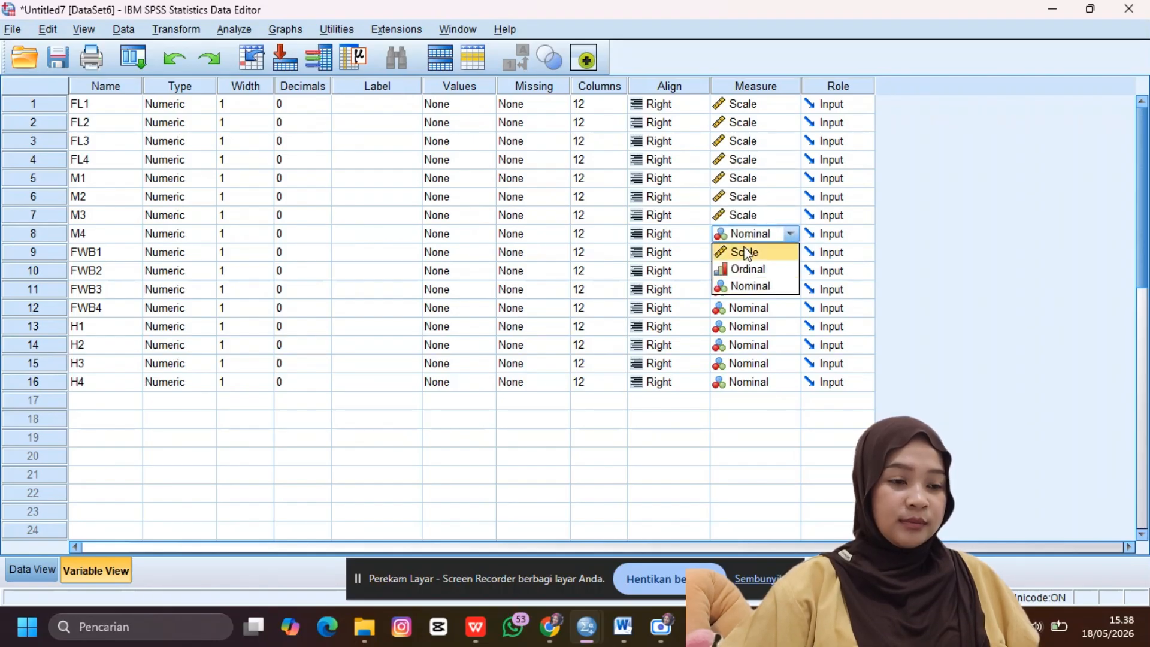
pyautogui.click(752, 253)
# Step: Set the measurement level of variables FWB1, FWB2, FWB3 and FWB4 to Scale
pyautogui.click(750, 252)
pyautogui.click(748, 271)
pyautogui.click(749, 271)
pyautogui.click(746, 289)
pyautogui.click(746, 289)
pyautogui.click(746, 308)
pyautogui.click(746, 308)
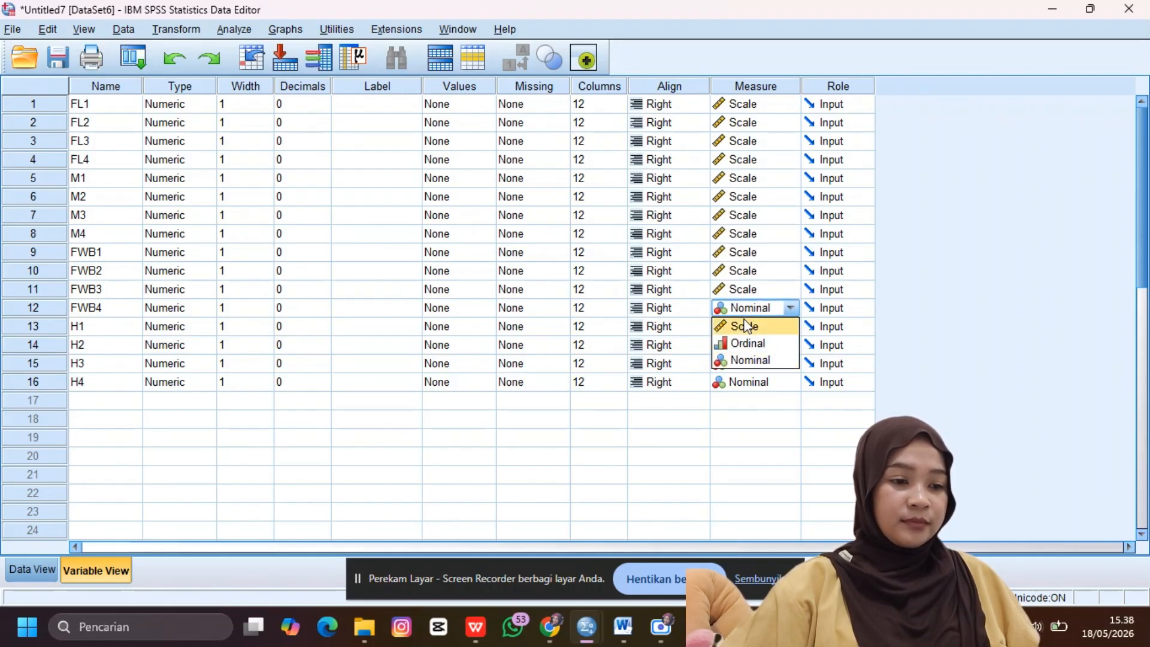
pyautogui.click(746, 327)
# Step: Set the measurement level of variables H1, H2, H3 and H4 to Scale
pyautogui.click(745, 327)
pyautogui.click(746, 345)
pyautogui.click(746, 347)
pyautogui.click(744, 363)
pyautogui.click(745, 363)
pyautogui.click(745, 381)
pyautogui.click(745, 382)
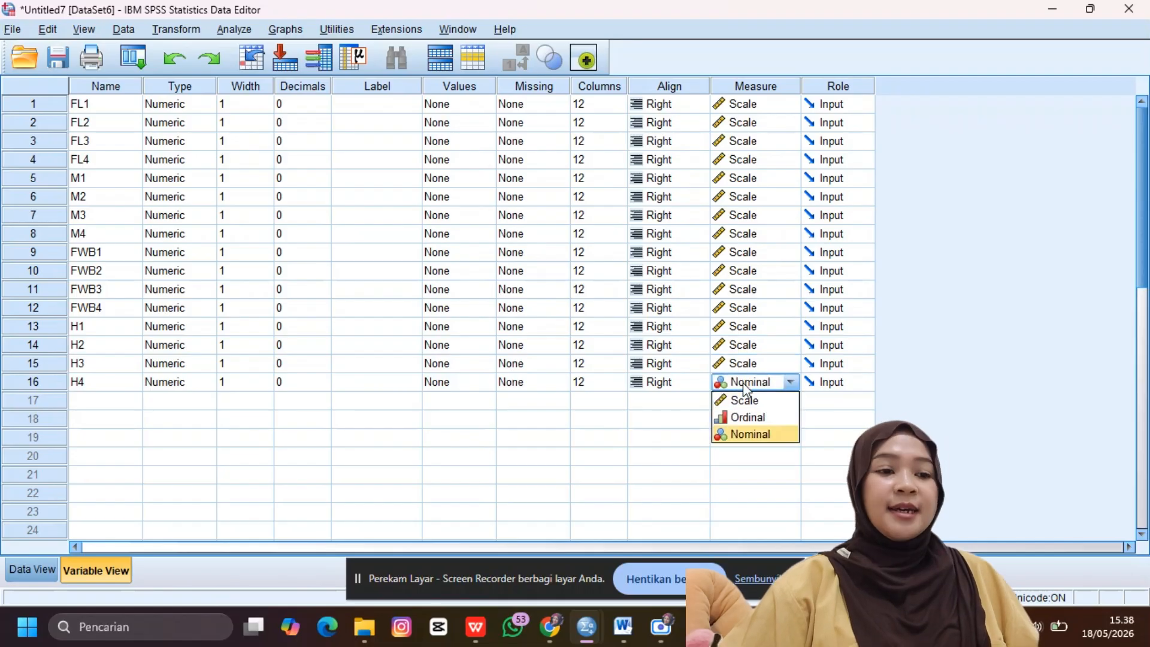
pyautogui.click(744, 399)
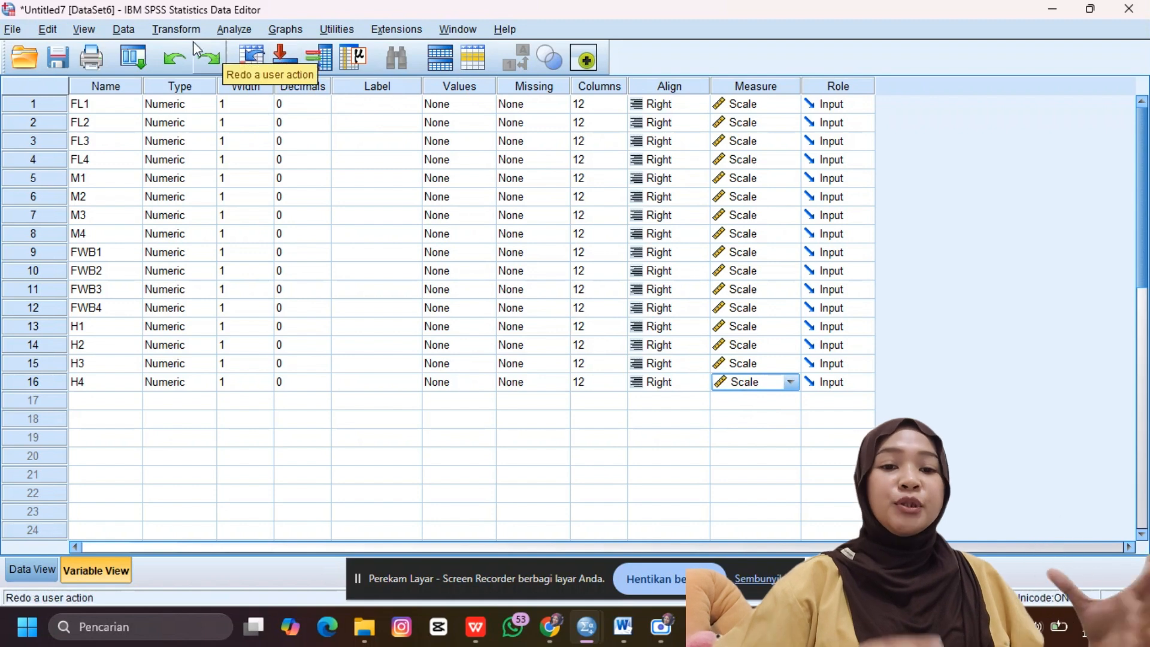
# Step: Compute a new variable TOTALFL with the numeric expression SUM(FL1 to FL4)
pyautogui.click(170, 31)
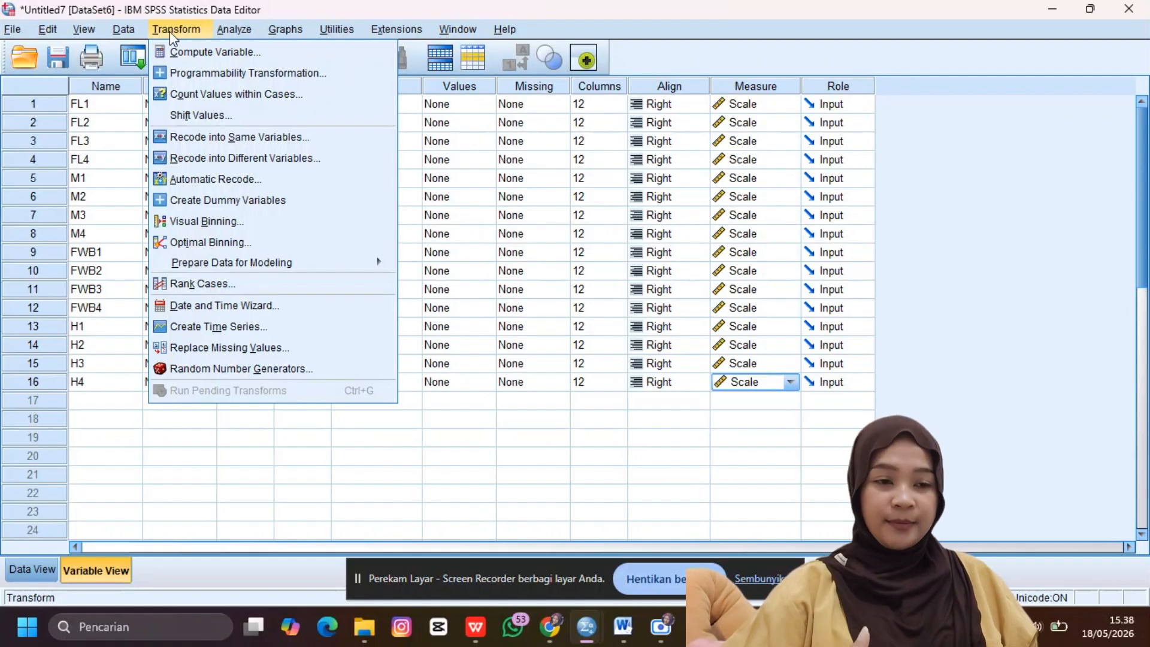
pyautogui.click(195, 49)
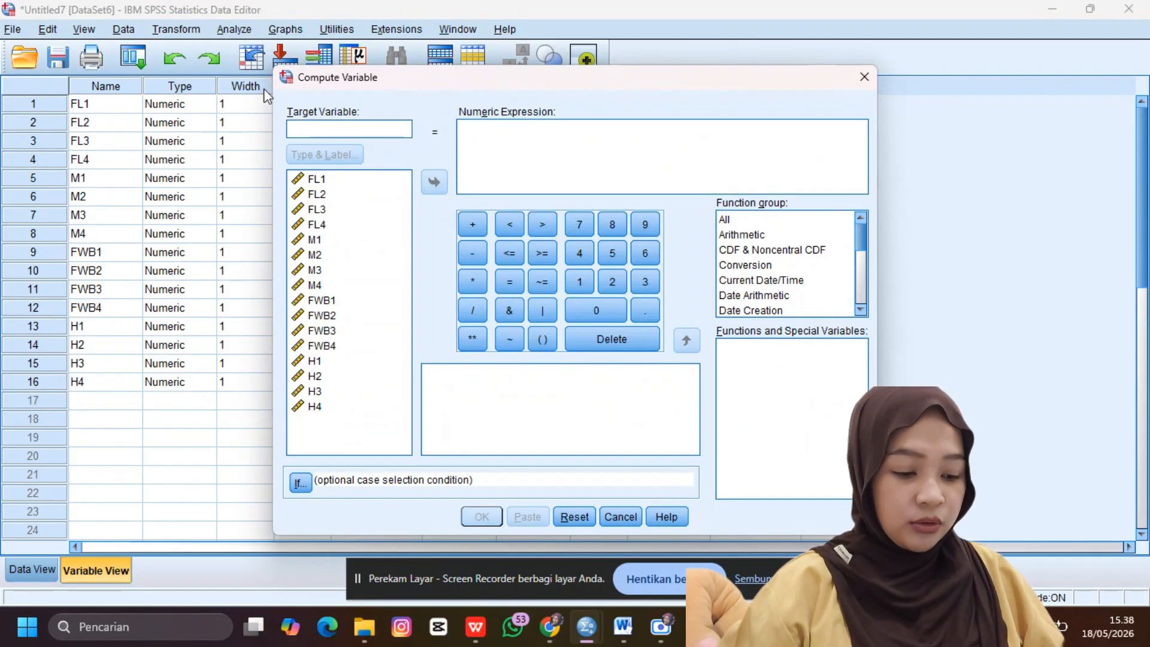
pyautogui.write('TOTALFL')
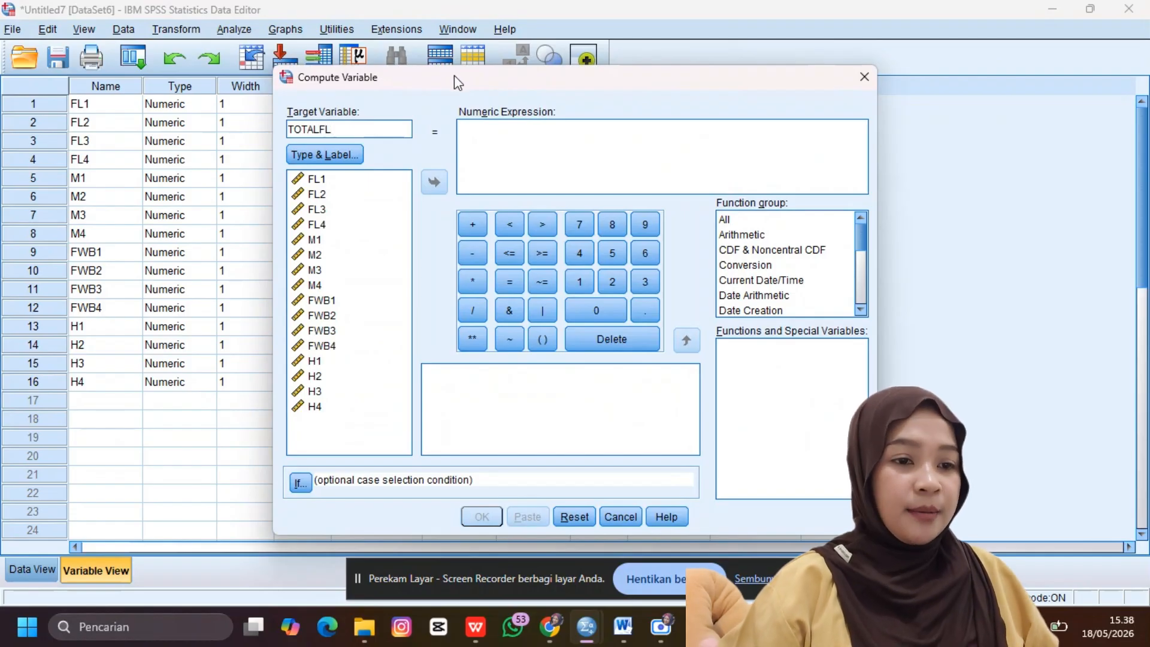
pyautogui.click(489, 125)
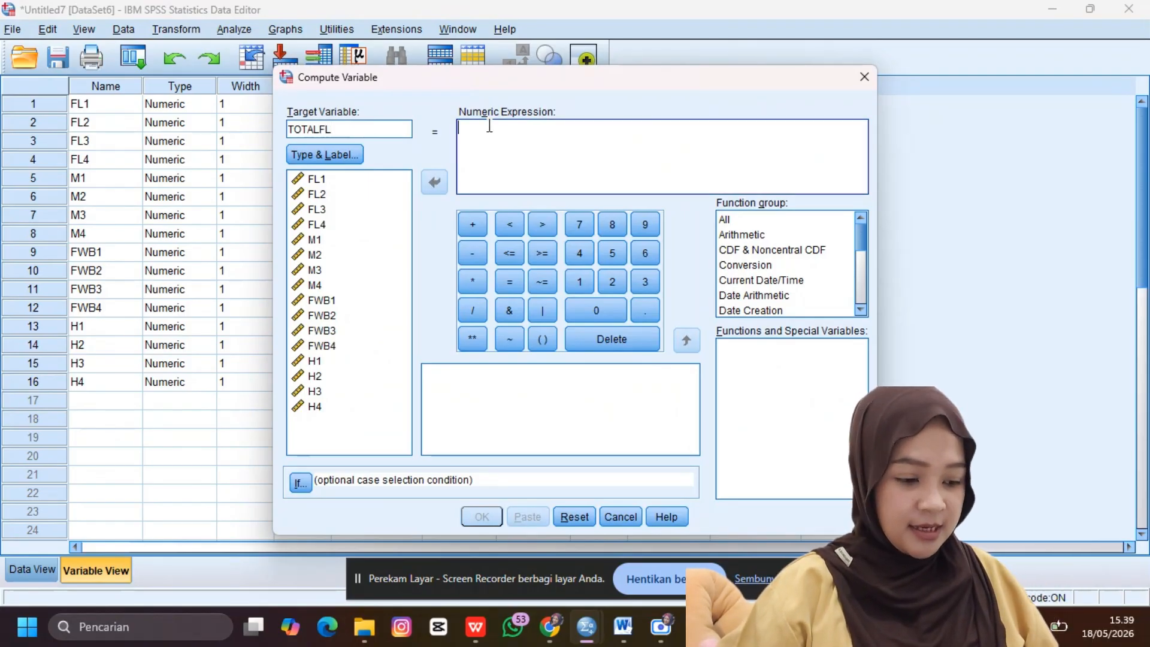
pyautogui.write('(')
pyautogui.press('BackSpace')
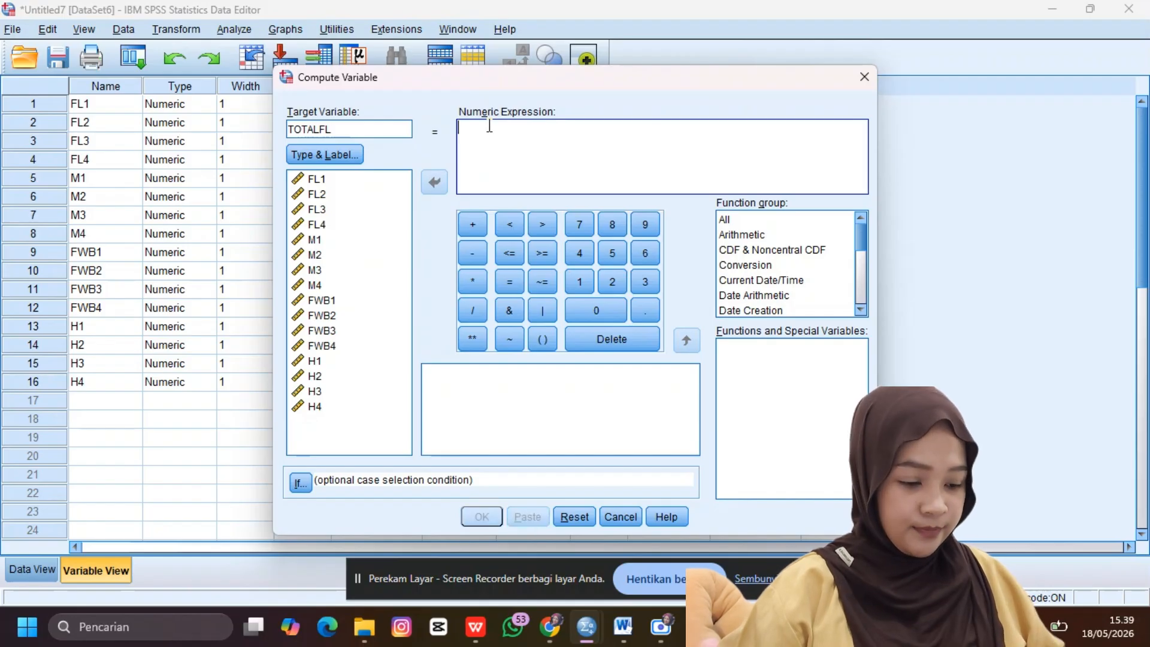
pyautogui.write('SUM(')
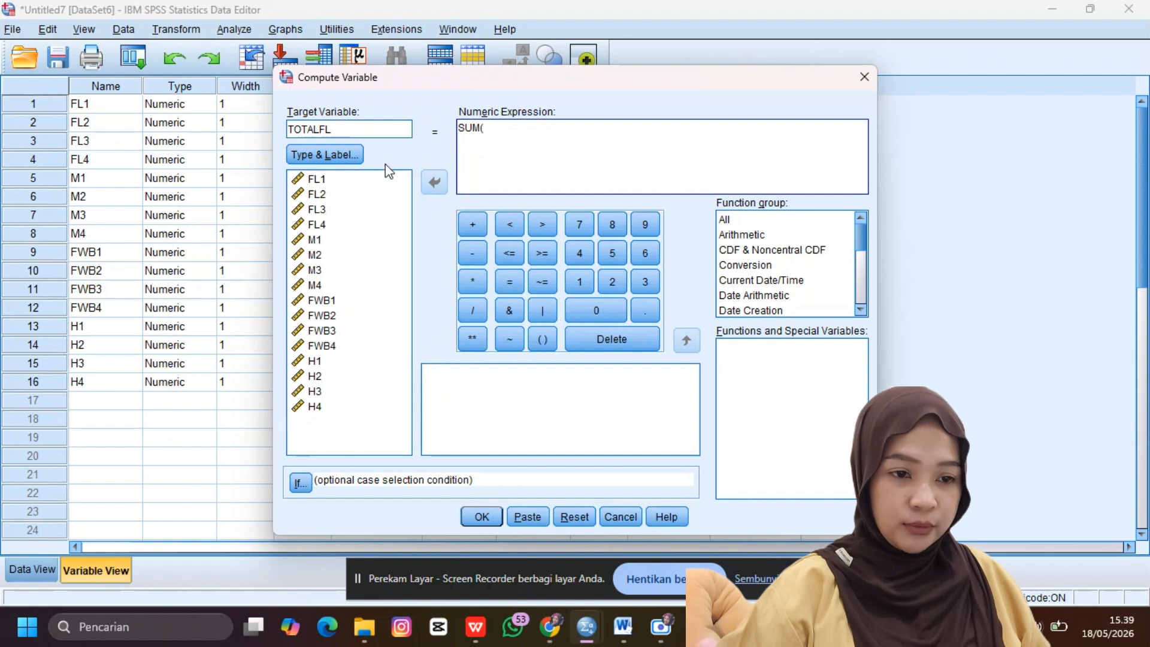
pyautogui.click(343, 179)
pyautogui.write('(')
pyautogui.click(426, 185)
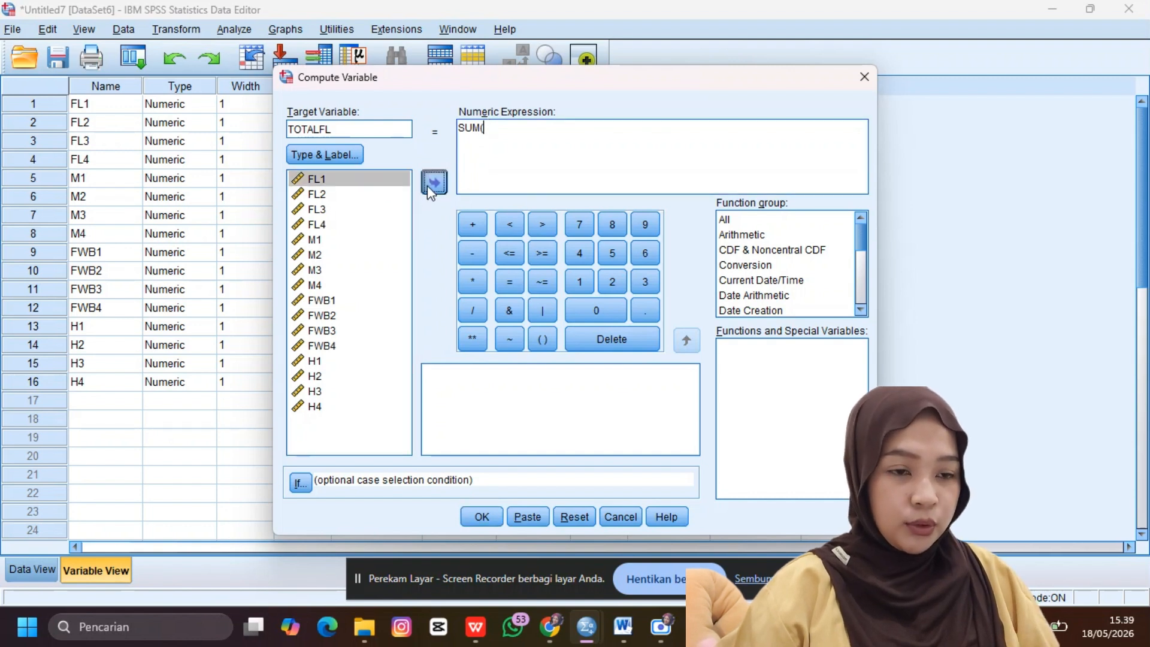
pyautogui.write('to')
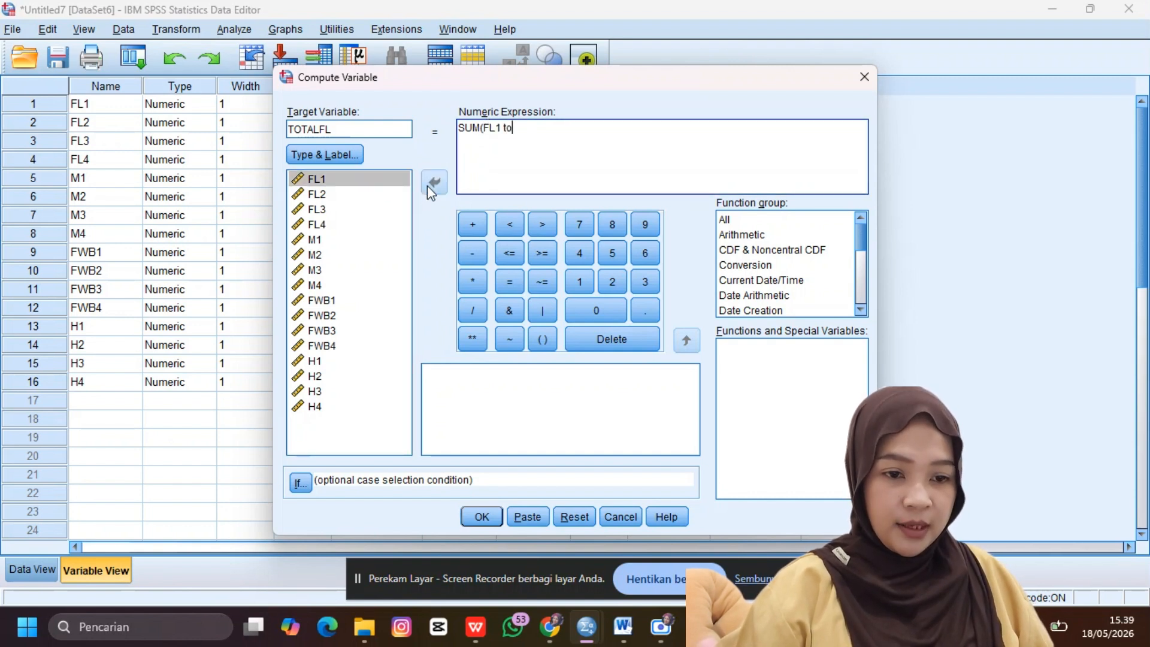
pyautogui.click(336, 224)
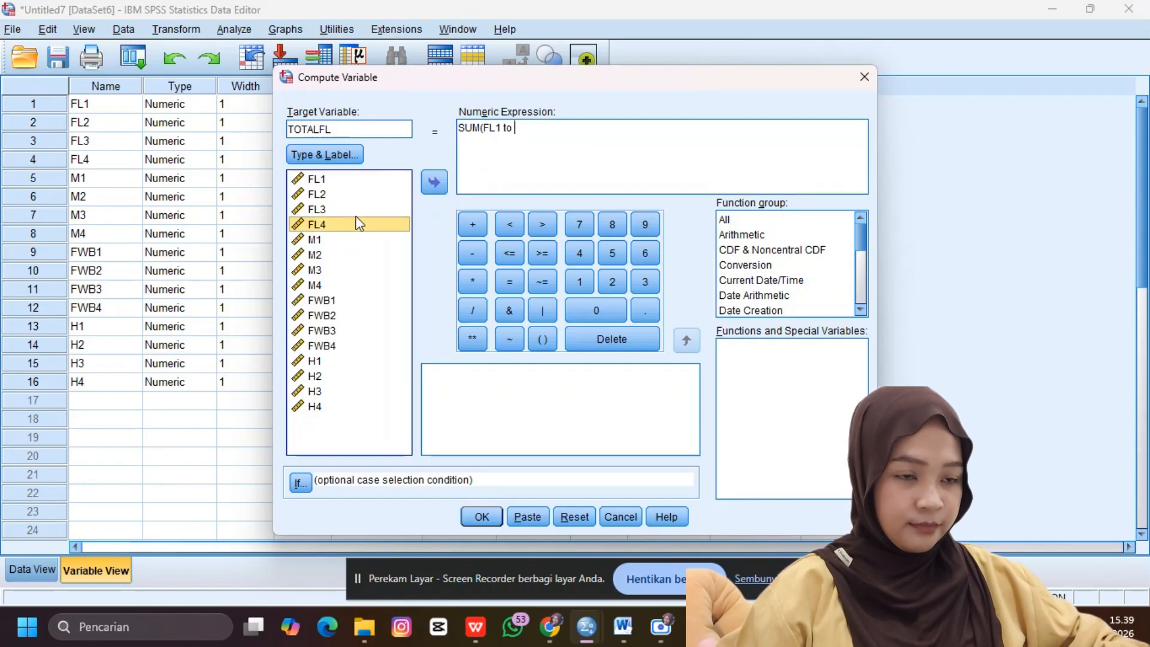
pyautogui.click(427, 184)
pyautogui.write(')')
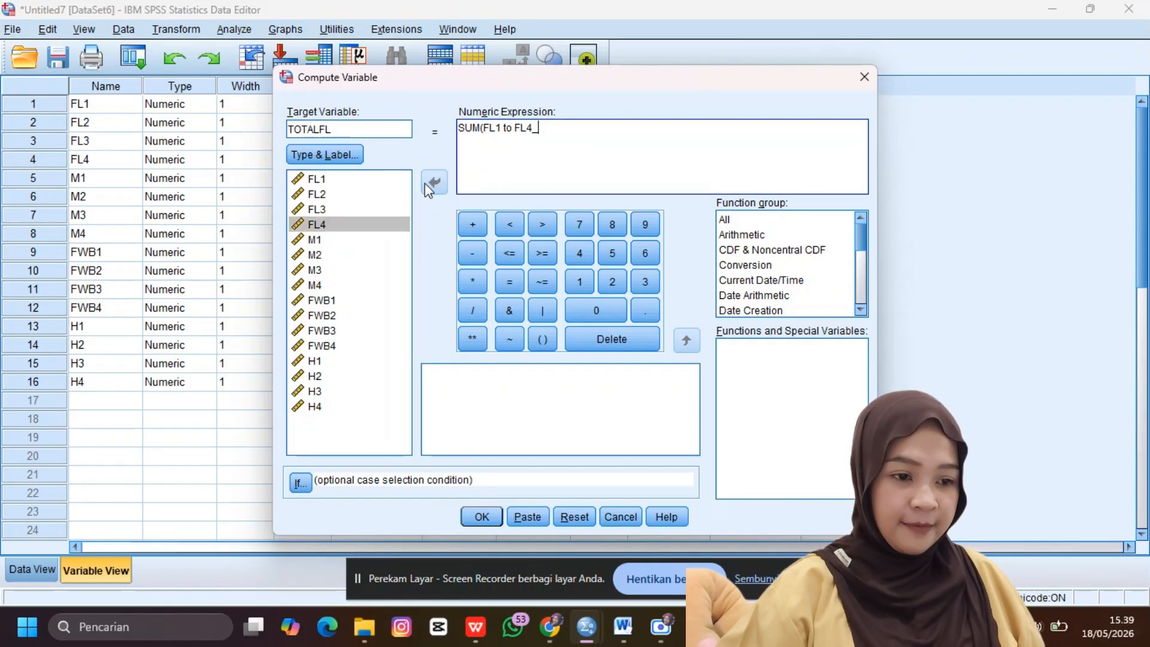
pyautogui.click(493, 517)
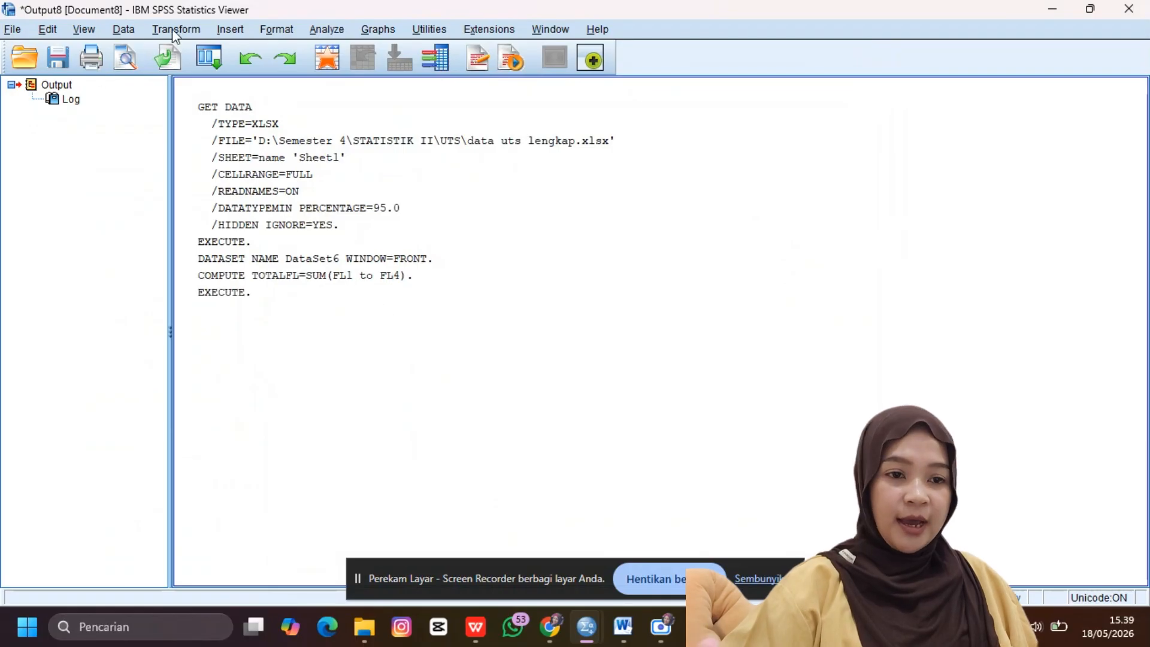
# Step: Compute a new variable TOTALM with the numeric expression SUM(M1 to M4)
pyautogui.click(173, 28)
pyautogui.click(200, 52)
pyautogui.write('M')
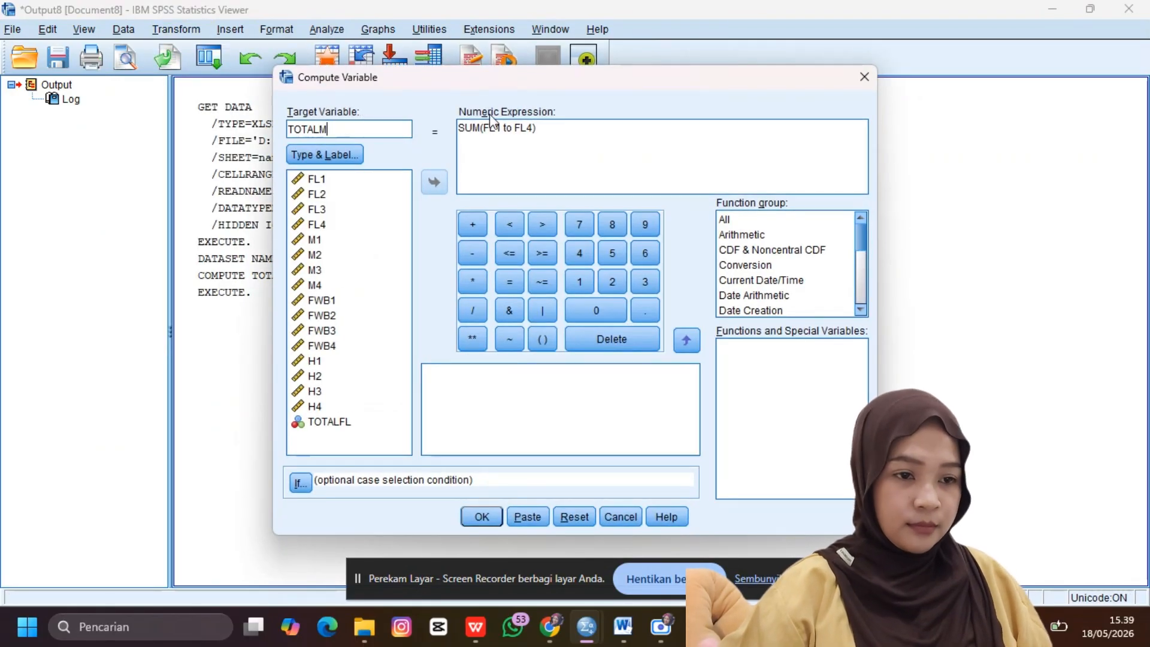
pyautogui.click(494, 126)
pyautogui.press('BackSpace')
pyautogui.press('BackSpace')
pyautogui.press('BackSpace')
pyautogui.press('BackSpace')
pyautogui.click(359, 240)
pyautogui.click(433, 182)
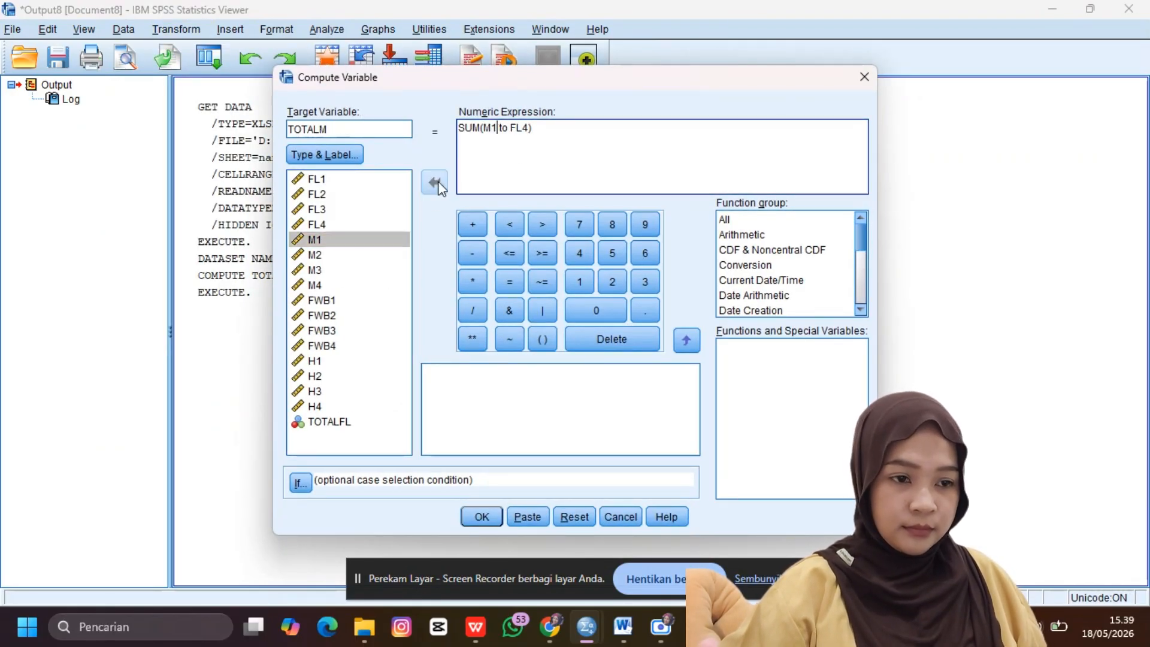
pyautogui.press('BackSpace')
pyautogui.press('BackSpace')
pyautogui.press('BackSpace')
pyautogui.click(314, 285)
pyautogui.click(434, 182)
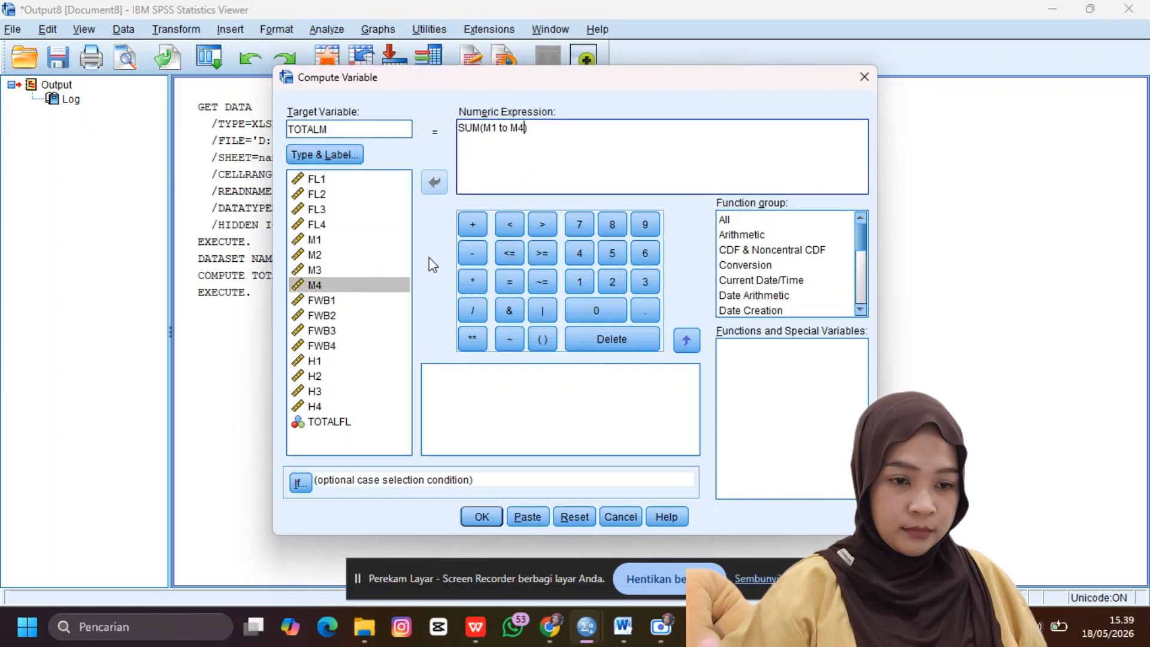
pyautogui.click(482, 516)
# Step: Compute a new variable TOTALFWB with the numeric expression SUM(FWB1 to FWB4)
pyautogui.click(176, 29)
pyautogui.click(208, 49)
pyautogui.click(335, 129)
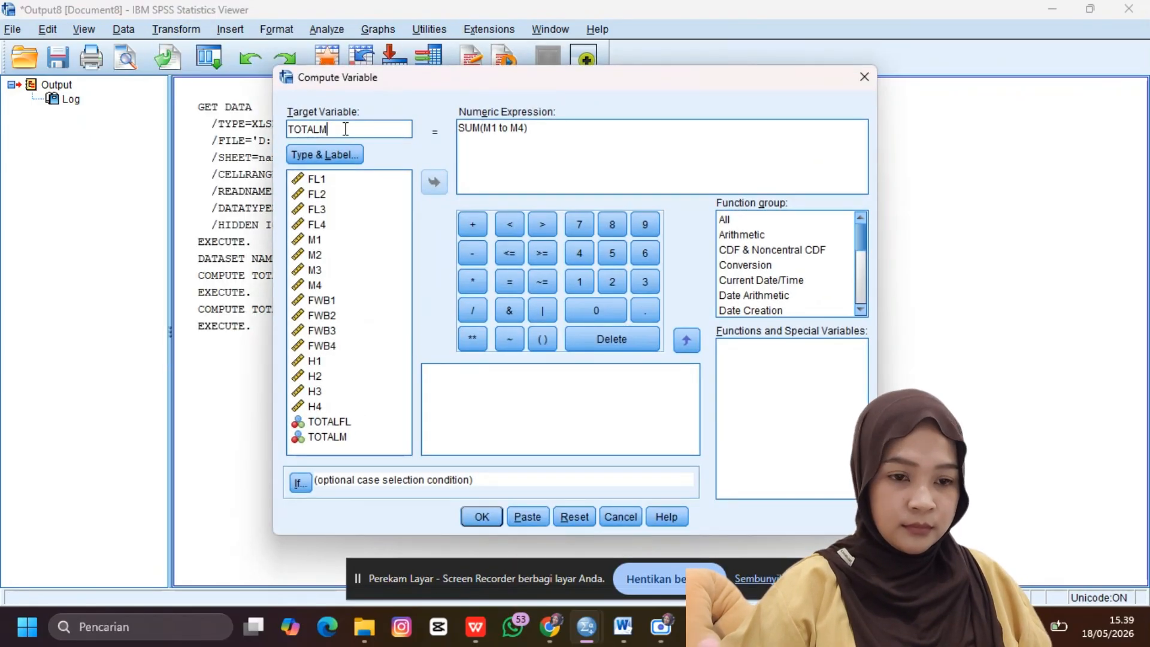
pyautogui.press('BackSpace')
pyautogui.write('FWB')
pyautogui.click(480, 127)
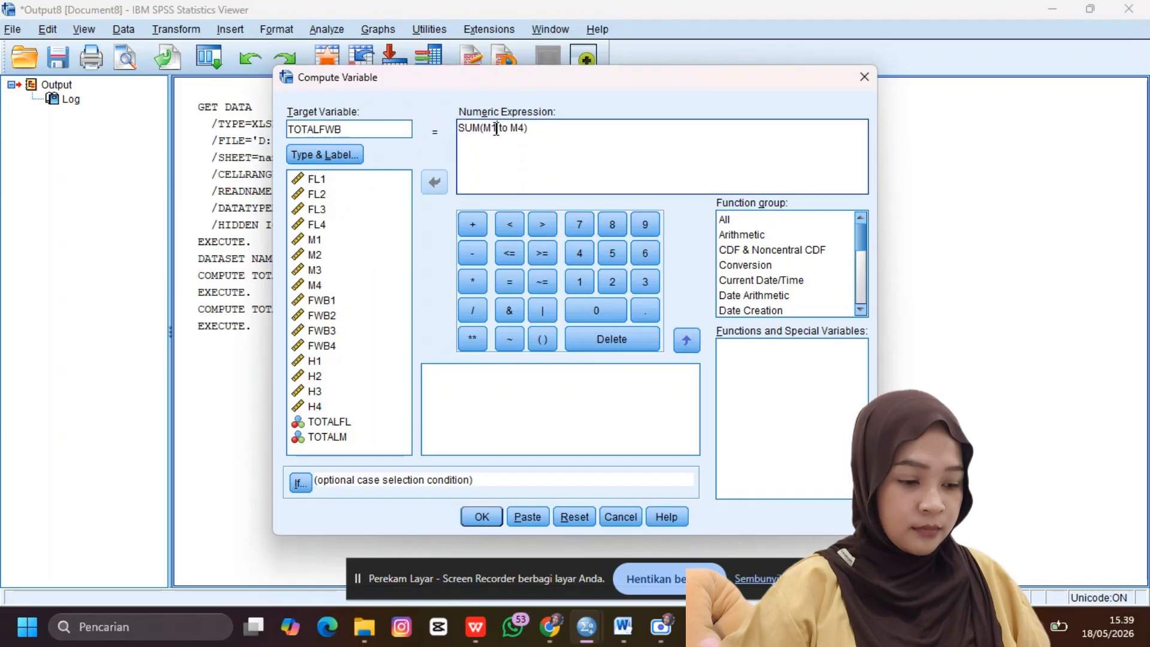
pyautogui.press('BackSpace')
pyautogui.press('BackSpace')
pyautogui.click(321, 299)
pyautogui.click(433, 182)
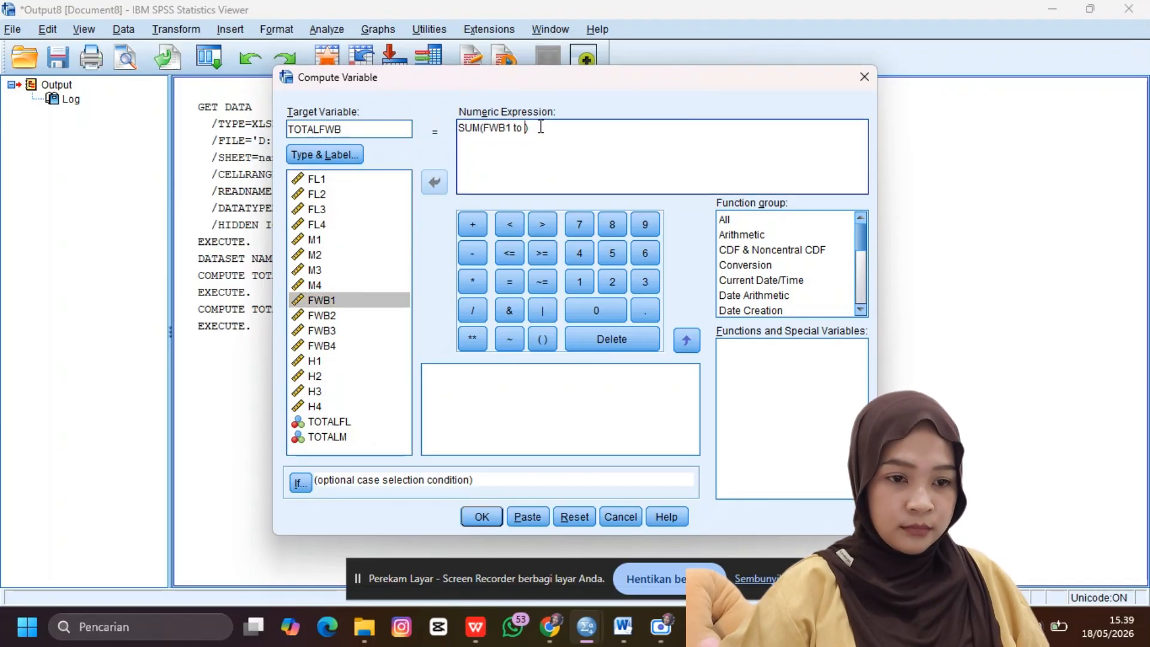
pyautogui.click(324, 345)
pyautogui.click(434, 182)
pyautogui.click(483, 516)
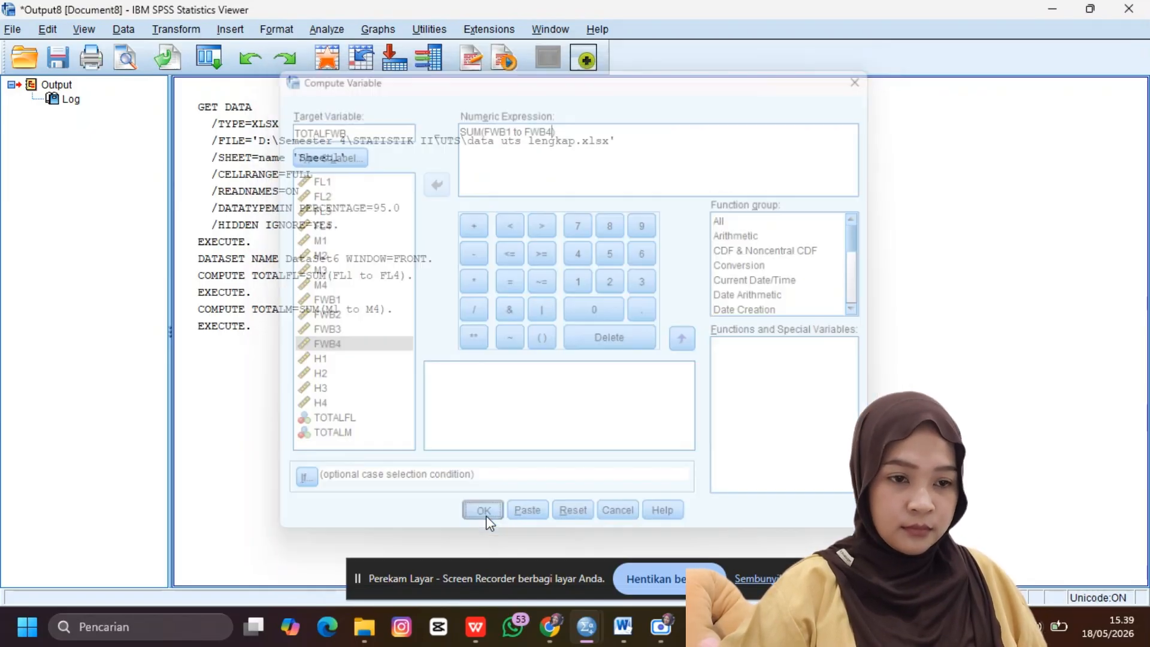
# Step: Compute a new variable TOTALH with the numeric expression SUM(H1 to H4)
pyautogui.click(175, 29)
pyautogui.click(203, 55)
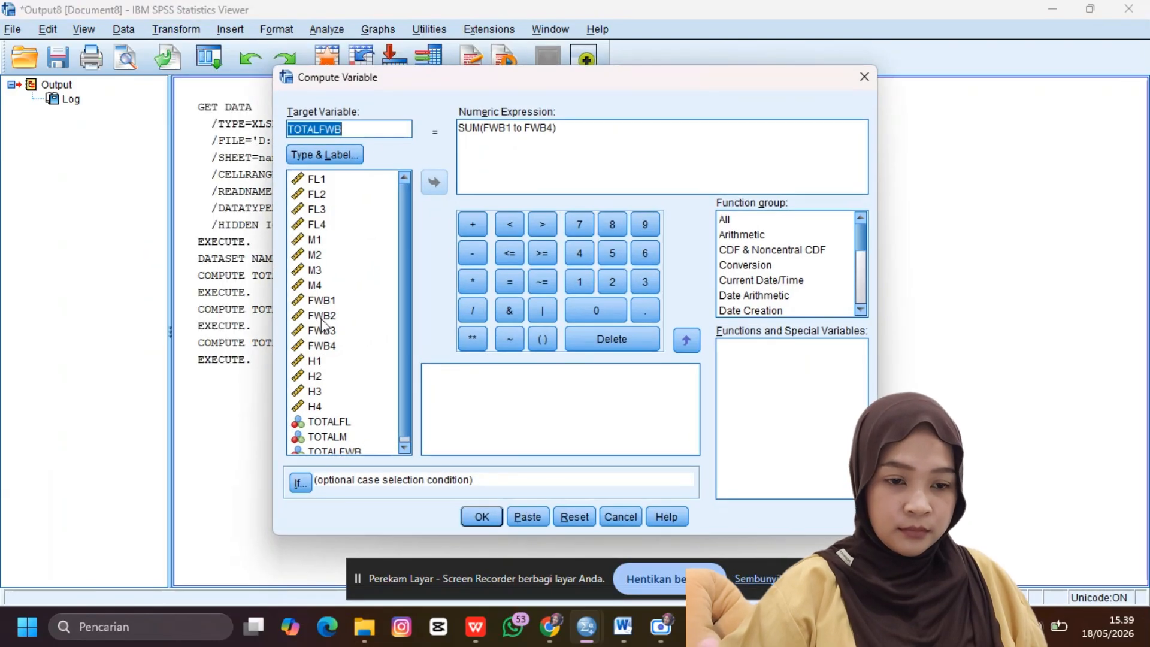
pyautogui.click(315, 362)
pyautogui.click(372, 127)
pyautogui.press('BackSpace')
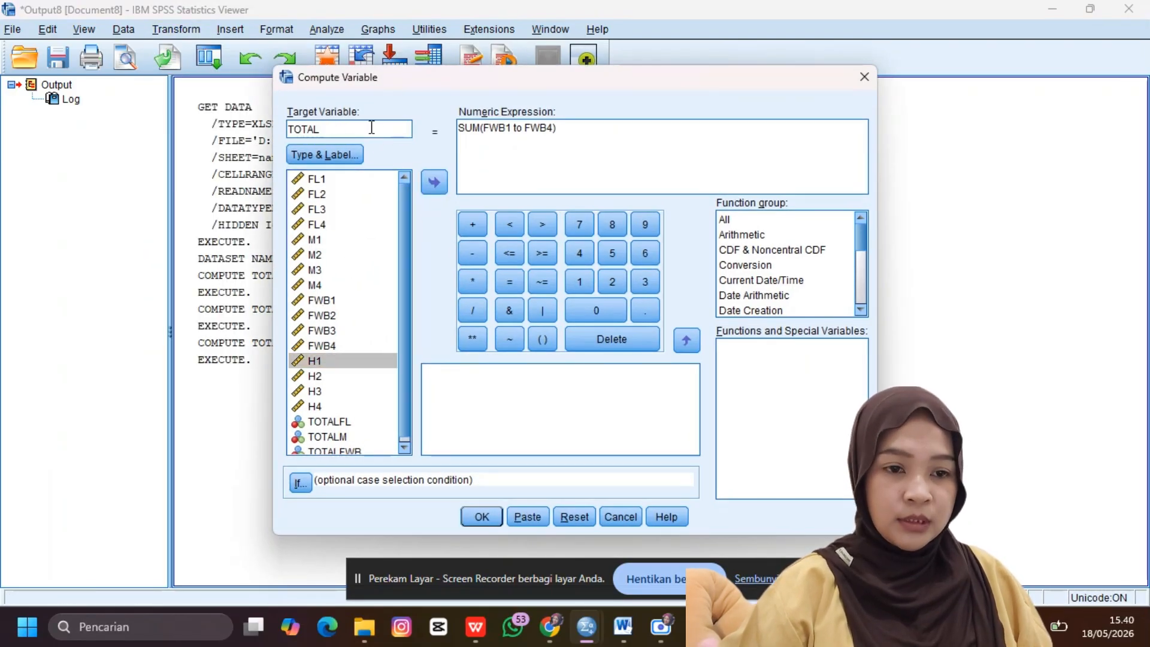
pyautogui.write('H')
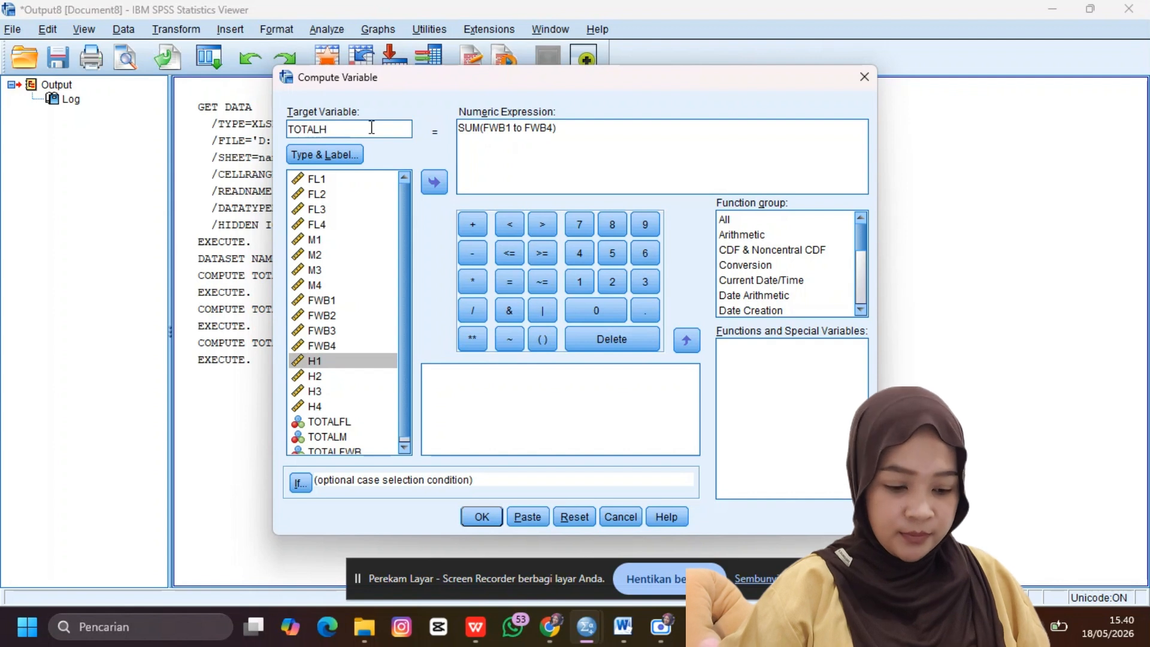
pyautogui.doubleClick(499, 128)
pyautogui.write('H')
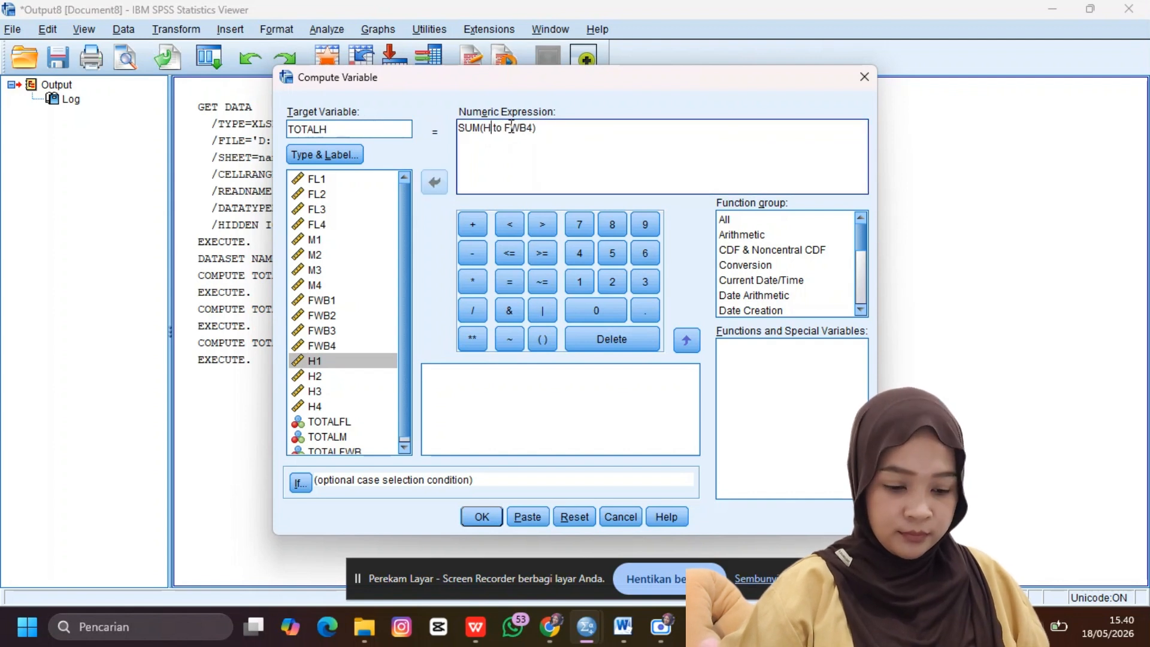
pyautogui.write('1')
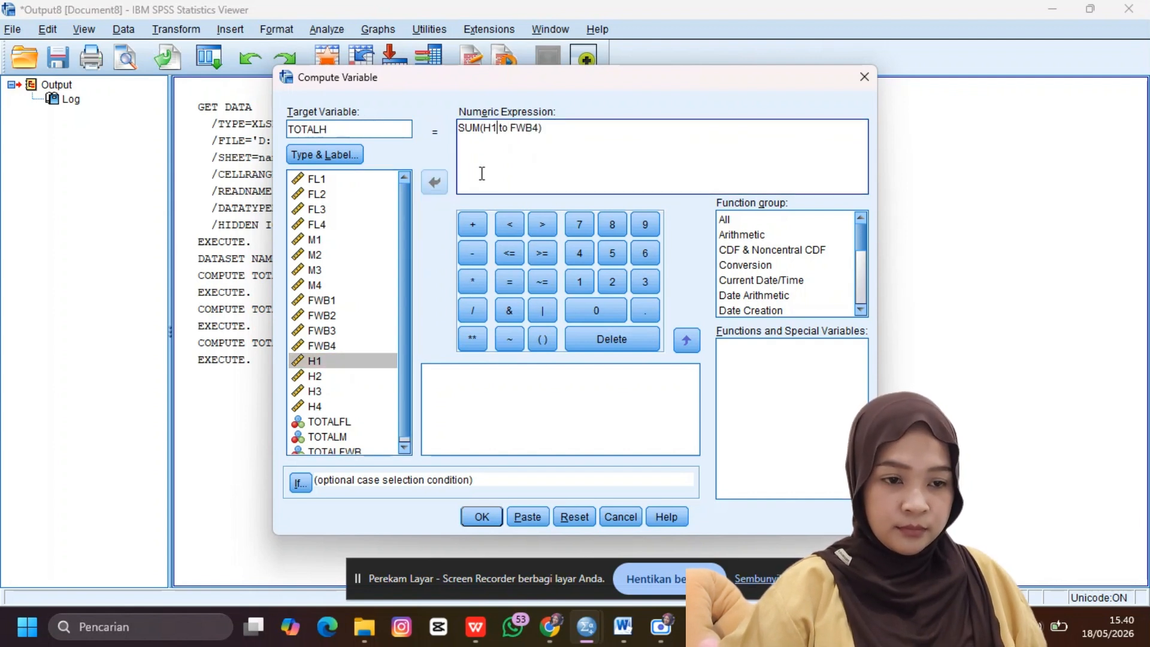
pyautogui.click(520, 139)
pyautogui.press('BackSpace')
pyautogui.press('BackSpace')
pyautogui.press('BackSpace')
pyautogui.press('BackSpace')
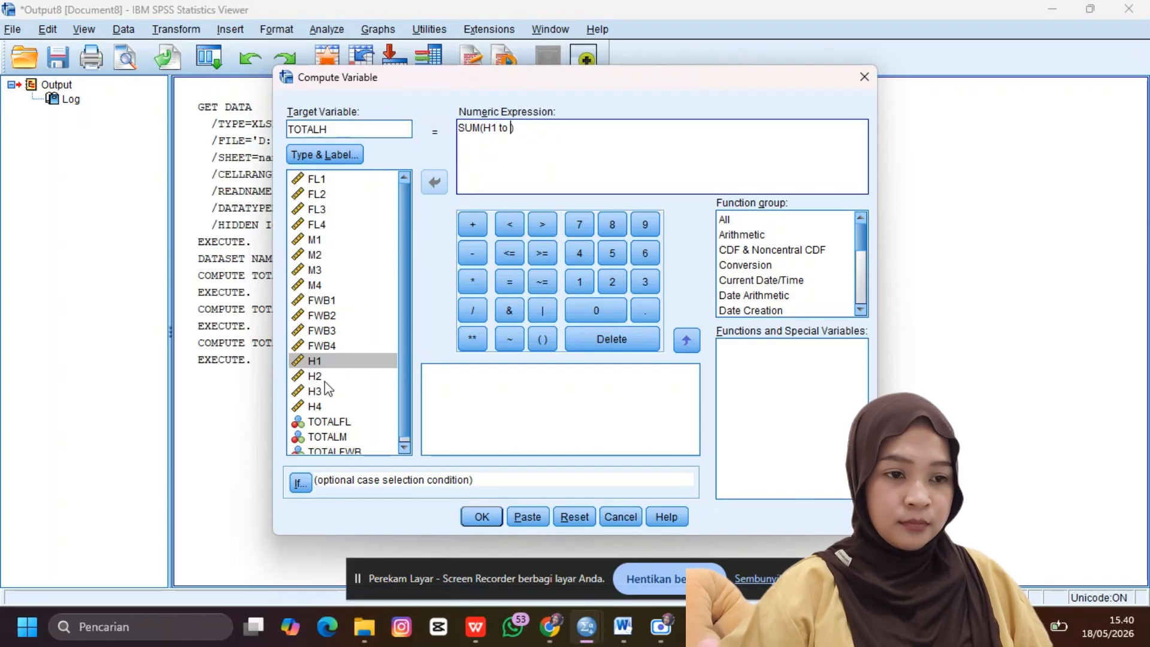
pyautogui.doubleClick(314, 406)
pyautogui.click(482, 516)
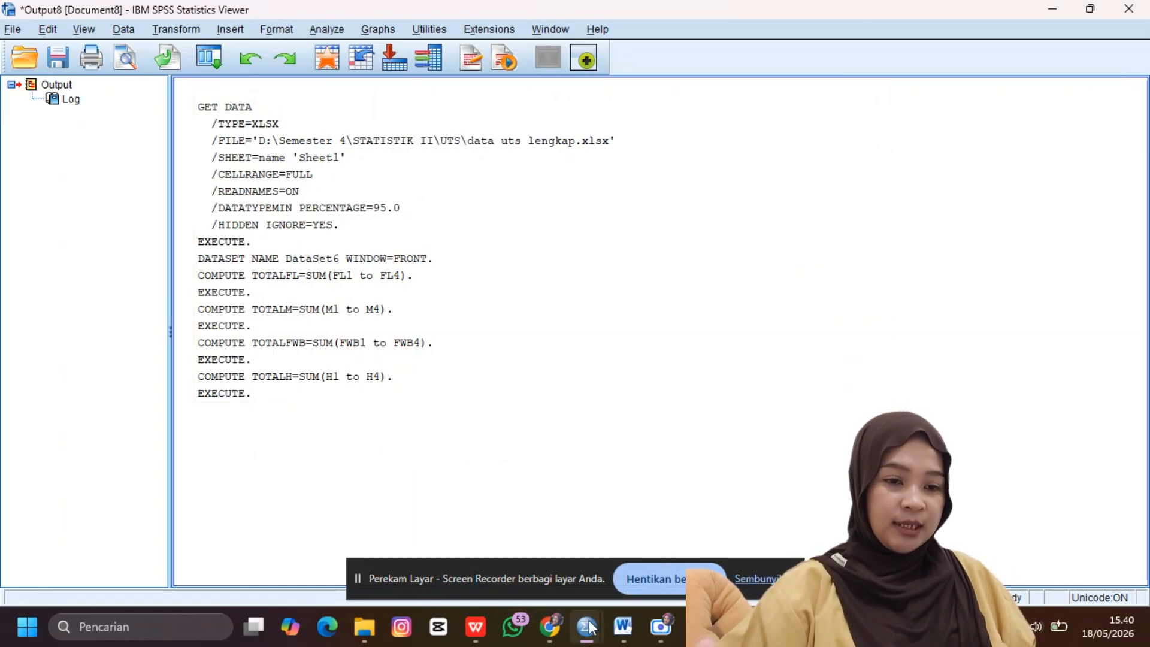
# Step: In the Data Editor, set the measurement level of TOTALFL, TOTALM, TOTALFWB and TOTALH to Scale
pyautogui.moveTo(586, 626)
pyautogui.click(749, 524)
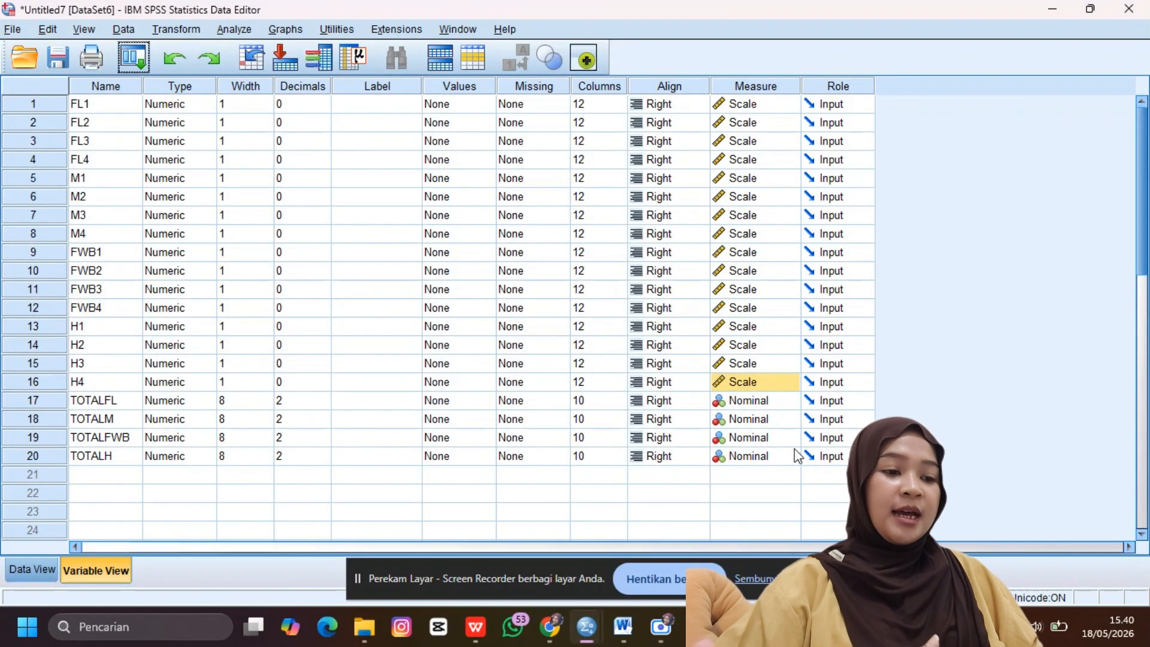
pyautogui.click(764, 400)
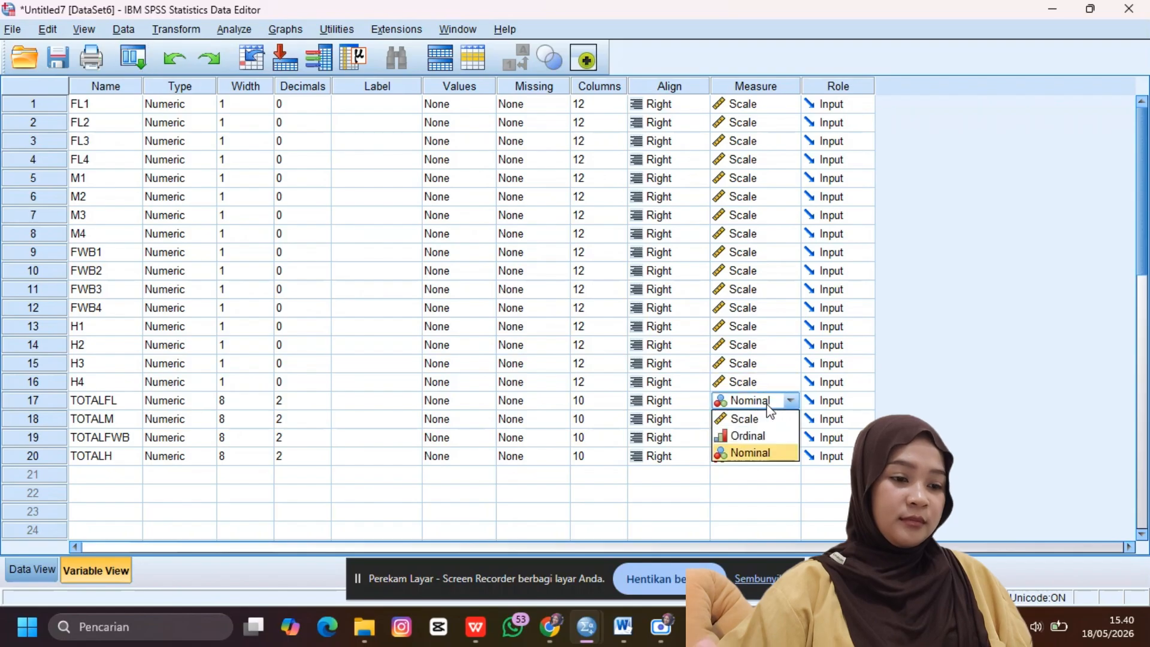
pyautogui.click(760, 419)
pyautogui.click(761, 421)
pyautogui.click(764, 439)
pyautogui.click(764, 440)
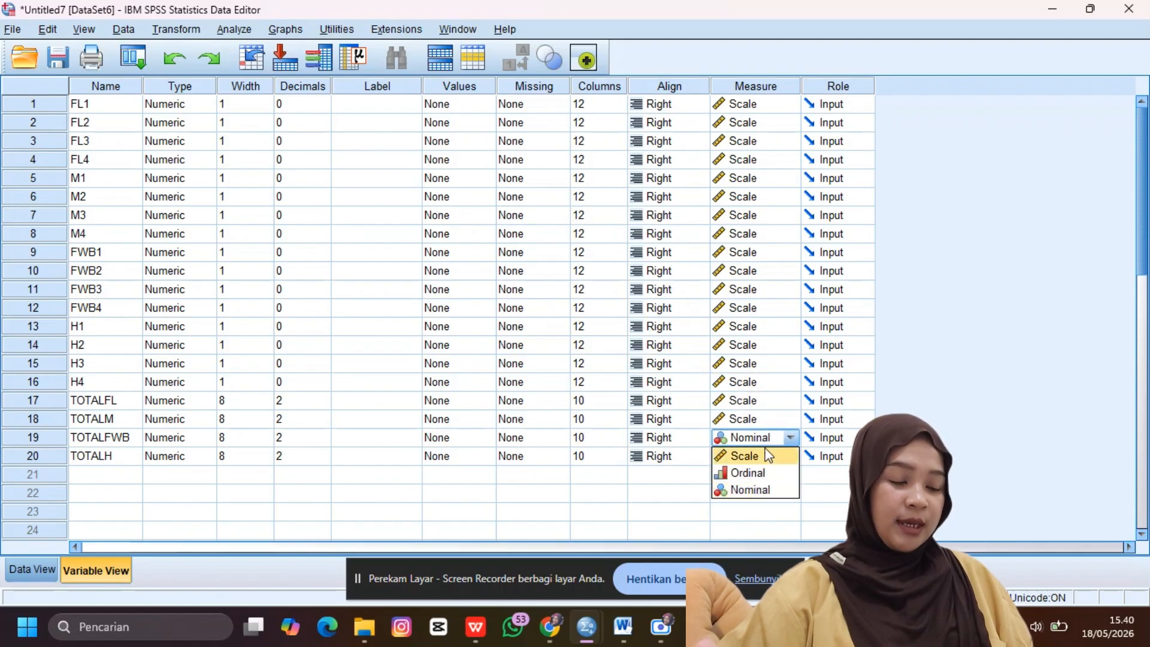
pyautogui.click(761, 456)
pyautogui.click(760, 459)
pyautogui.click(758, 476)
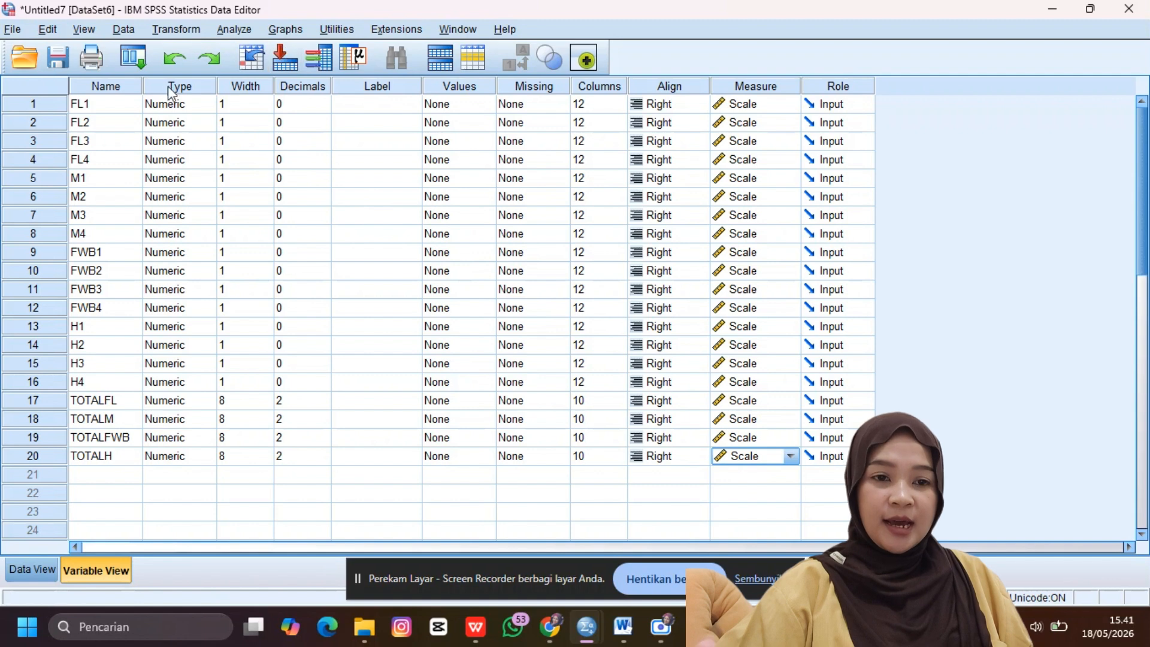
# Step: Run a bivariate Pearson correlation on FL1, FL2, FL3, FL4 and TOTALFL
pyautogui.click(234, 29)
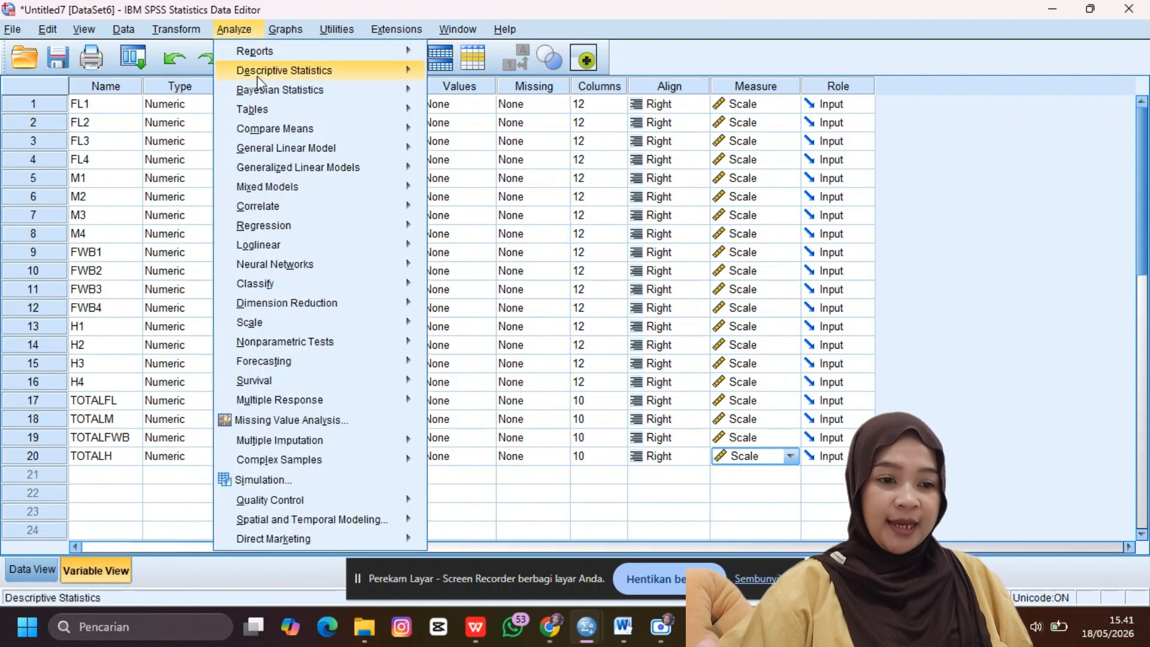
pyautogui.moveTo(296, 209)
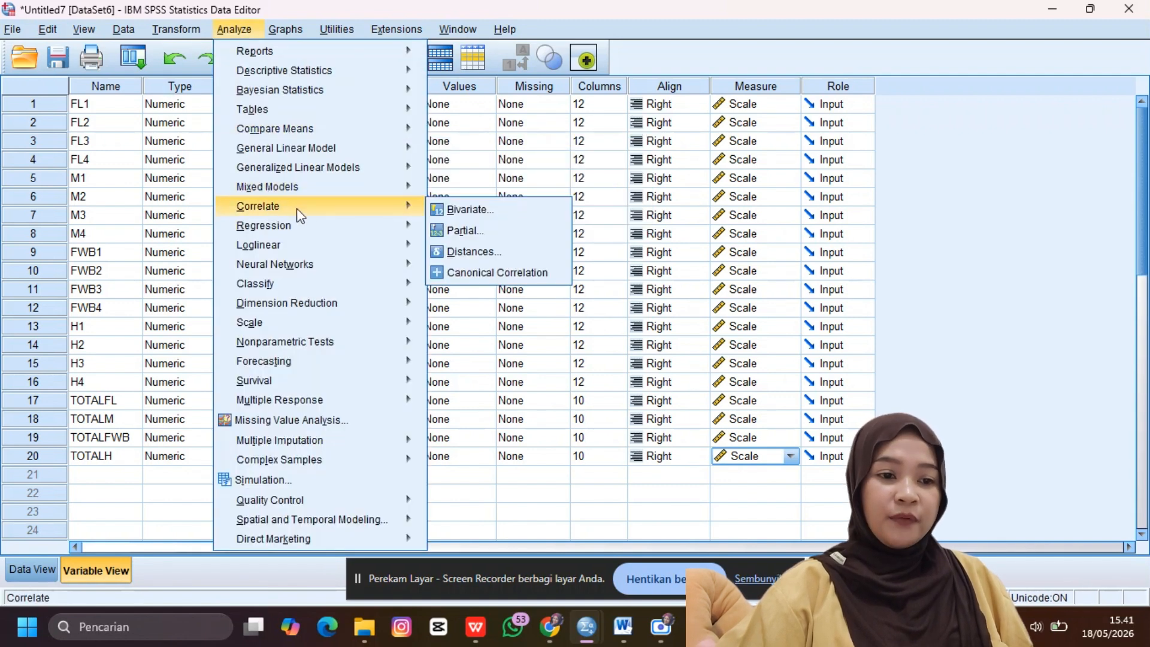
pyautogui.click(442, 211)
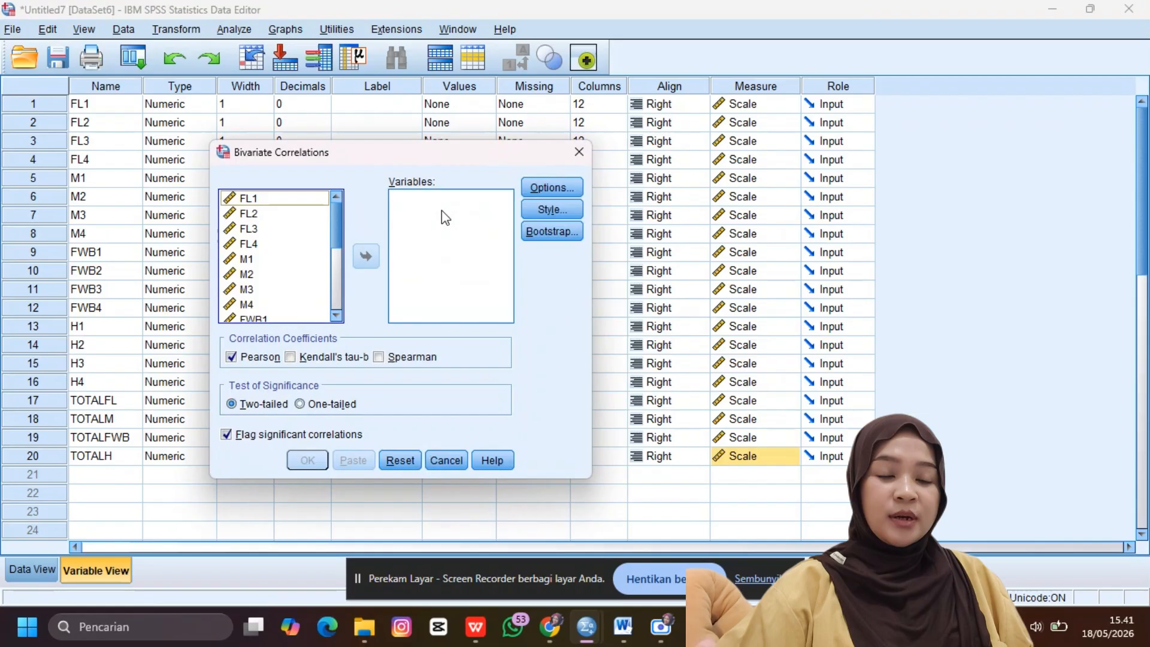
pyautogui.click(263, 201)
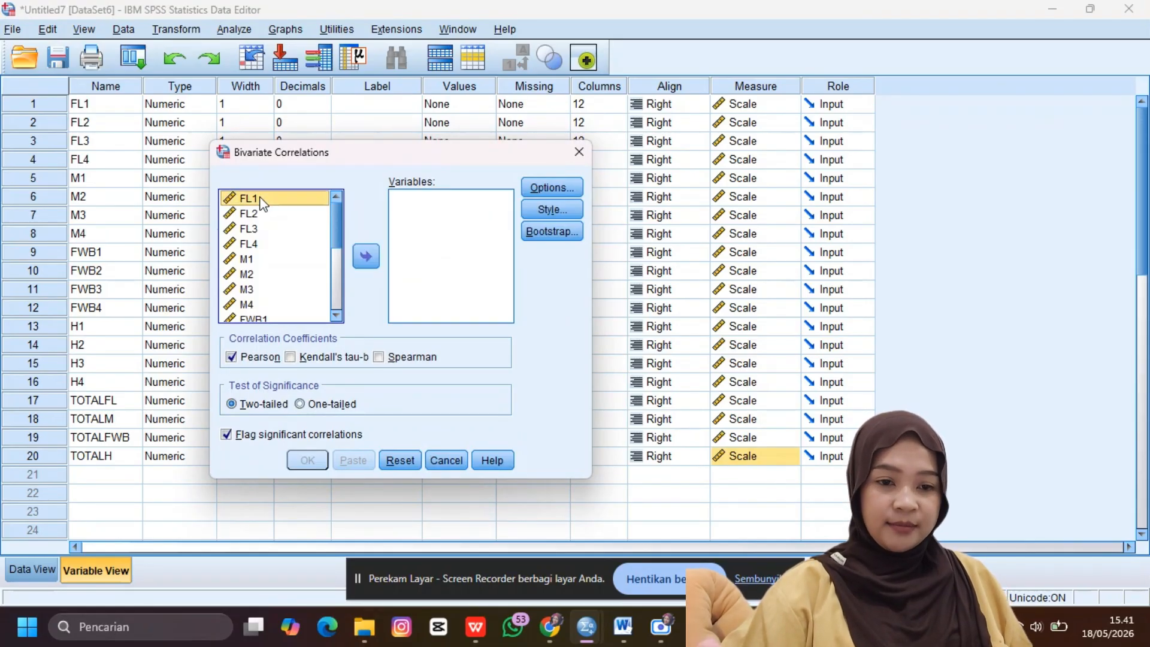
pyautogui.moveTo(264, 202); pyautogui.dragTo(261, 245)
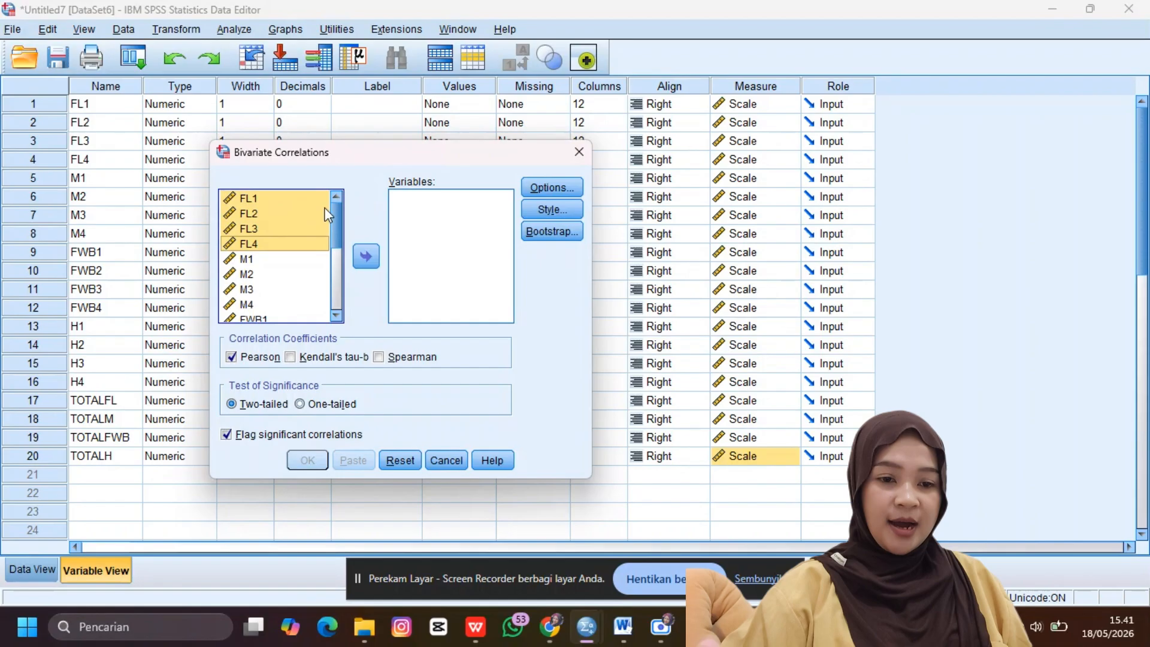
pyautogui.click(366, 256)
pyautogui.scroll(-3, 302, 284)
pyautogui.click(282, 267)
pyautogui.click(369, 257)
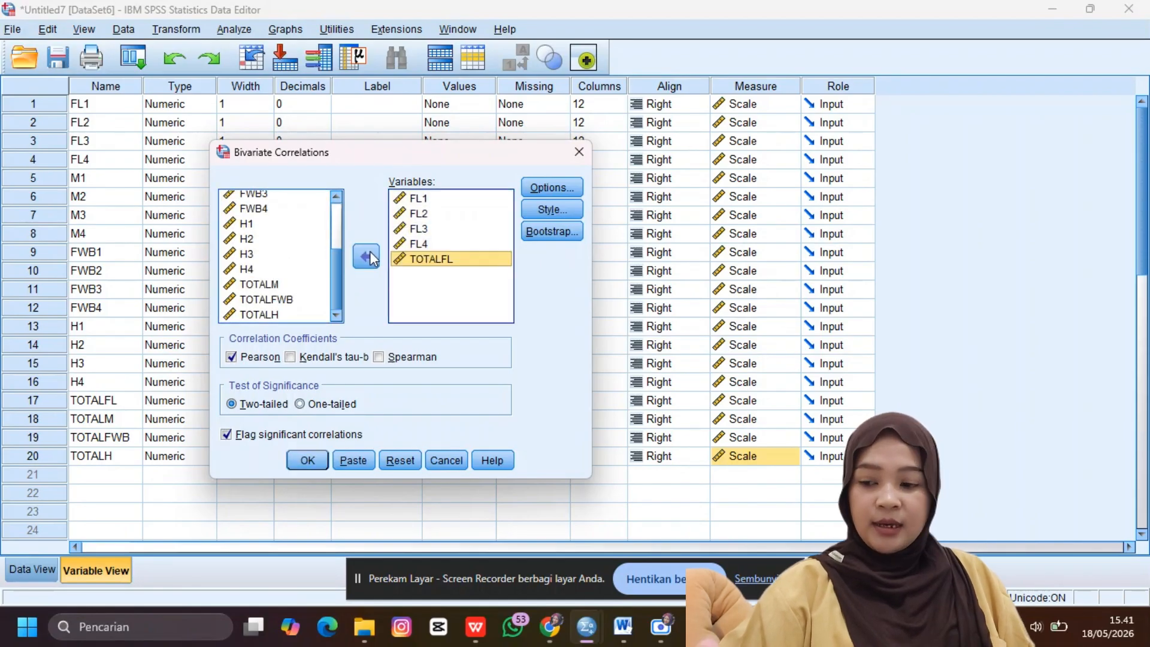
pyautogui.click(306, 318)
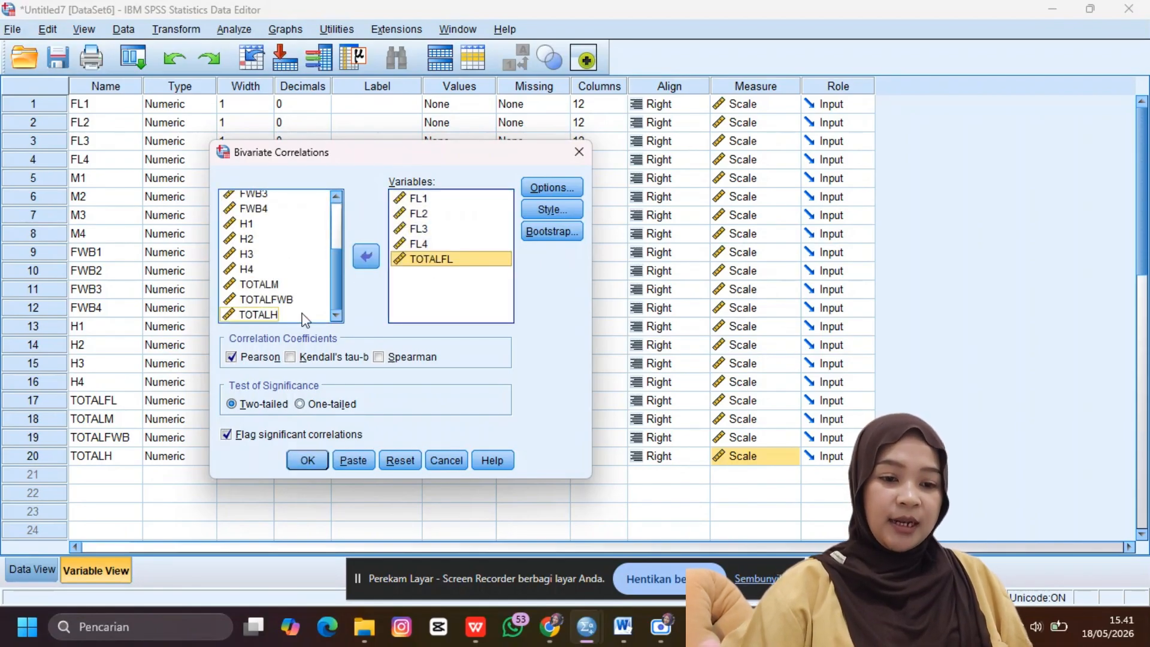
pyautogui.click(308, 460)
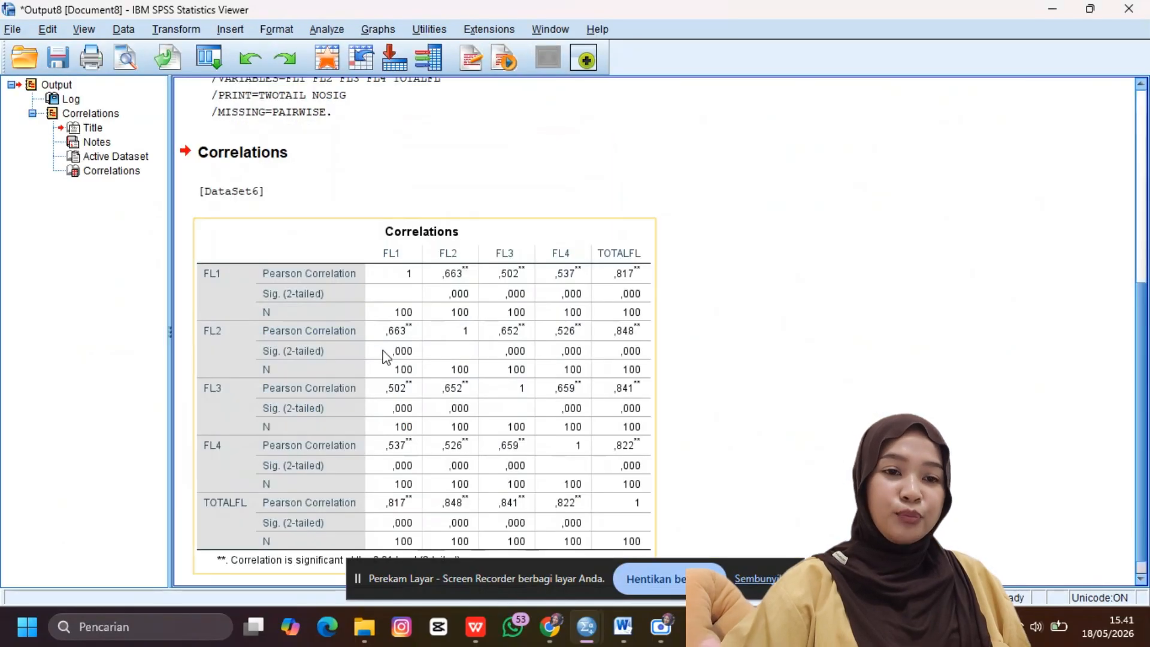
# Step: Start another bivariate correlation and remove FL1 to FL4 and TOTALFL from its analysis variables
pyautogui.click(326, 29)
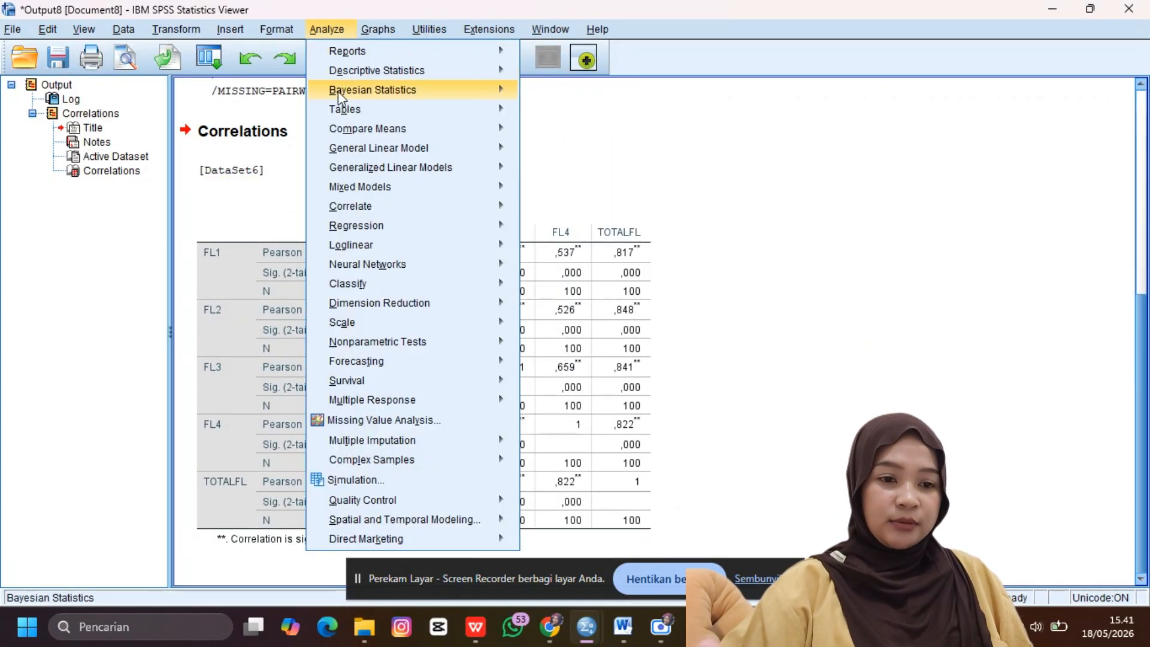
pyautogui.moveTo(419, 206)
pyautogui.click(560, 209)
pyautogui.click(431, 259)
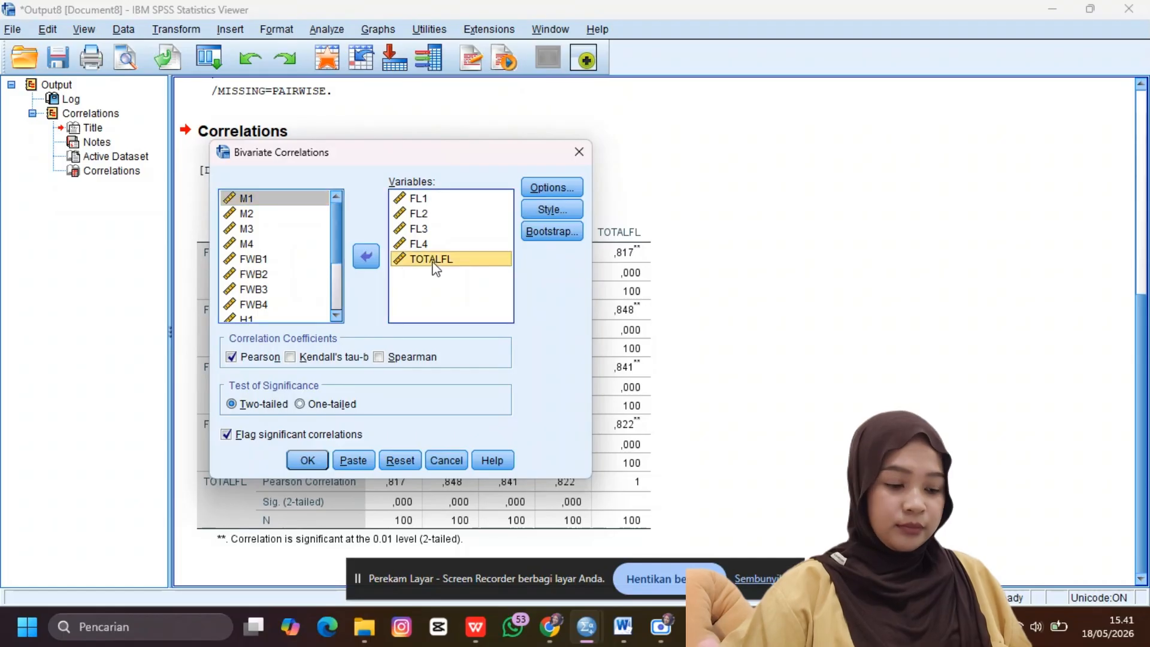
pyautogui.keyDown('shift'); pyautogui.click(420, 198); pyautogui.keyUp('shift')
pyautogui.click(366, 257)
# Step: Add M1, M2, M3, M4 and TOTALM as the analysis variables and run the Pearson correlation
pyautogui.moveTo(259, 259); pyautogui.dragTo(258, 304)
pyautogui.click(366, 256)
pyautogui.click(264, 304)
pyautogui.click(366, 257)
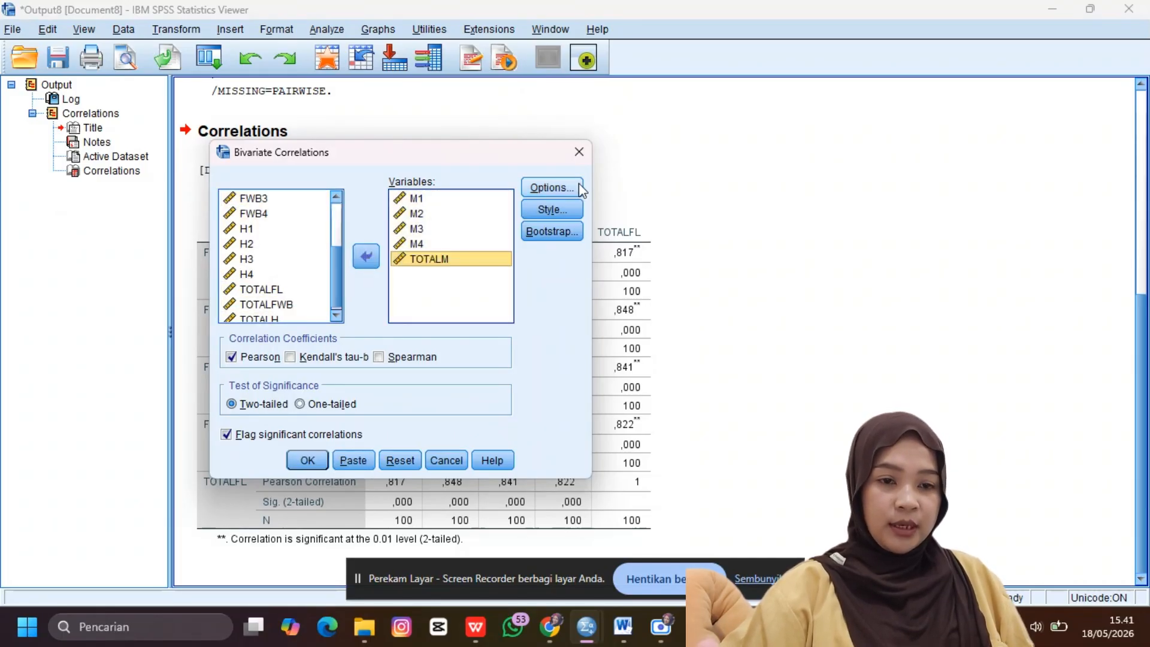
pyautogui.click(308, 460)
# Step: Start another bivariate correlation and remove M1 to M4 and TOTALM from its analysis variables
pyautogui.click(327, 29)
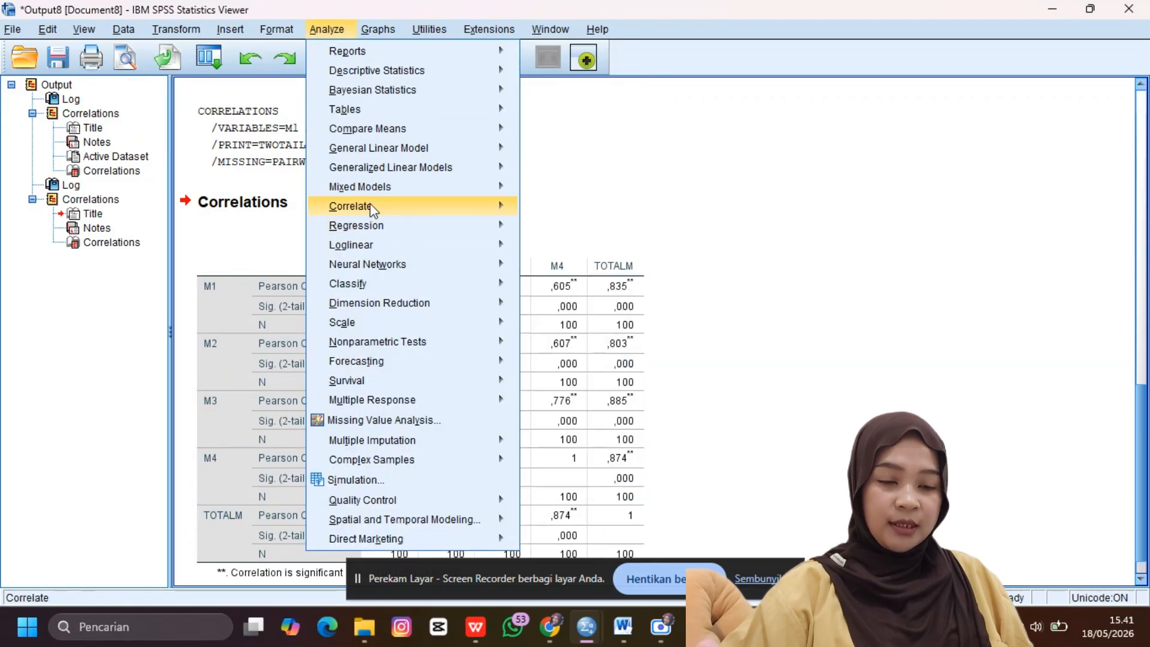
pyautogui.moveTo(359, 207)
pyautogui.click(560, 209)
pyautogui.click(428, 261)
pyautogui.hotkey('shift', 'Up')
pyautogui.hotkey('shift', 'Up')
pyautogui.hotkey('shift', 'Up')
pyautogui.hotkey('shift', 'Up')
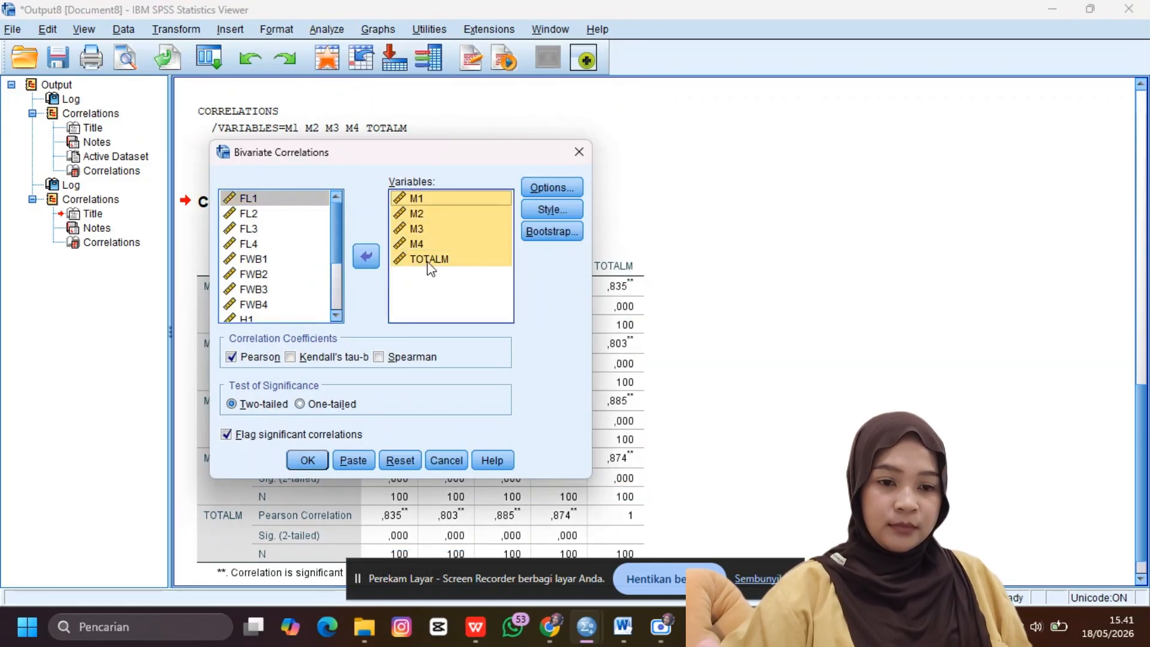
pyautogui.click(366, 256)
# Step: Add FWB1, FWB2, FWB3, FWB4 and TOTALFWB as the analysis variables and run the Pearson correlation
pyautogui.scroll(-3, 258, 234)
pyautogui.scroll(1, 258, 234)
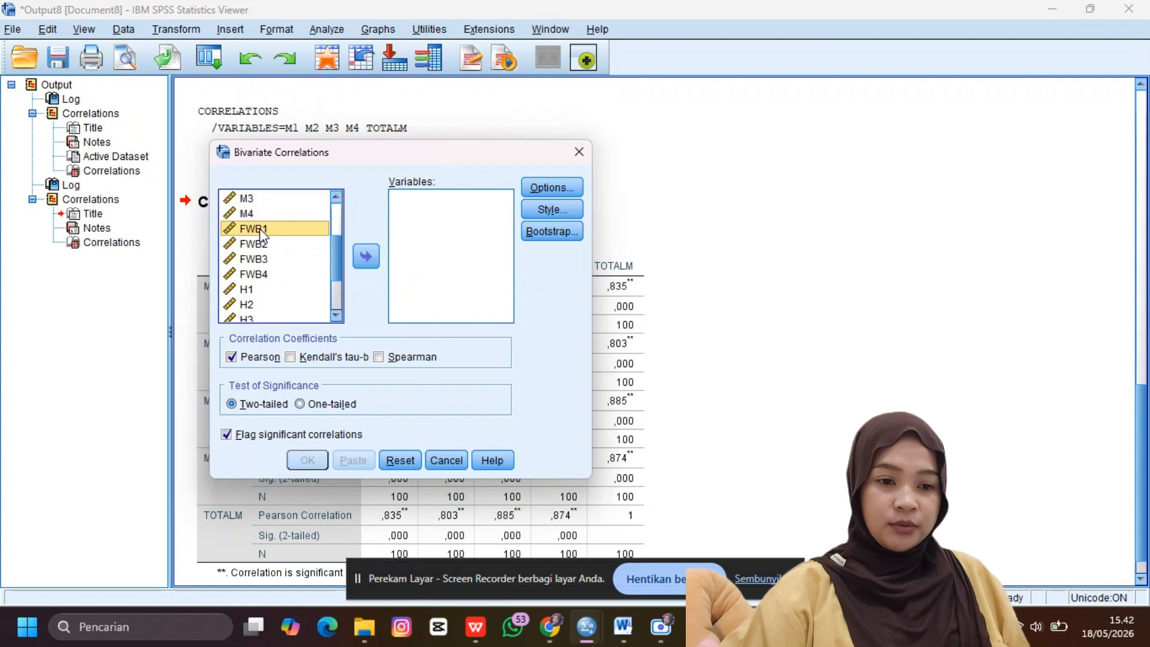
pyautogui.moveTo(259, 228); pyautogui.dragTo(259, 273)
pyautogui.click(364, 255)
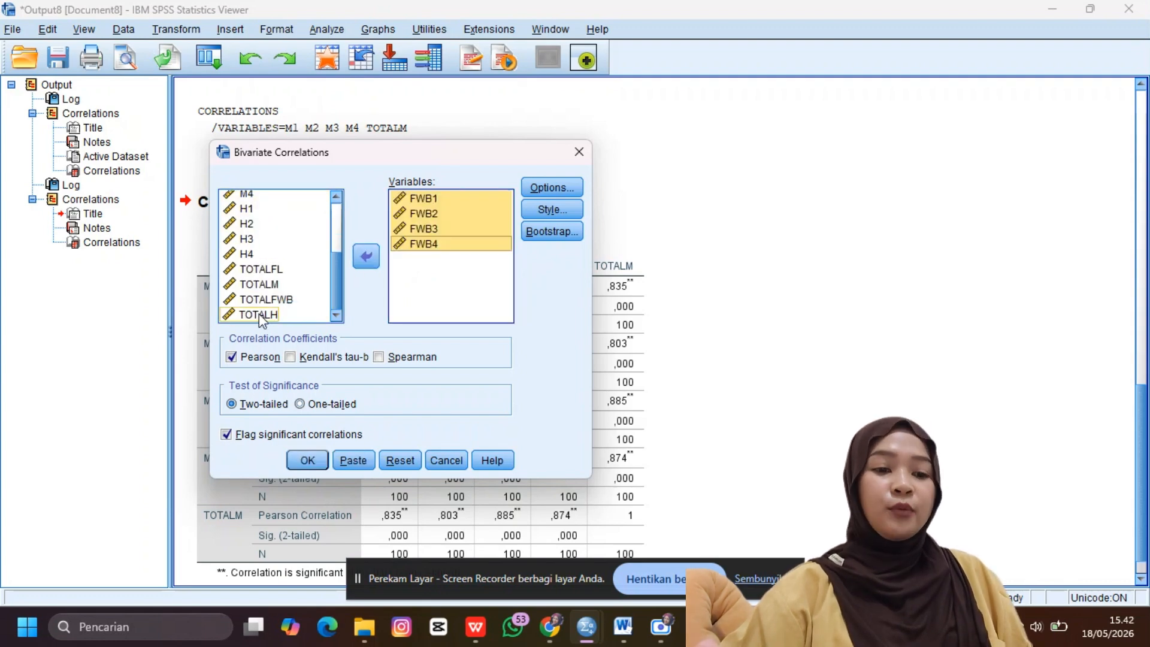
pyautogui.click(259, 313)
pyautogui.click(366, 256)
pyautogui.click(307, 460)
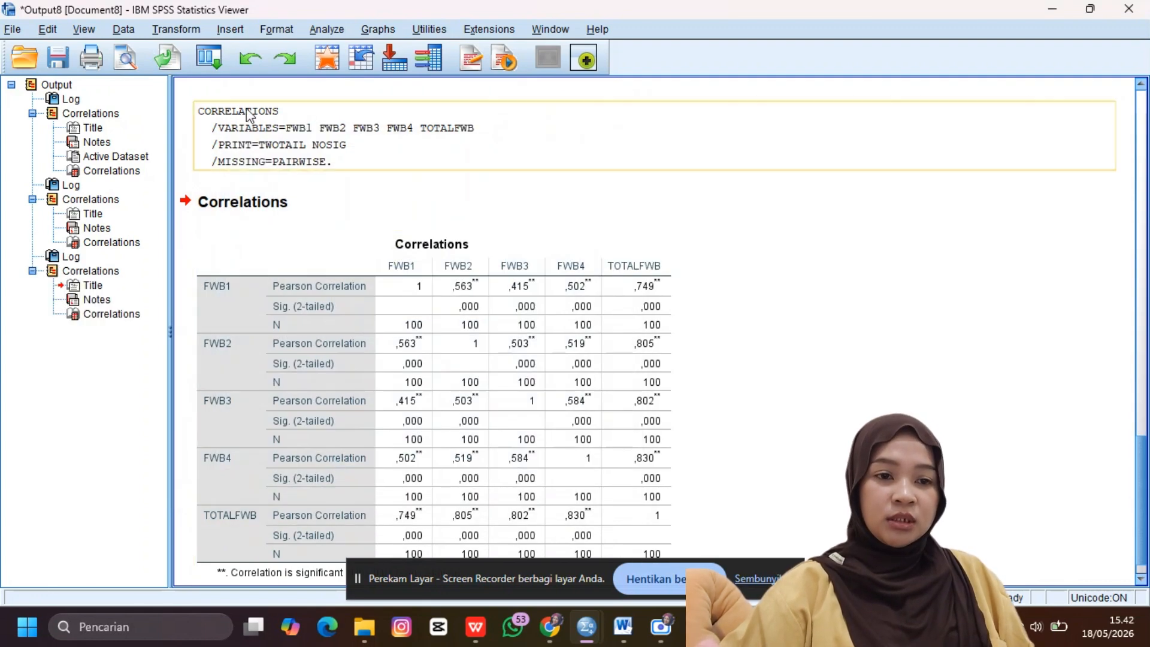
# Step: Start another bivariate correlation, adding TOTALH to its analysis variables and removing FWB1 to FWB4 and TOTALFWB
pyautogui.click(326, 29)
pyautogui.moveTo(469, 207)
pyautogui.click(551, 208)
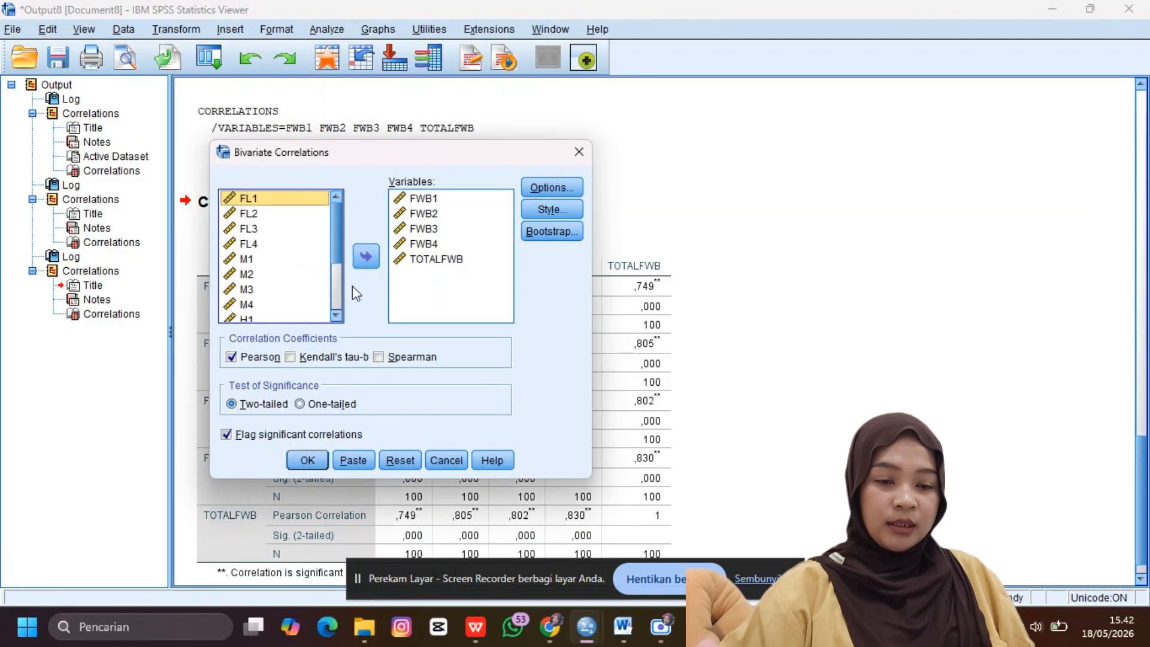
pyautogui.click(269, 313)
pyautogui.click(366, 256)
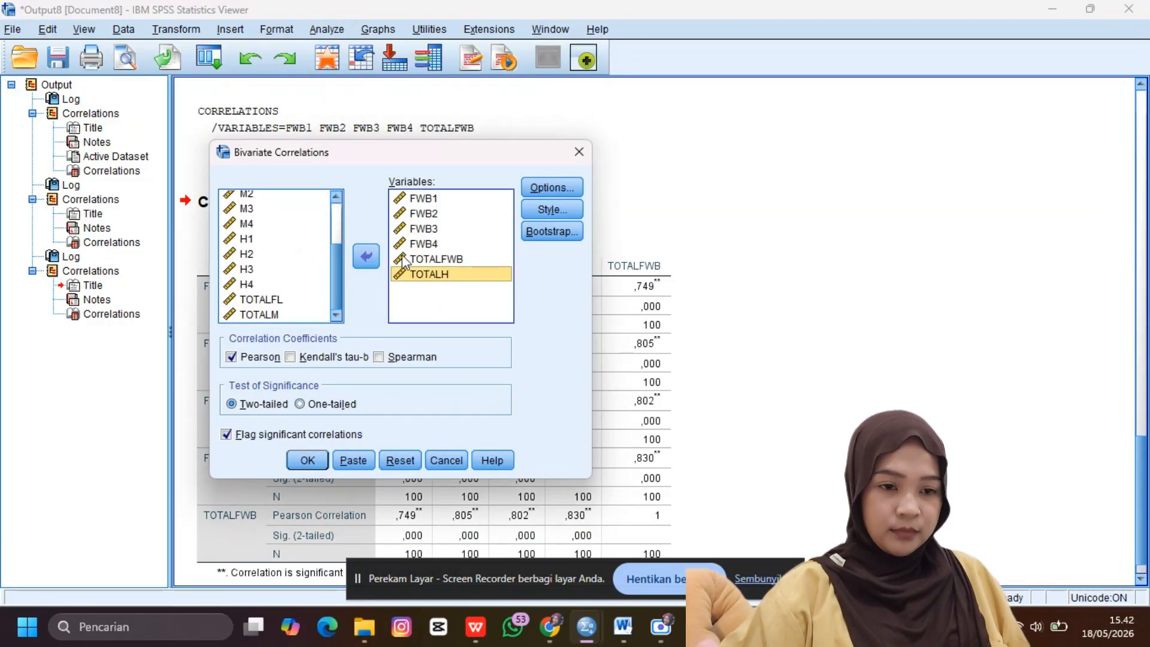
pyautogui.moveTo(419, 259); pyautogui.dragTo(419, 198)
pyautogui.click(366, 256)
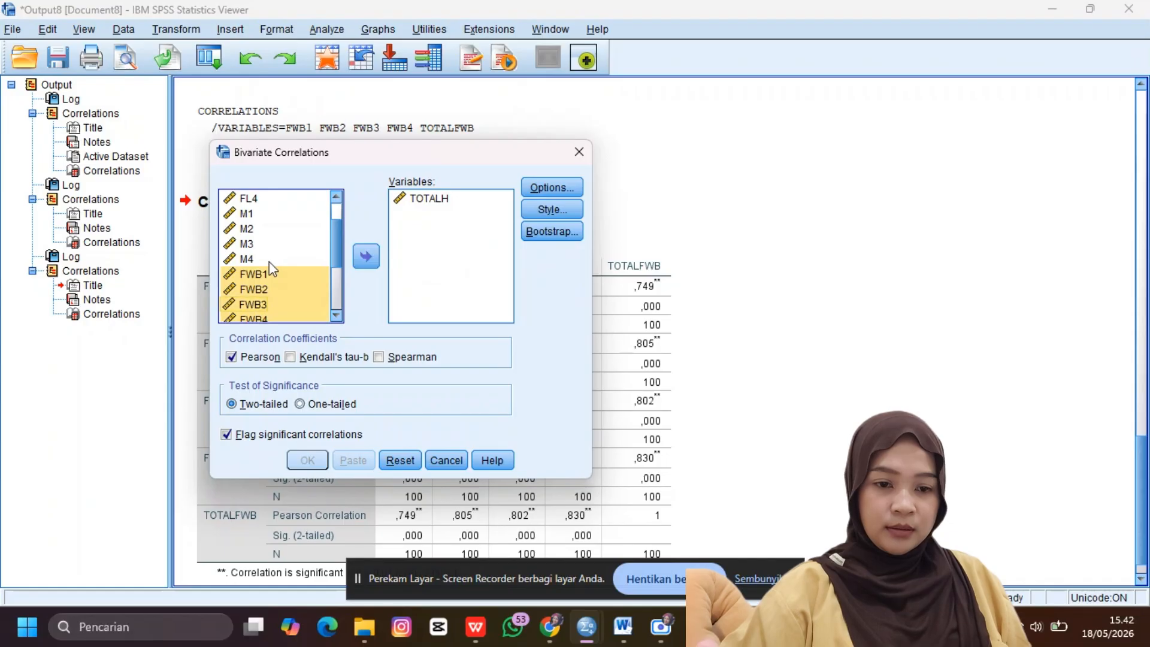
# Step: Add H1, H2, H3 and H4 to the analysis variables, place TOTALH after them, and run the Pearson correlation
pyautogui.scroll(-3, 268, 262)
pyautogui.moveTo(246, 254); pyautogui.dragTo(246, 224)
pyautogui.click(366, 256)
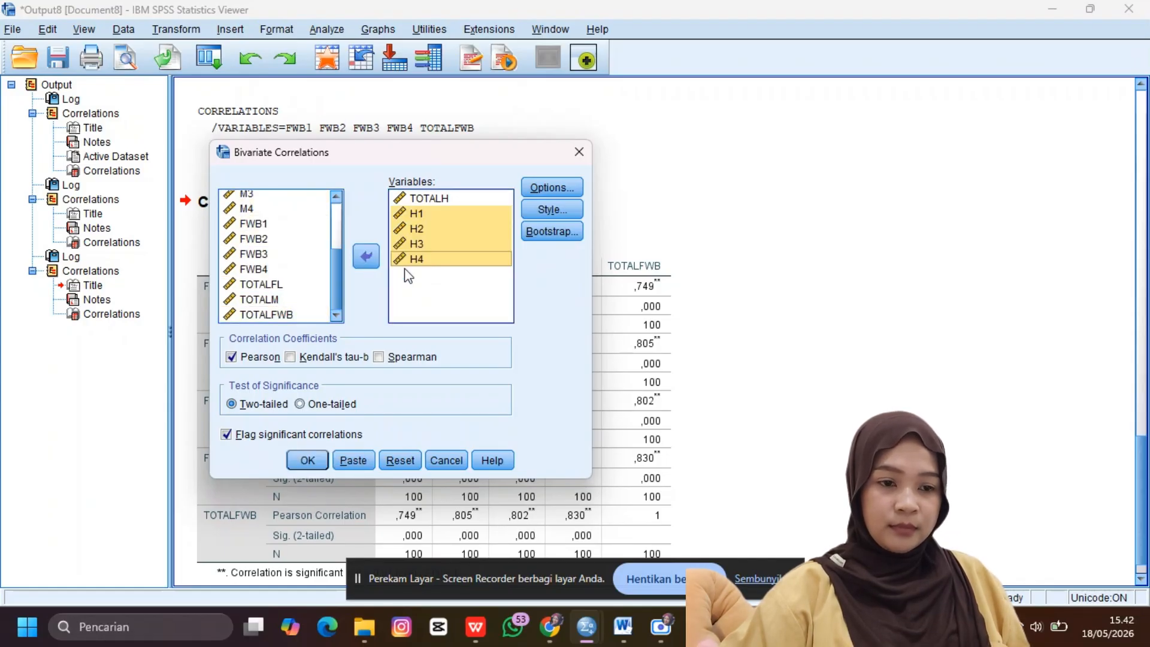
pyautogui.doubleClick(429, 201)
pyautogui.click(365, 257)
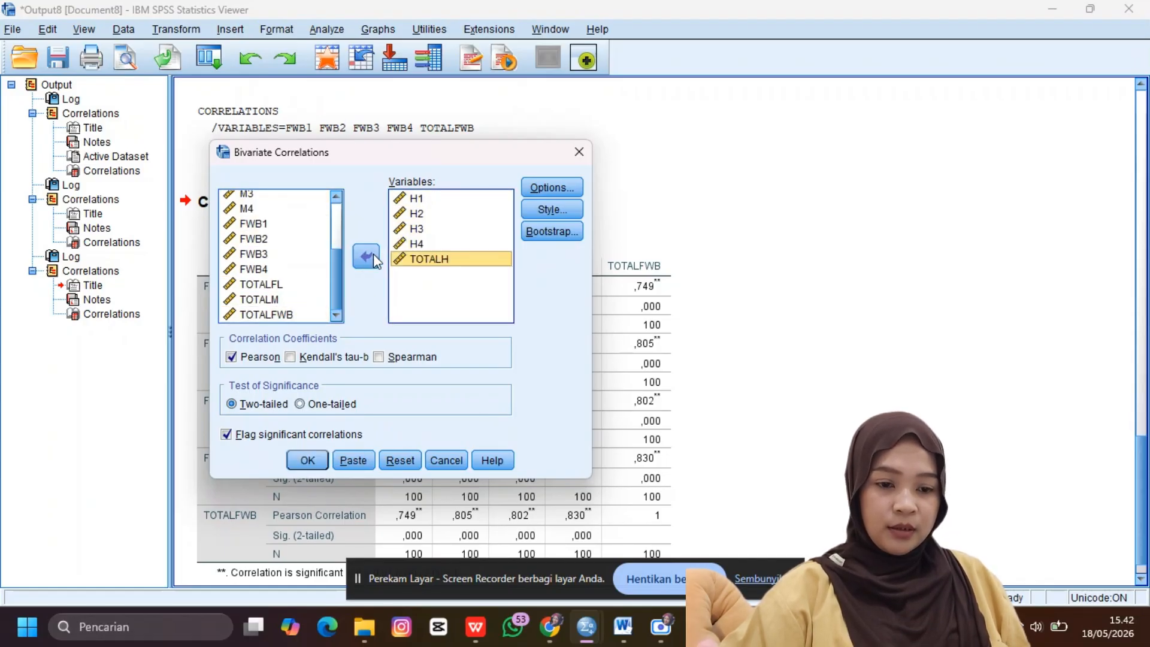
pyautogui.click(307, 460)
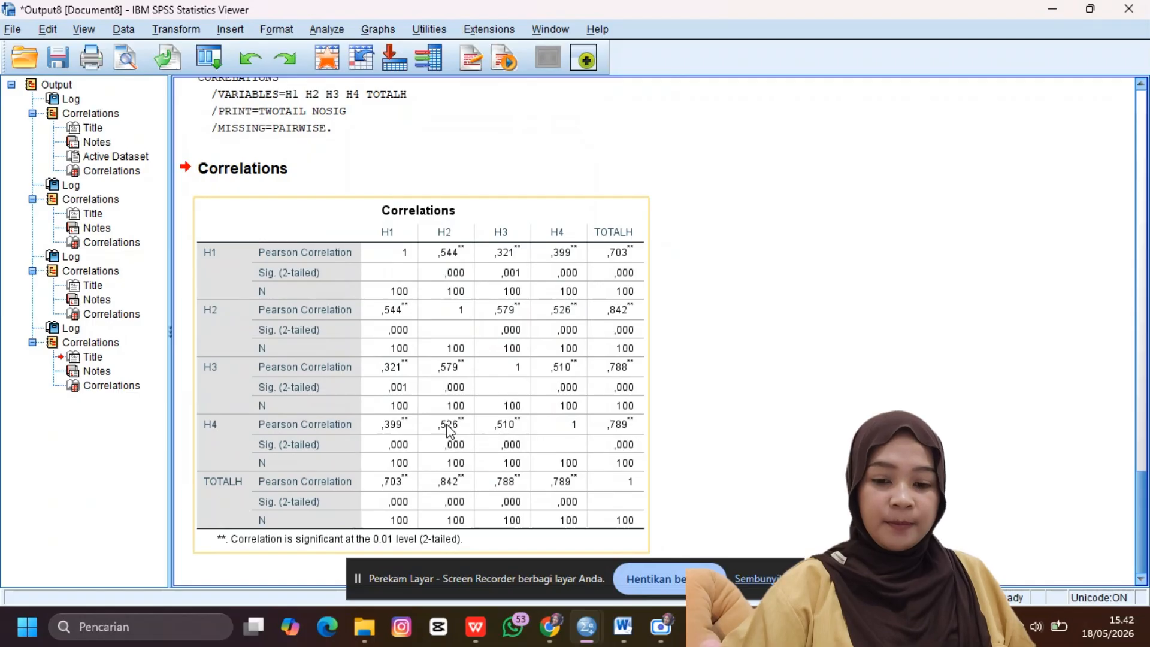
# Step: Run a reliability analysis with the Alpha model on items FL1, FL2, FL3 and FL4
pyautogui.click(395, 156)
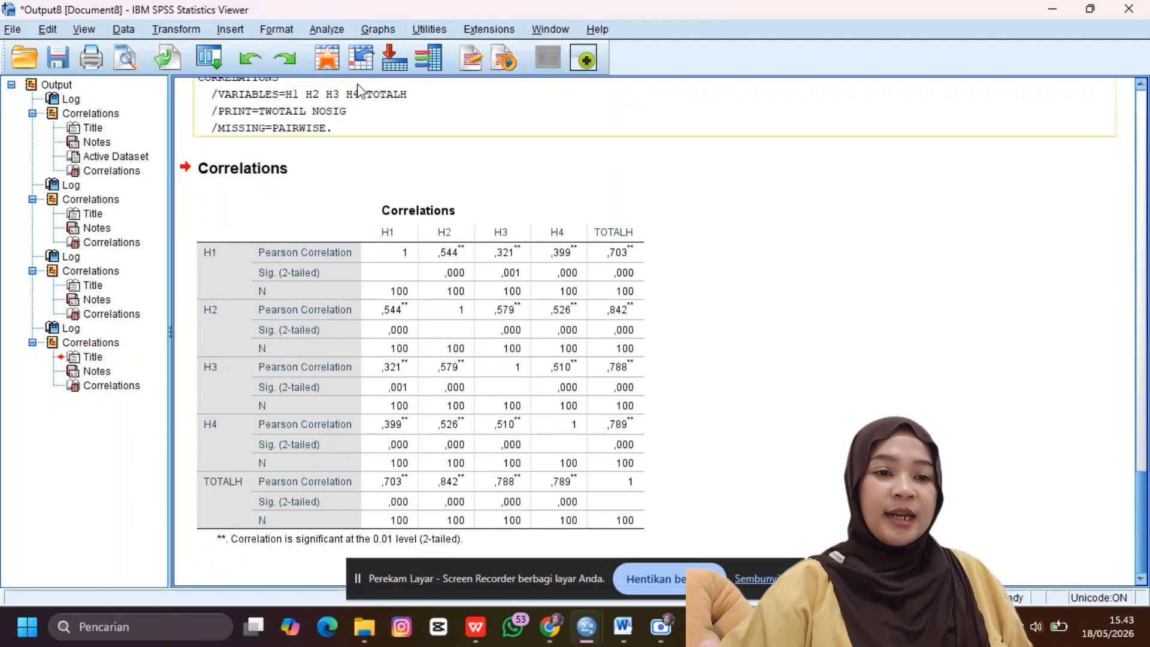
pyautogui.click(332, 30)
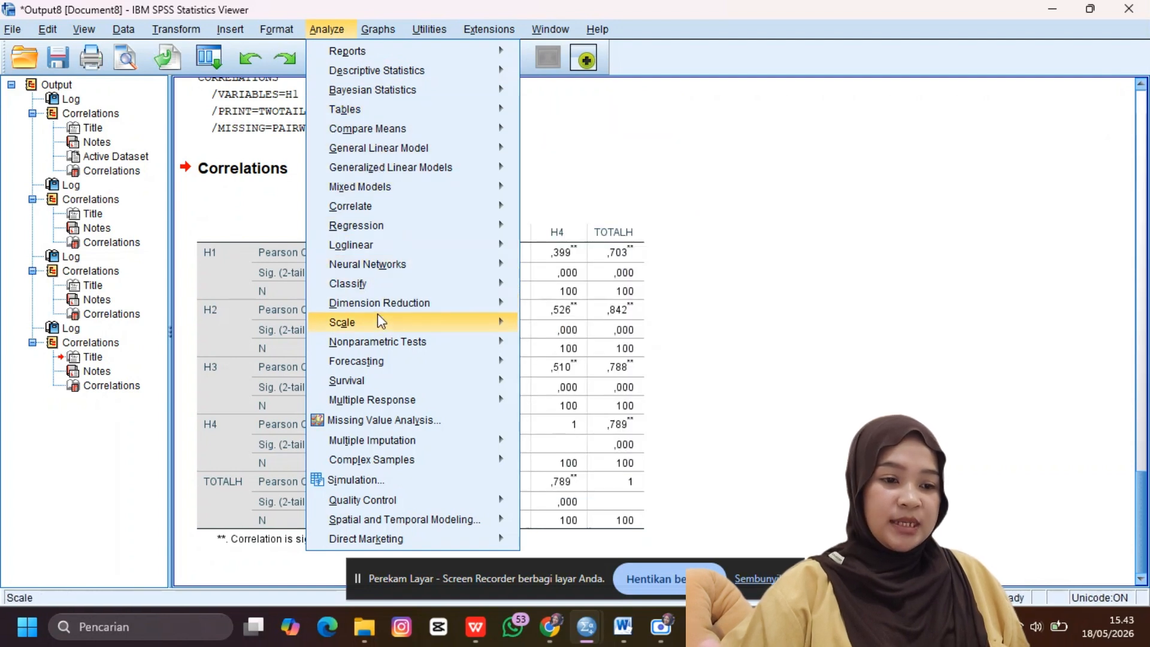
pyautogui.moveTo(430, 324)
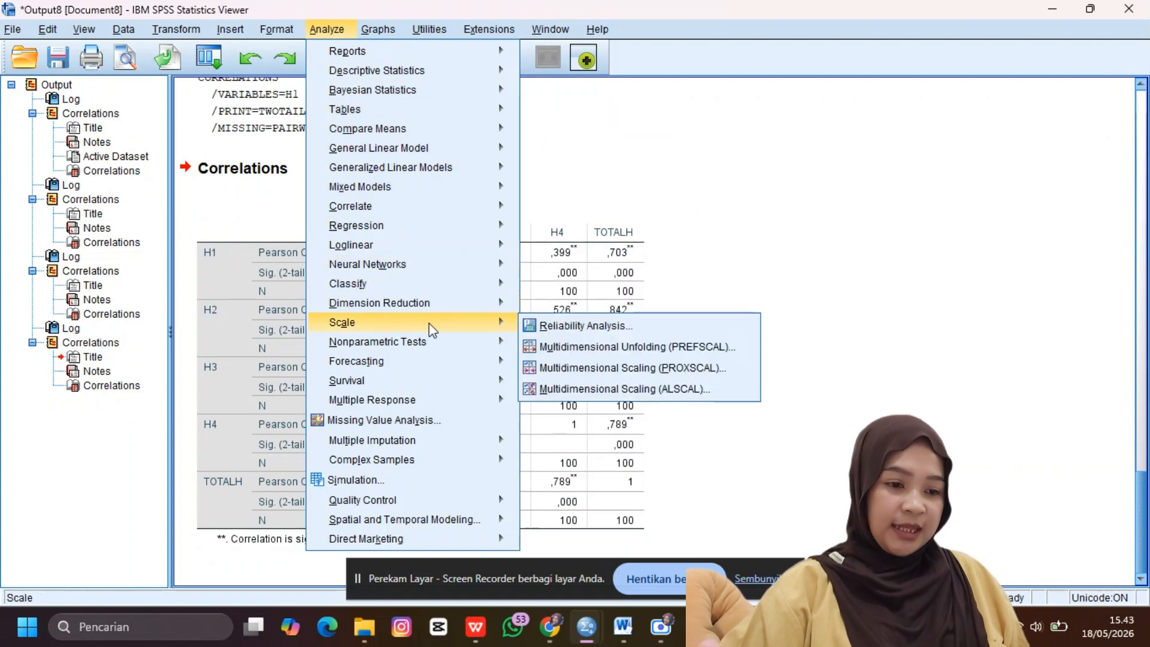
pyautogui.click(563, 329)
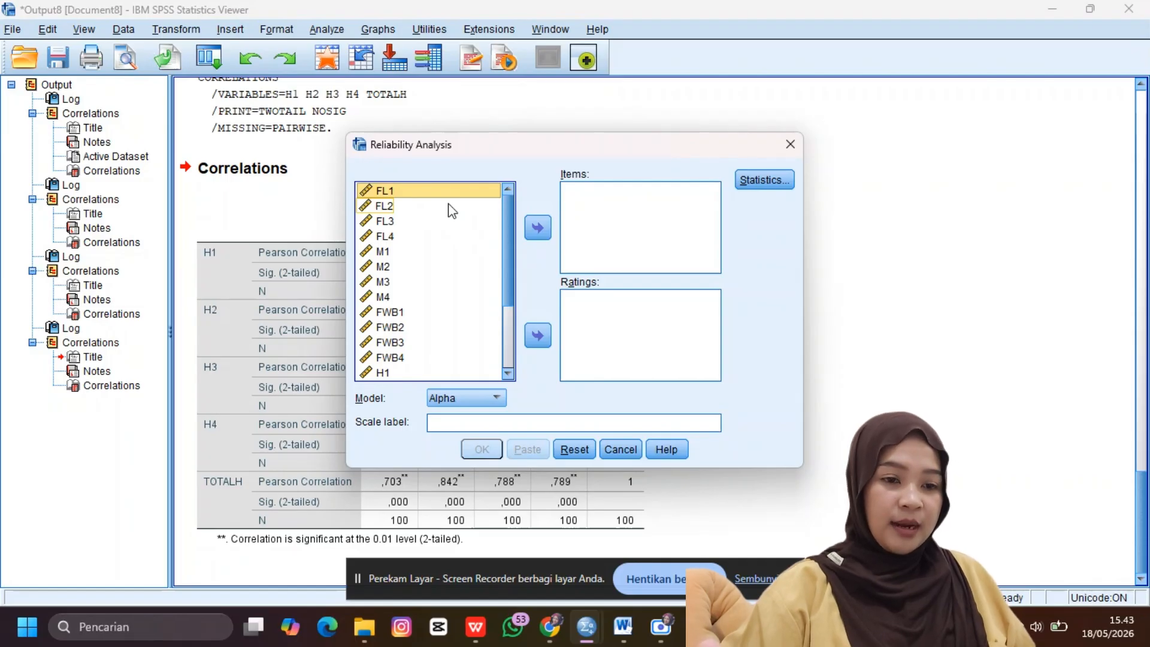
pyautogui.hotkey('shift', 'Down')
pyautogui.hotkey('shift', 'Down')
pyautogui.hotkey('shift', 'Down')
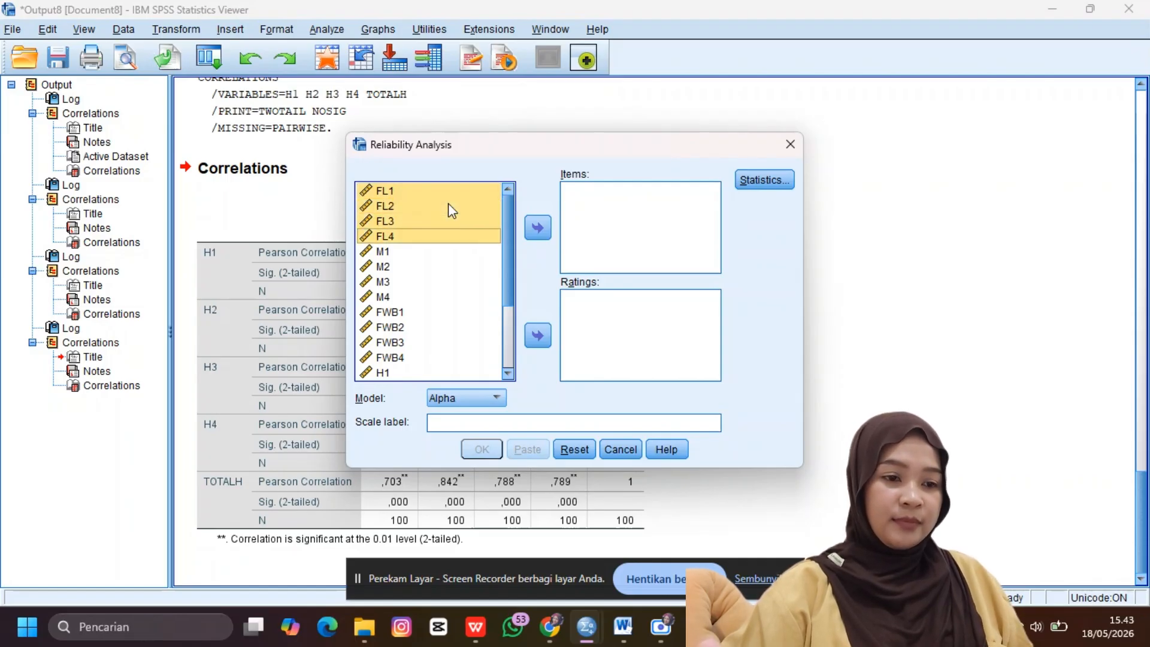
pyautogui.click(550, 230)
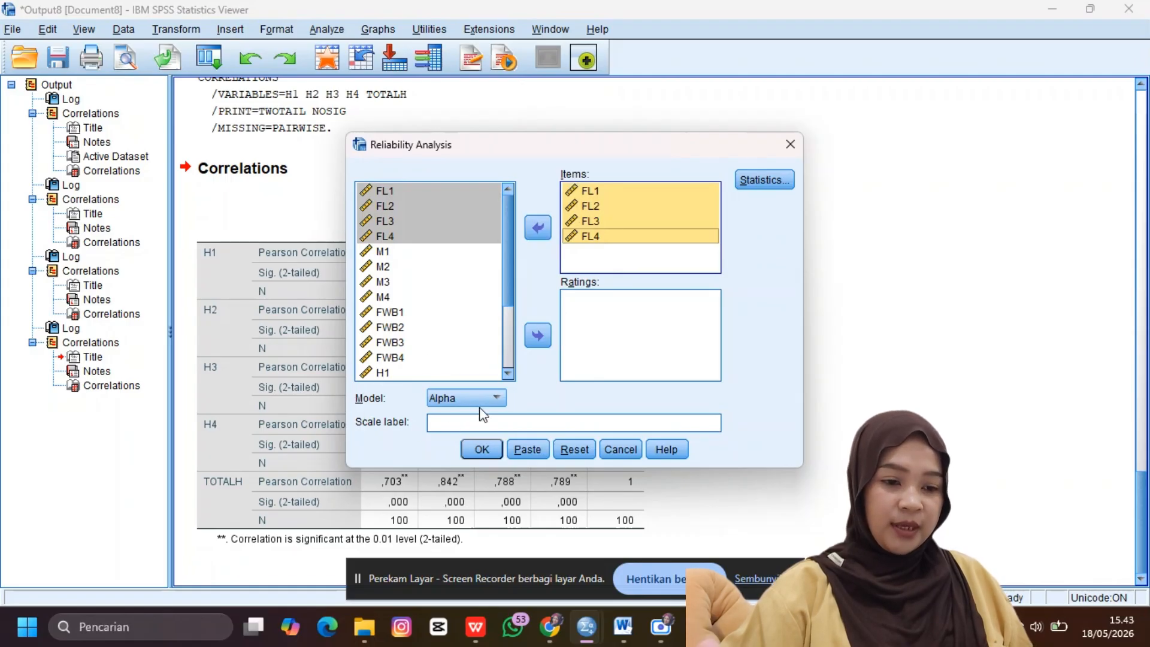
pyautogui.click(479, 458)
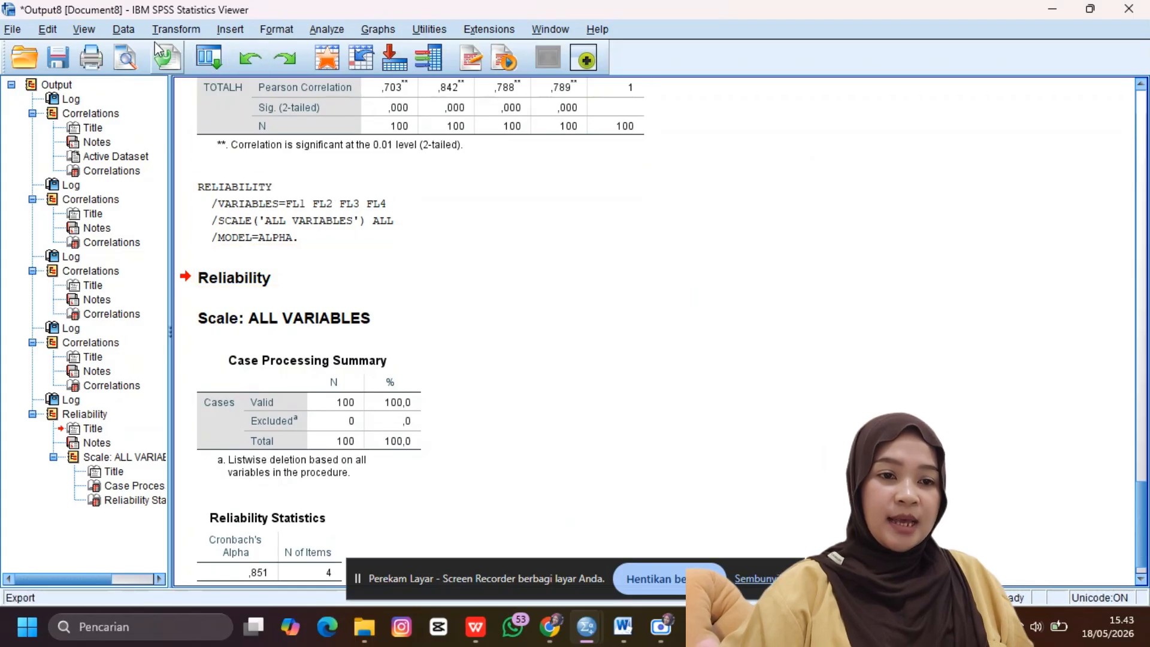
# Step: Start another reliability analysis and add M1, M2, M3 and M4 to its items
pyautogui.click(324, 30)
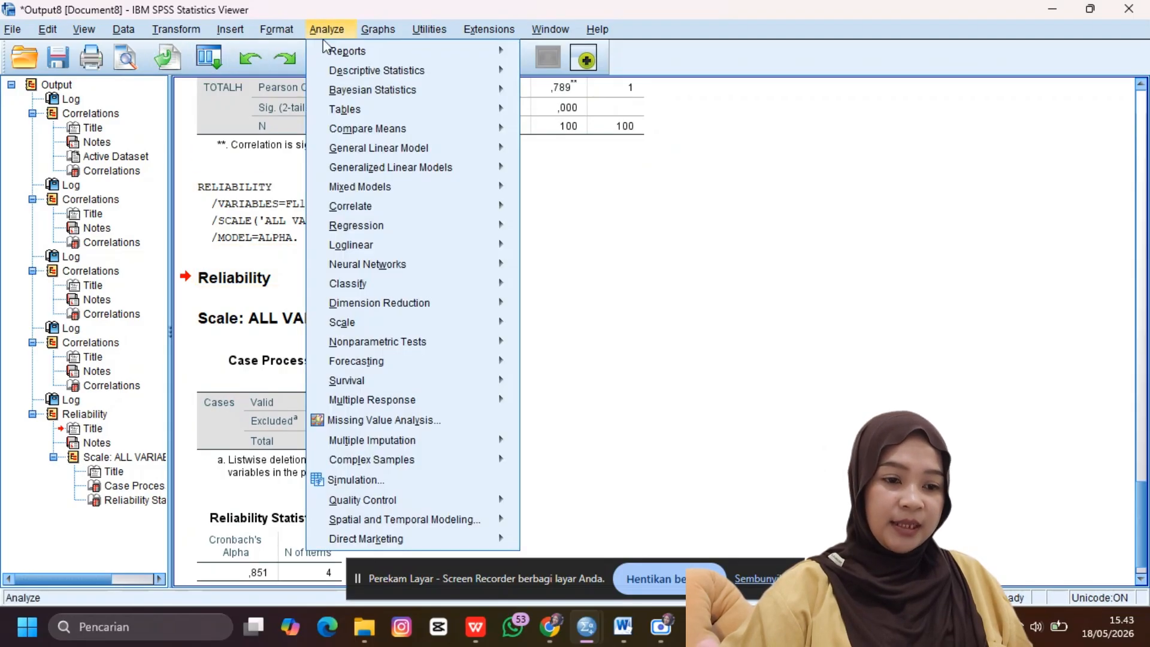
pyautogui.click(542, 331)
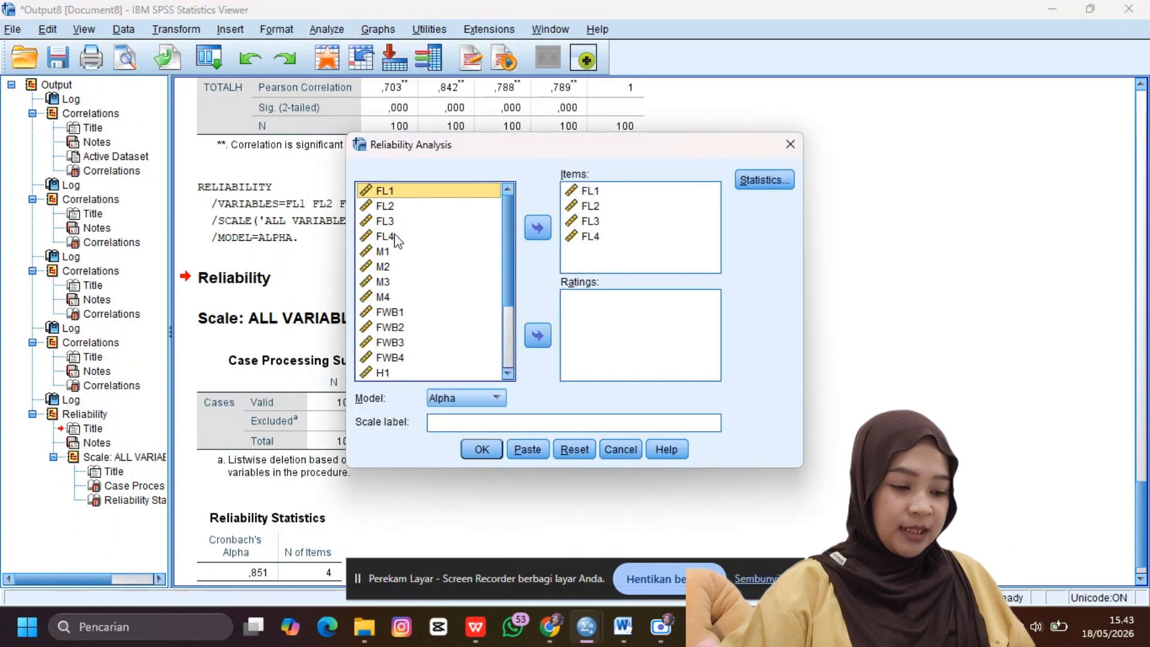
pyautogui.click(383, 251)
pyautogui.hotkey('shift', 'Down')
pyautogui.hotkey('shift', 'Down')
pyautogui.hotkey('shift', 'Down')
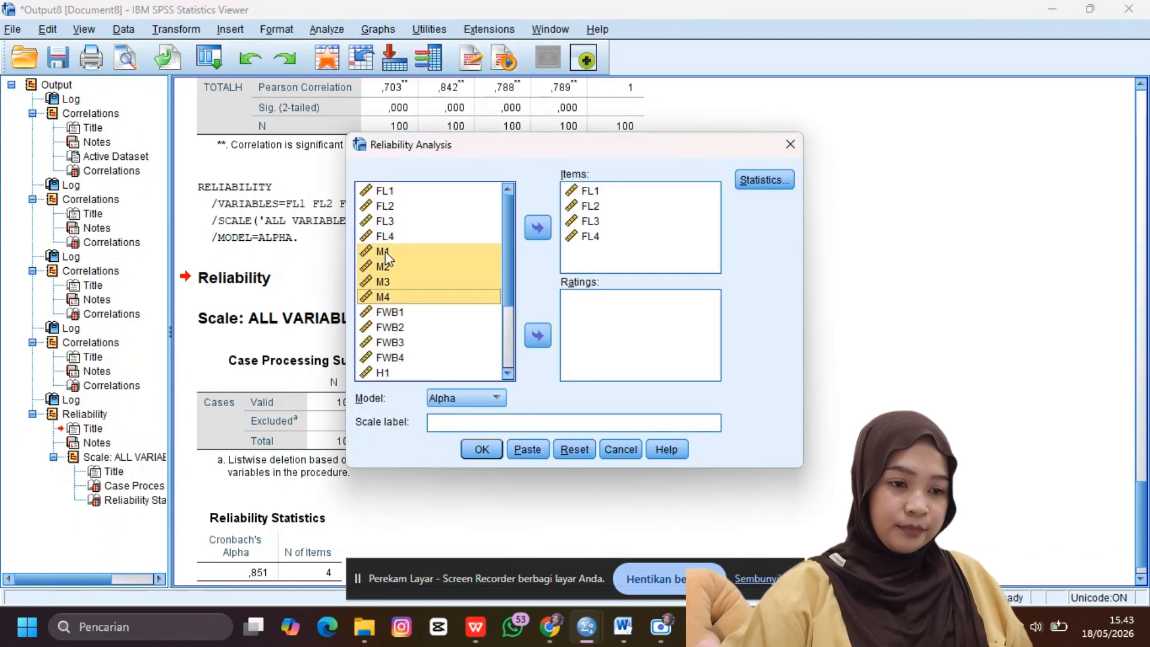
pyautogui.click(538, 227)
# Step: Remove FL1 to FL4 from the reliability items and run the Alpha analysis on M1 to M4
pyautogui.click(602, 239)
pyautogui.hotkey('shift', 'Up')
pyautogui.hotkey('shift', 'Up')
pyautogui.hotkey('shift', 'Up')
pyautogui.click(538, 228)
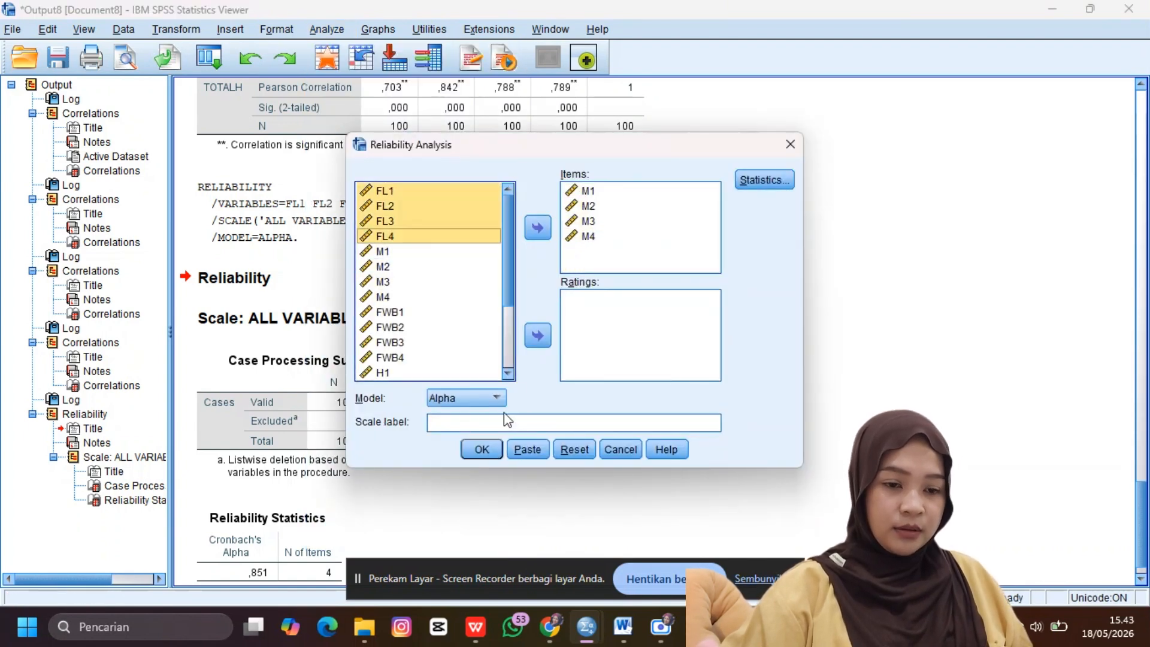
pyautogui.click(482, 449)
# Step: Start another reliability analysis and add FWB1, FWB2, FWB3 and FWB4 to its items
pyautogui.click(329, 30)
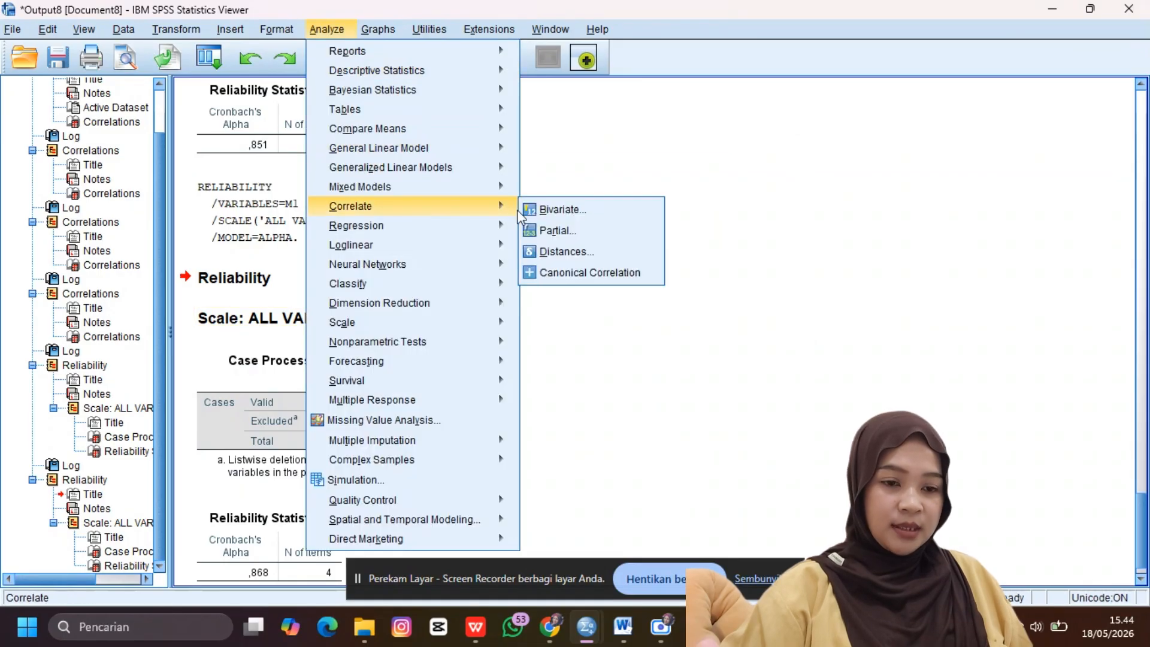
pyautogui.moveTo(422, 324)
pyautogui.click(576, 324)
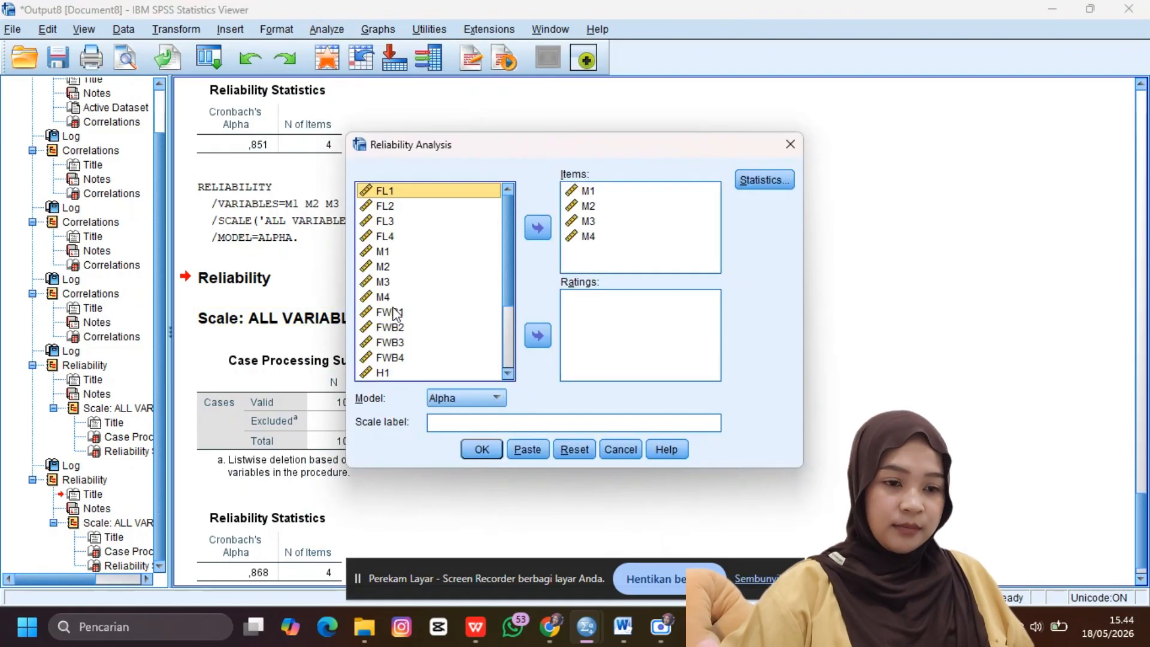
pyautogui.click(393, 312)
pyautogui.hotkey('shift', 'Down')
pyautogui.hotkey('shift', 'Down')
pyautogui.hotkey('shift', 'Down')
pyautogui.click(537, 228)
# Step: Remove M1 to M4 from the reliability items and run the Alpha analysis on FWB1 to FWB4
pyautogui.click(584, 236)
pyautogui.hotkey('shift', 'Up')
pyautogui.hotkey('shift', 'Up')
pyautogui.hotkey('shift', 'Up')
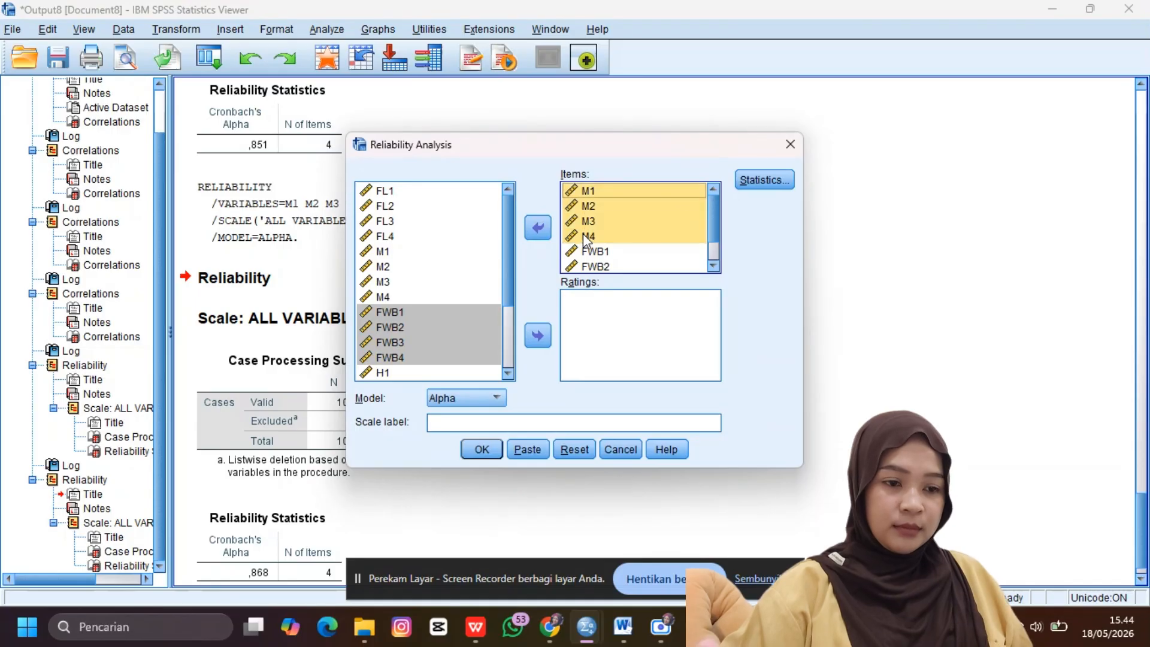
pyautogui.click(538, 227)
pyautogui.click(484, 449)
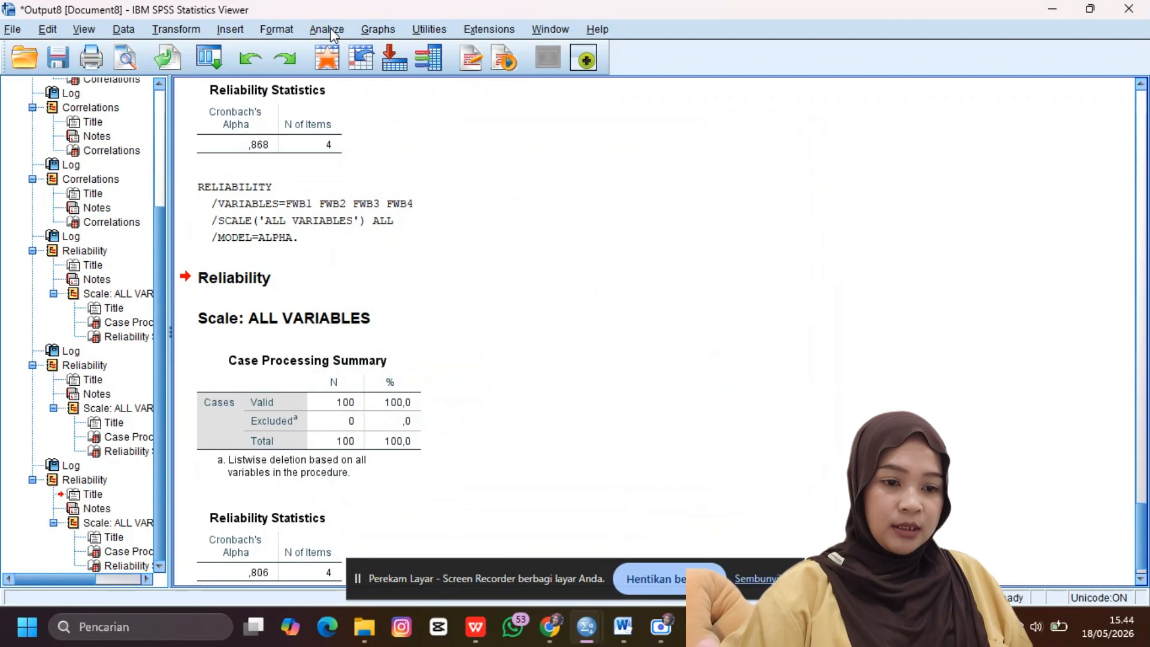
# Step: Start another reliability analysis and remove FWB1 to FWB4 from its items
pyautogui.click(328, 30)
pyautogui.moveTo(398, 323)
pyautogui.click(562, 325)
pyautogui.click(591, 235)
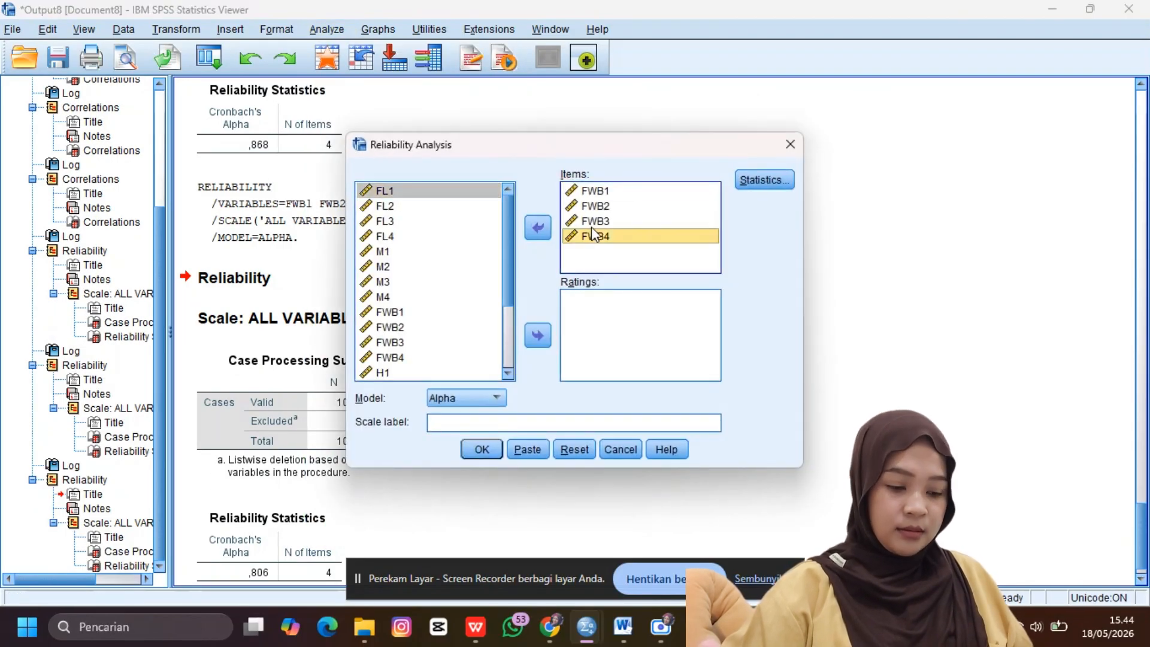
pyautogui.hotkey('shift', 'Up')
pyautogui.hotkey('shift', 'Up')
pyautogui.hotkey('shift', 'Up')
pyautogui.click(538, 229)
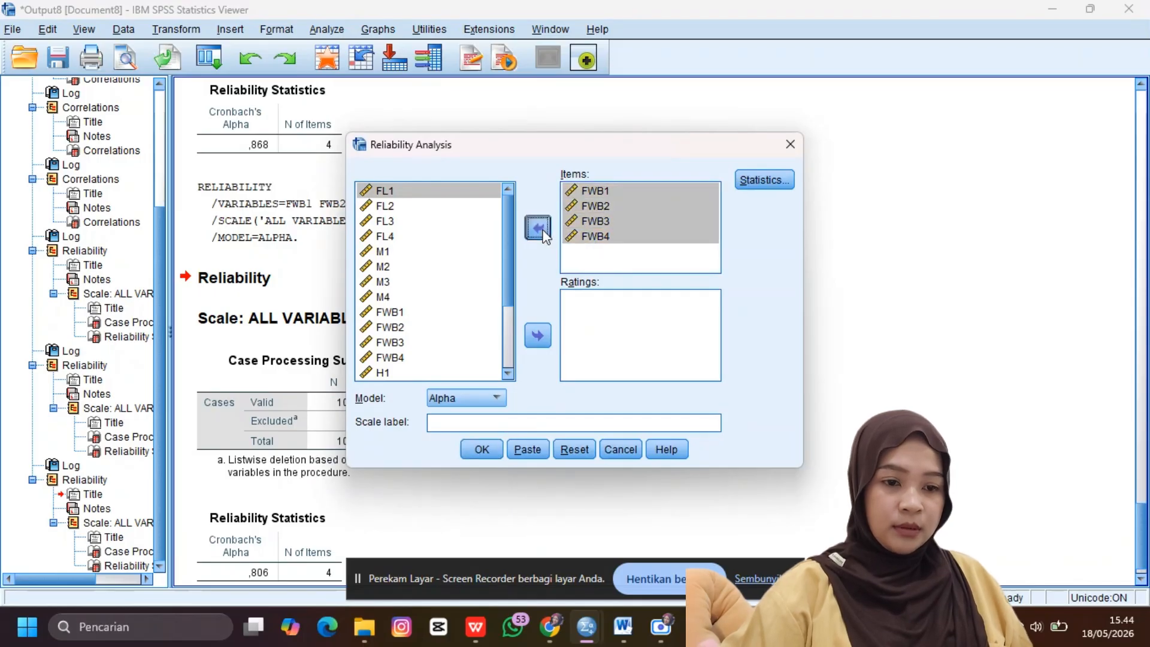
# Step: Add H1, H2, H3 and H4 as the reliability items, run the Alpha analysis and review the reliability output
pyautogui.scroll(-2, 396, 351)
pyautogui.click(389, 282)
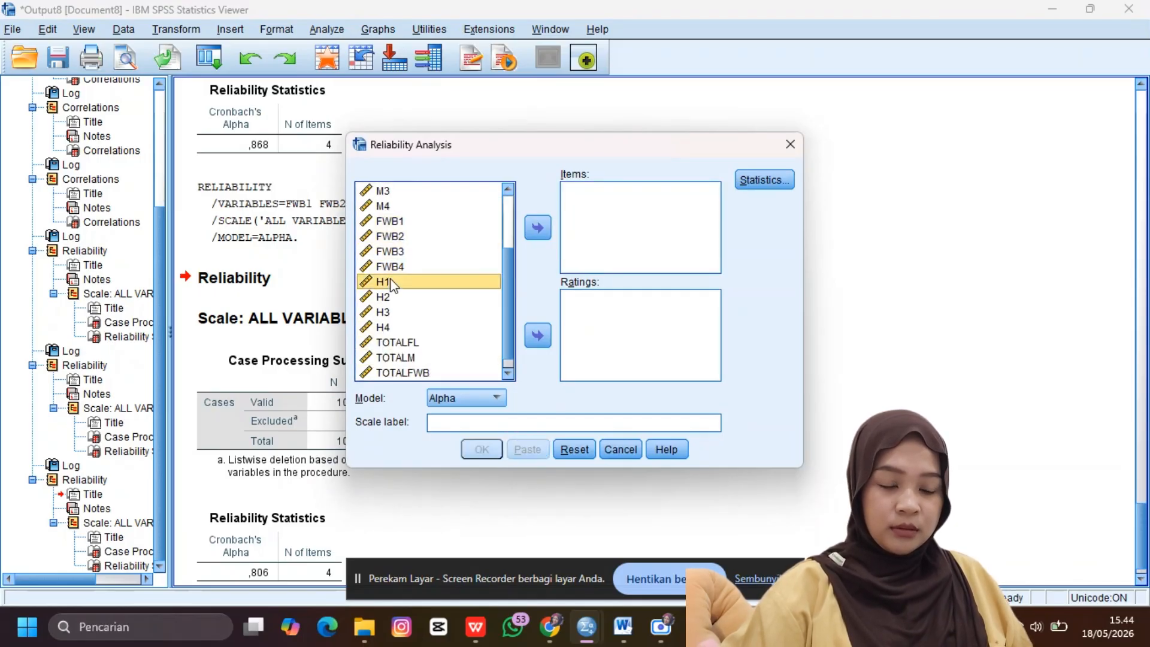
pyautogui.hotkey('shift', 'Down')
pyautogui.hotkey('shift', 'Down')
pyautogui.hotkey('shift', 'Down')
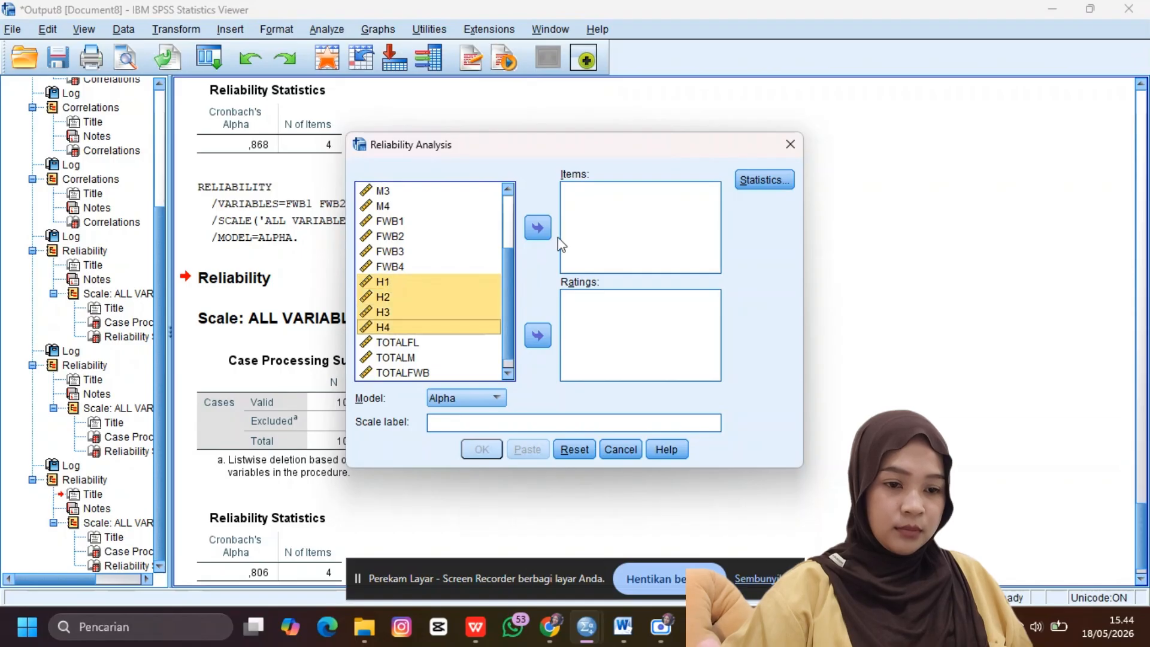
pyautogui.click(538, 227)
pyautogui.click(483, 449)
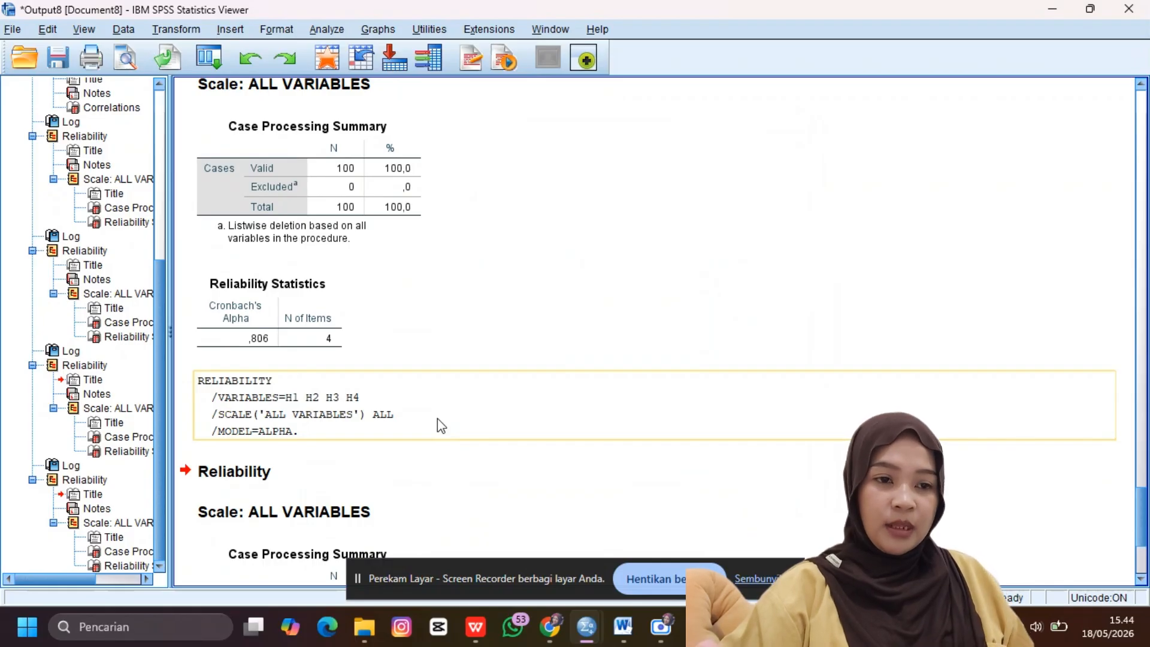
pyautogui.scroll(-3, 484, 376)
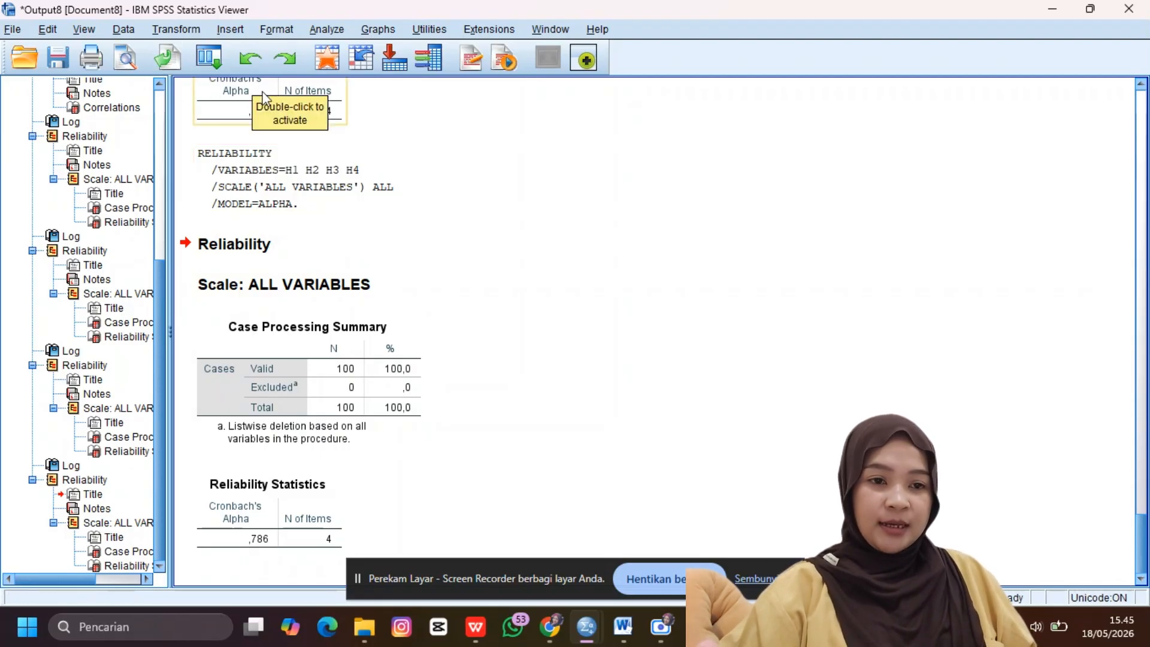
pyautogui.scroll(5, 326, 180)
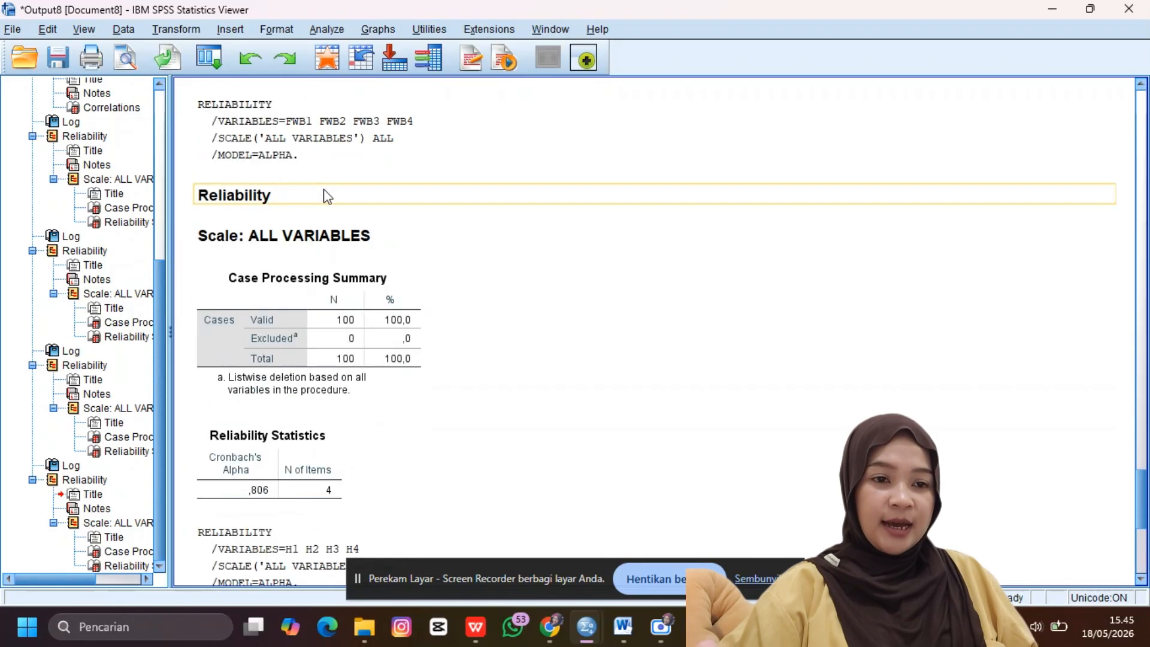
pyautogui.scroll(-5, 327, 197)
# Step: Set up a Compare Means analysis with TOTALFL, TOTALM and TOTALFWB as independent variables and TOTALH as the dependent variable
pyautogui.click(323, 30)
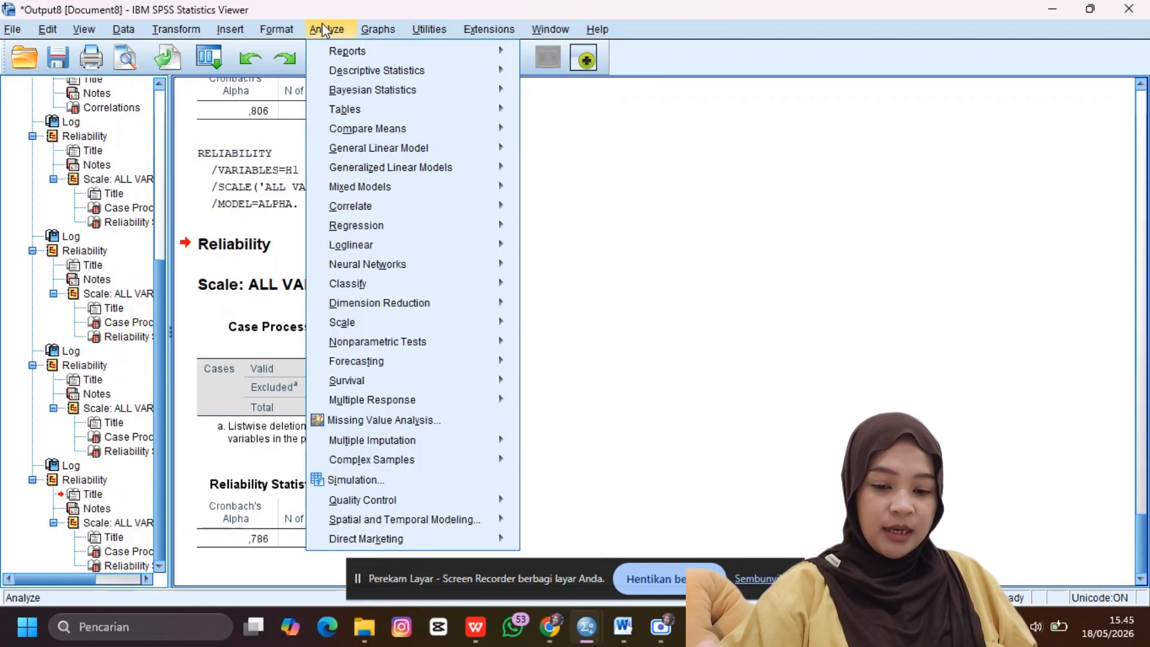
pyautogui.moveTo(414, 128)
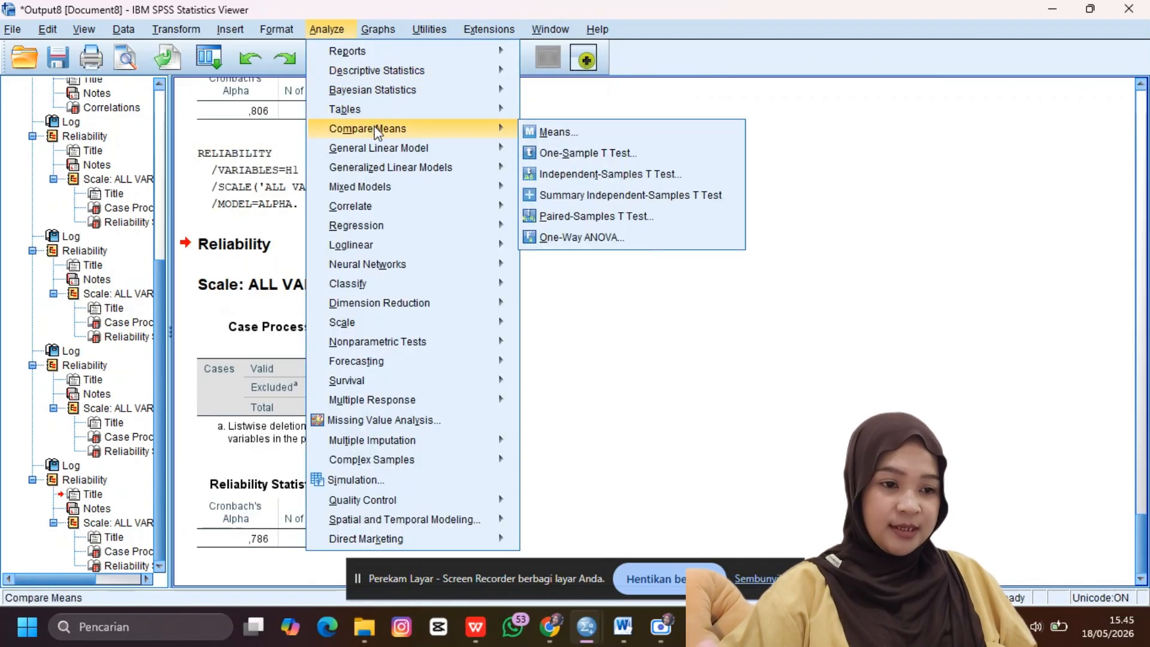
pyautogui.click(543, 133)
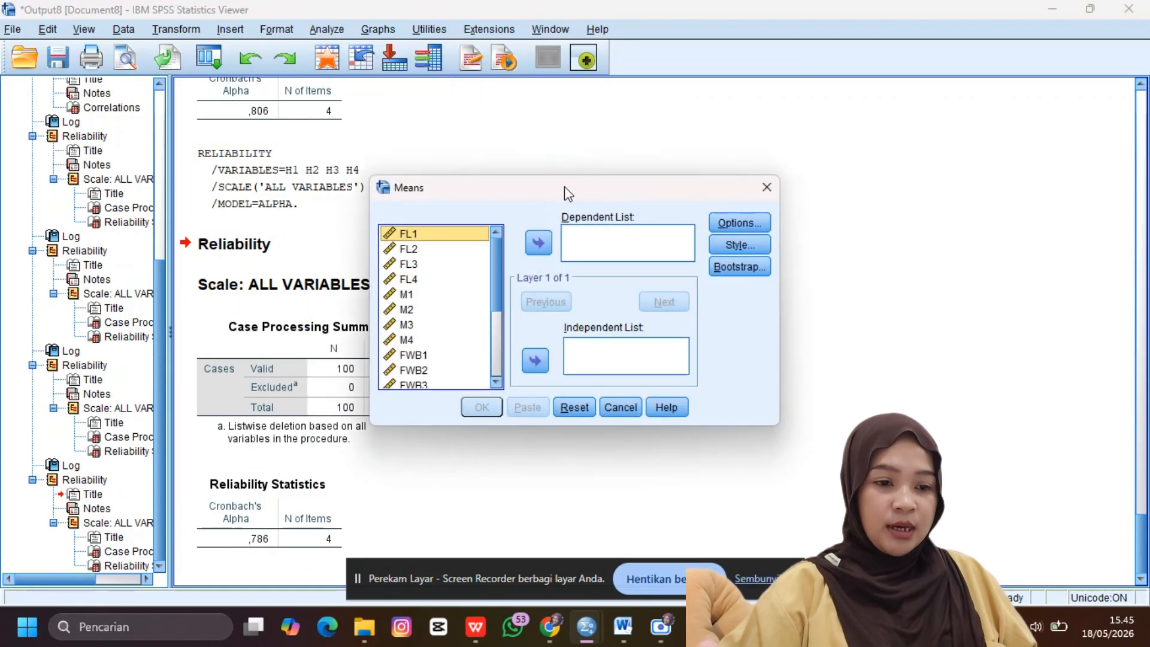
pyautogui.scroll(-3, 454, 297)
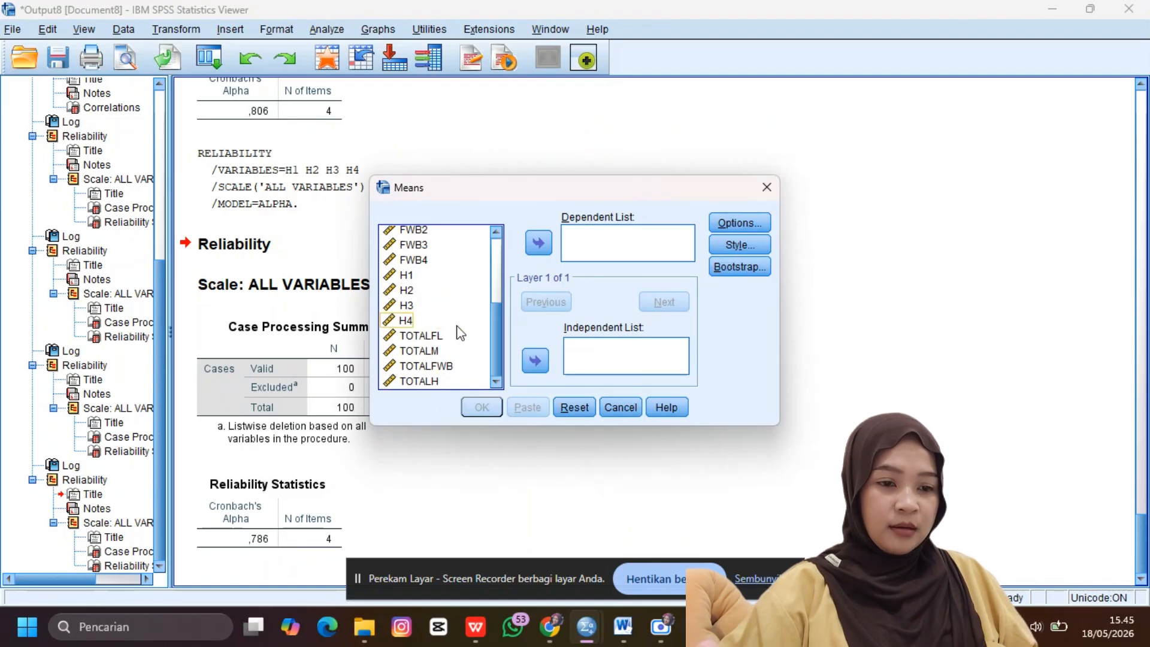
pyautogui.scroll(3, 463, 341)
pyautogui.scroll(-3, 464, 348)
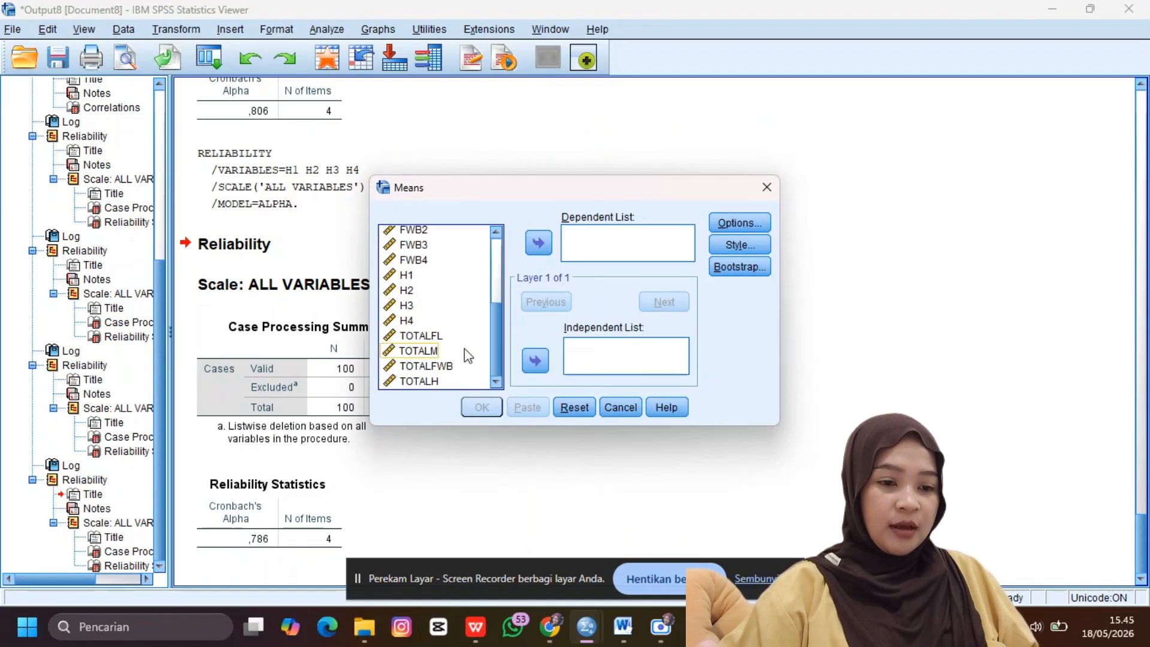
pyautogui.click(426, 336)
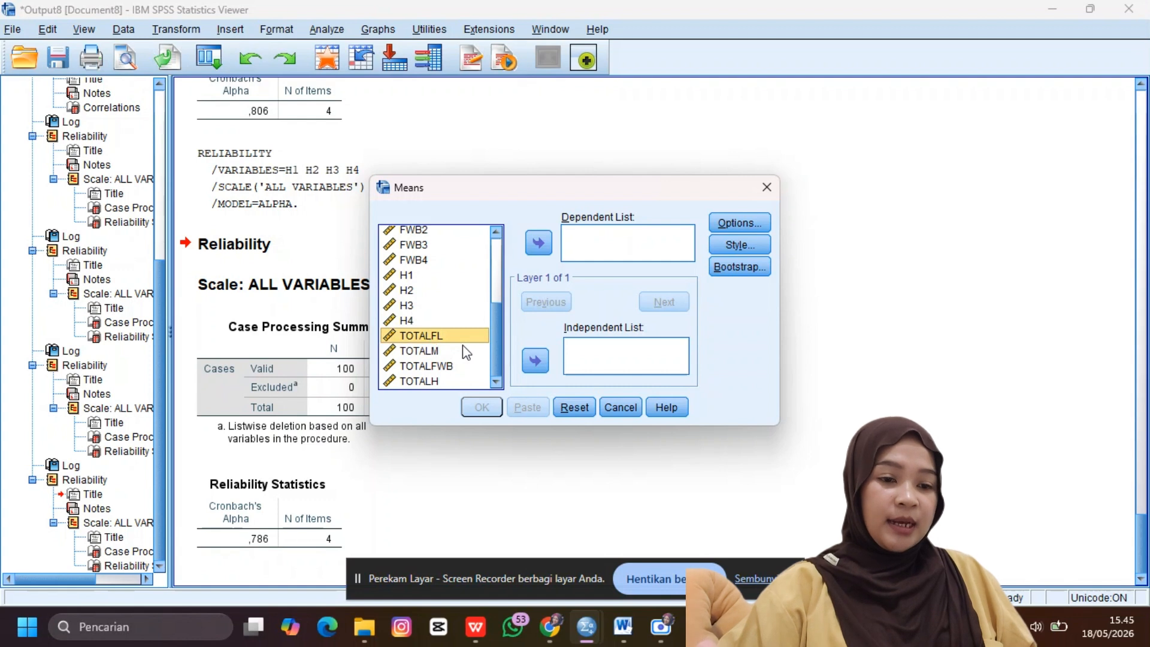
pyautogui.click(437, 350)
pyautogui.click(437, 334)
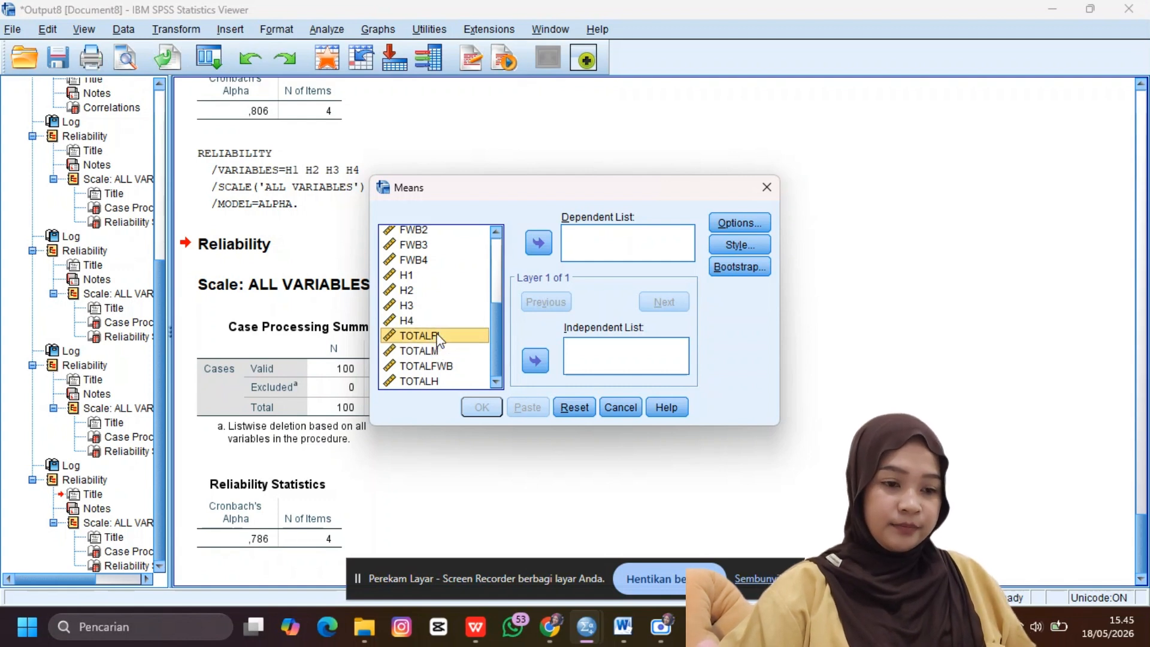
pyautogui.hotkey('shift', 'Down')
pyautogui.hotkey('shift', 'Down')
pyautogui.click(535, 360)
pyautogui.click(436, 379)
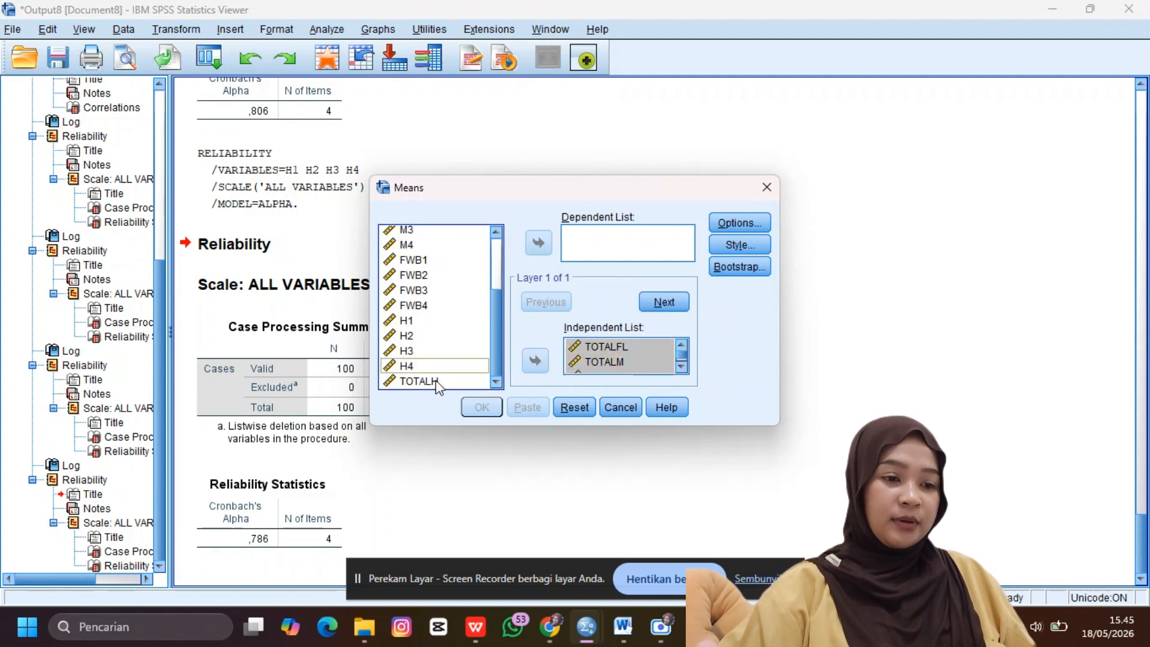
pyautogui.click(539, 243)
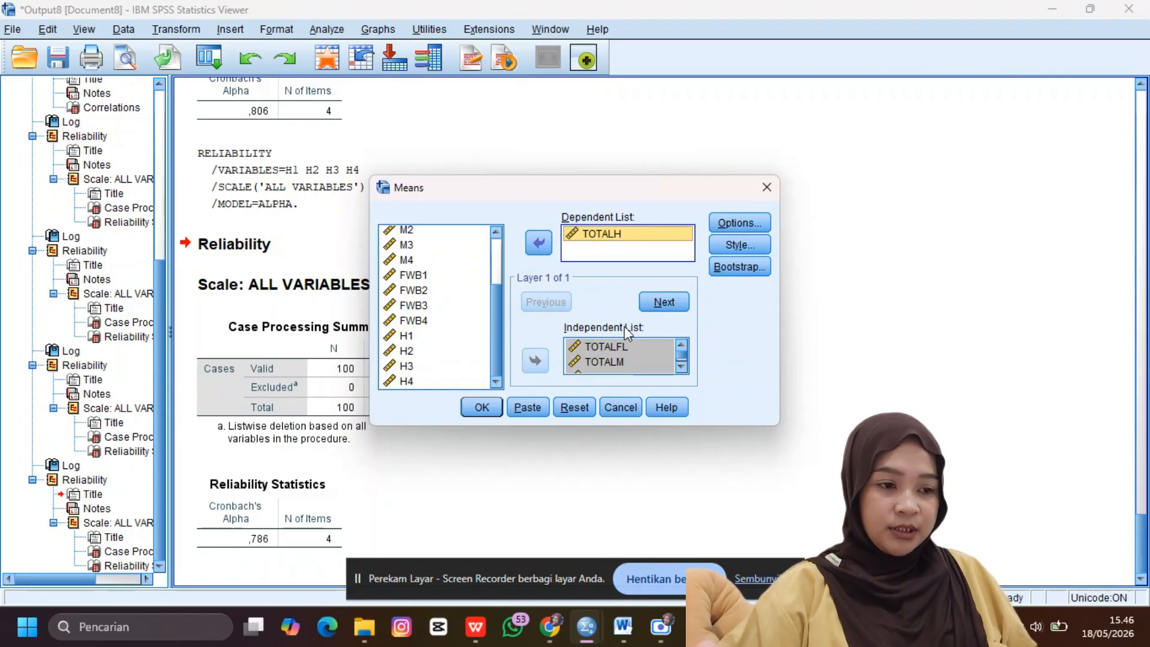
# Step: Enable the test for linearity in the Means options and run the analysis
pyautogui.click(743, 226)
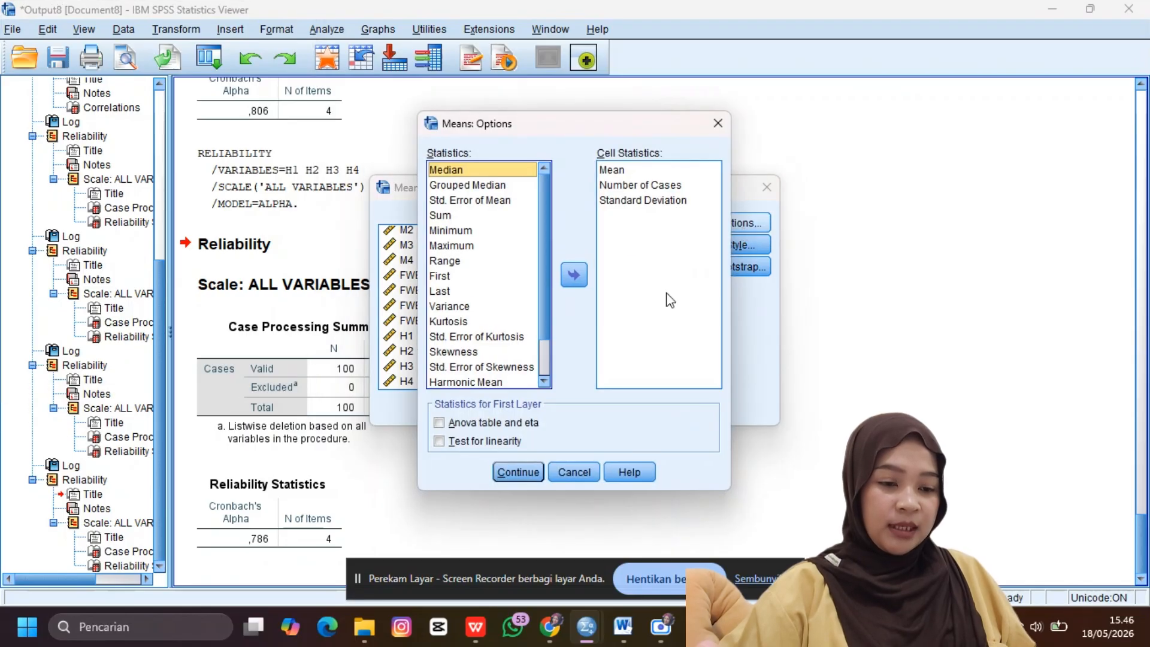
pyautogui.click(439, 442)
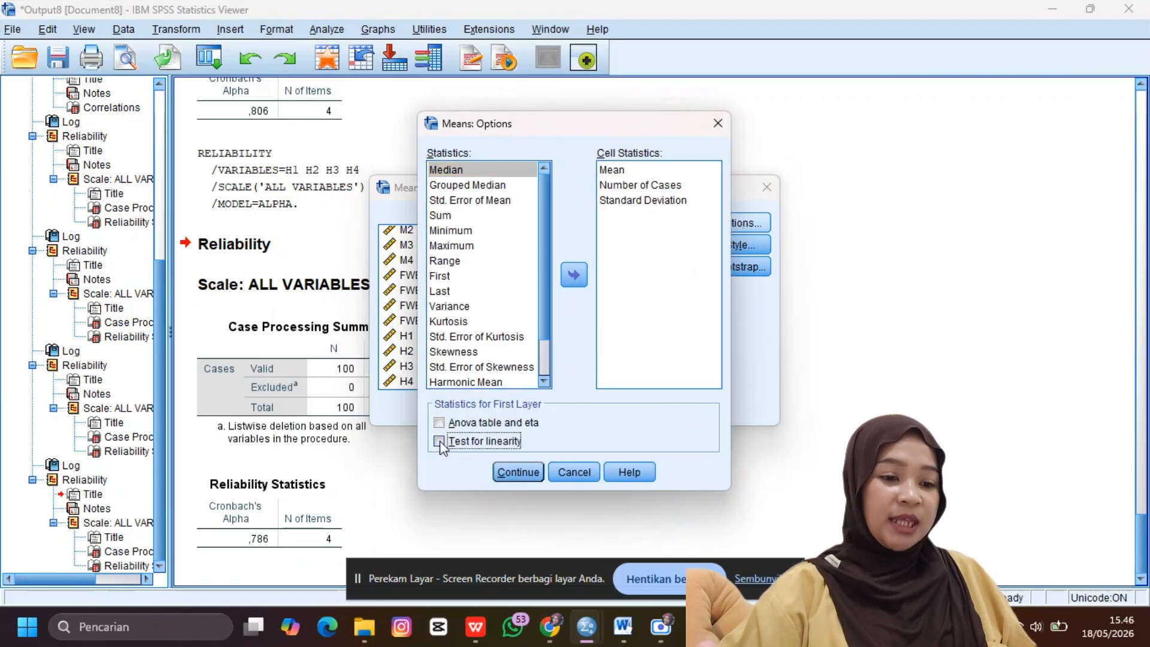
pyautogui.click(529, 467)
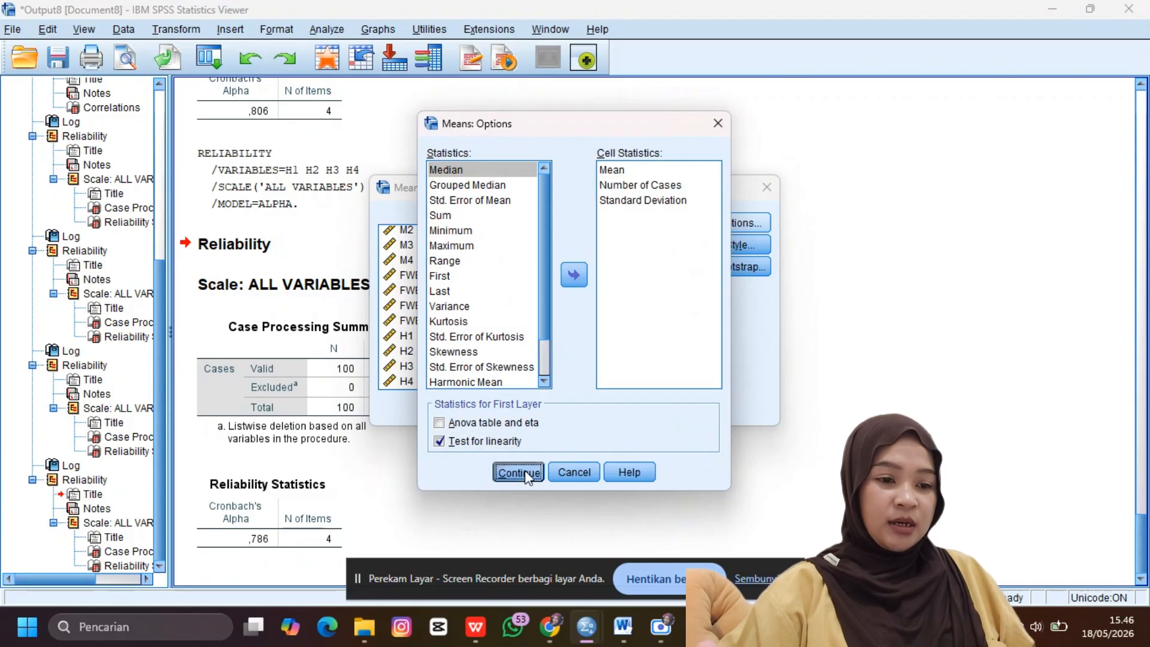
pyautogui.click(481, 407)
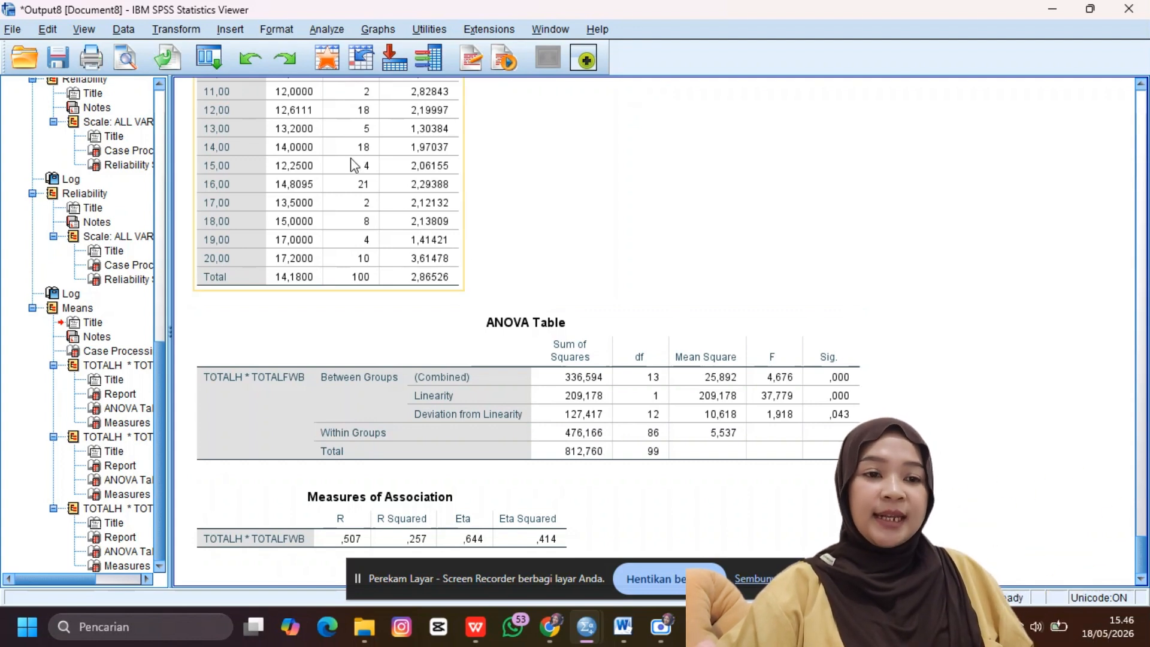
# Step: Set up a linear regression with TOTALH as the dependent variable and TOTALFL, TOTALM and TOTALFWB as the independent variables
pyautogui.click(326, 28)
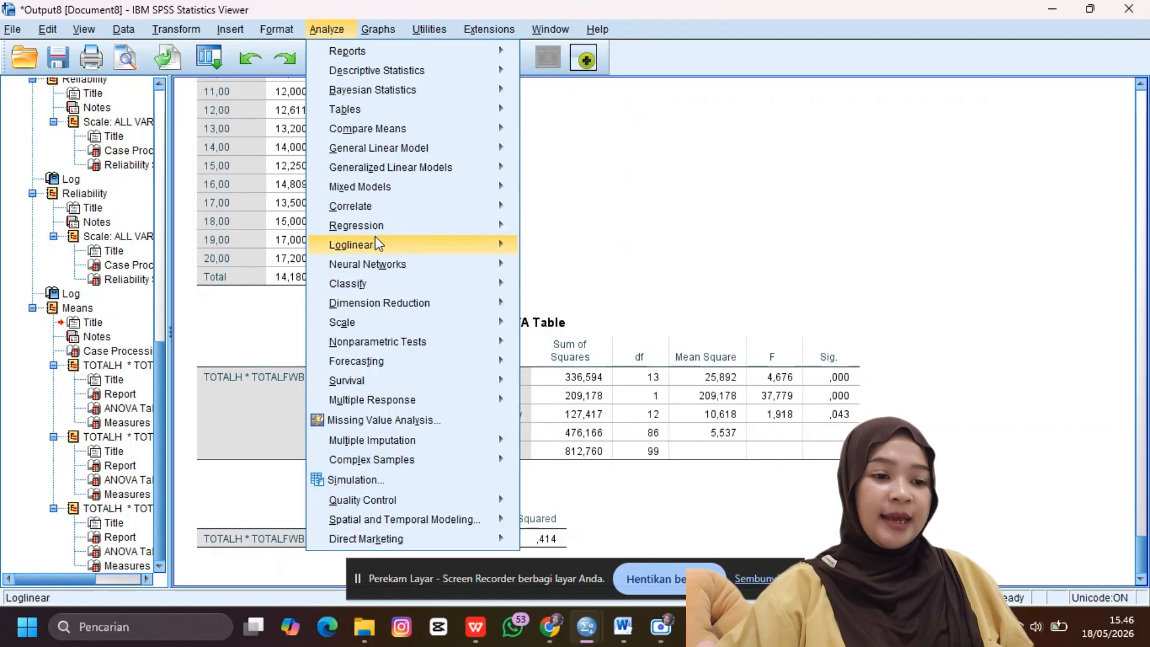
pyautogui.moveTo(451, 233)
pyautogui.click(558, 250)
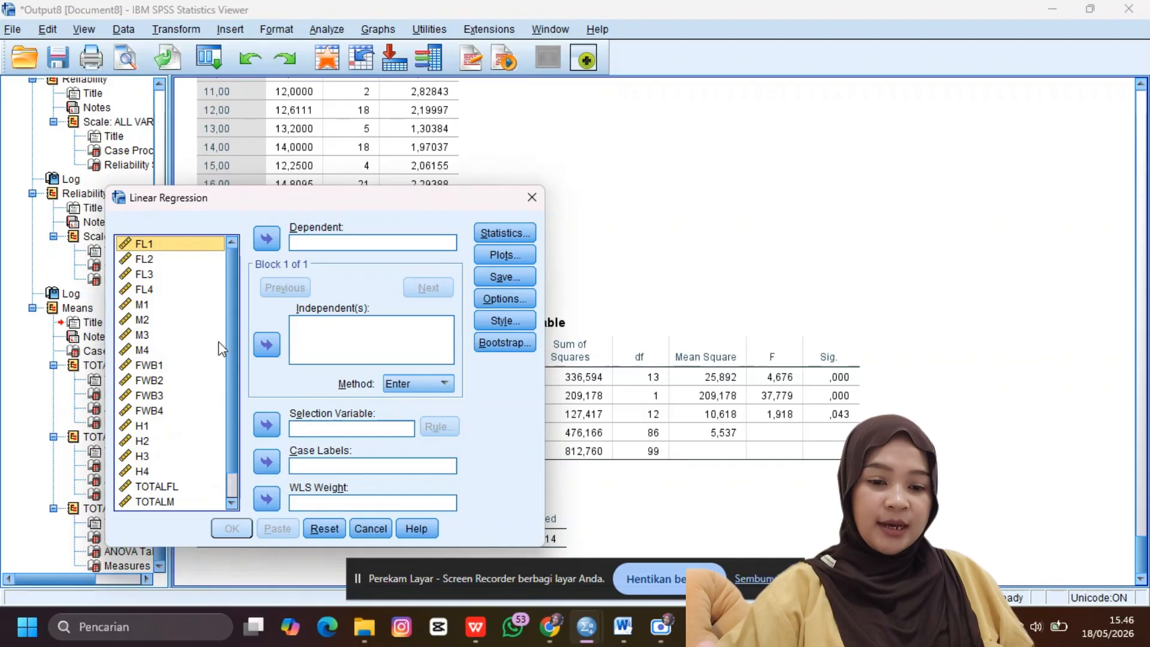
pyautogui.scroll(-1, 173, 408)
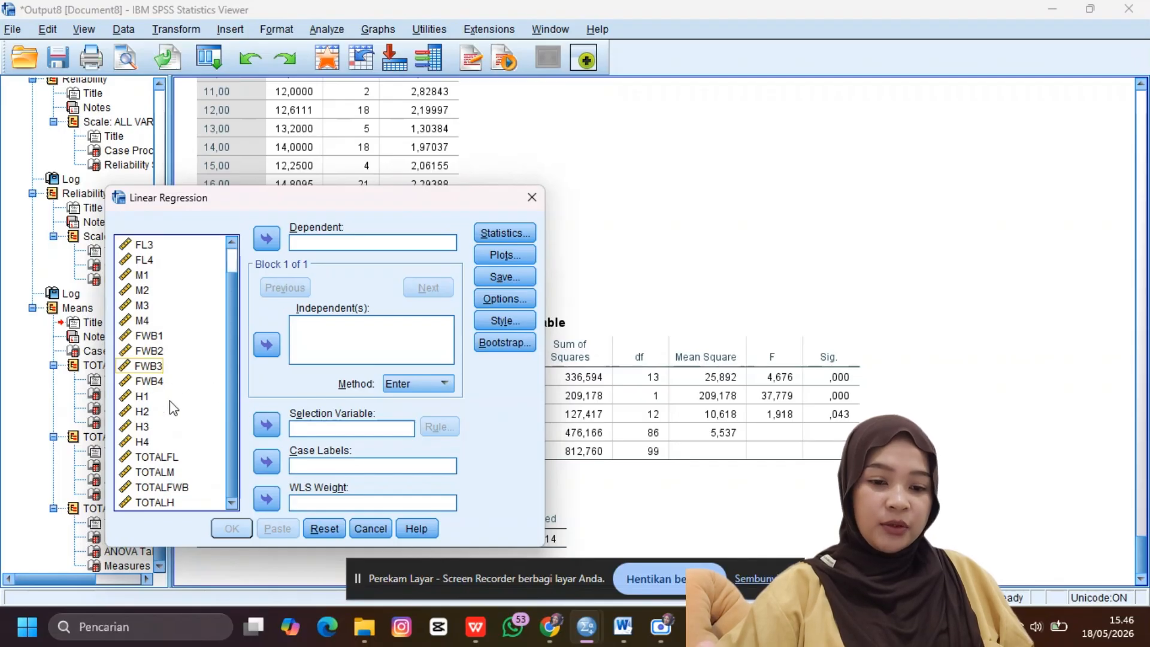
pyautogui.click(161, 503)
pyautogui.click(267, 238)
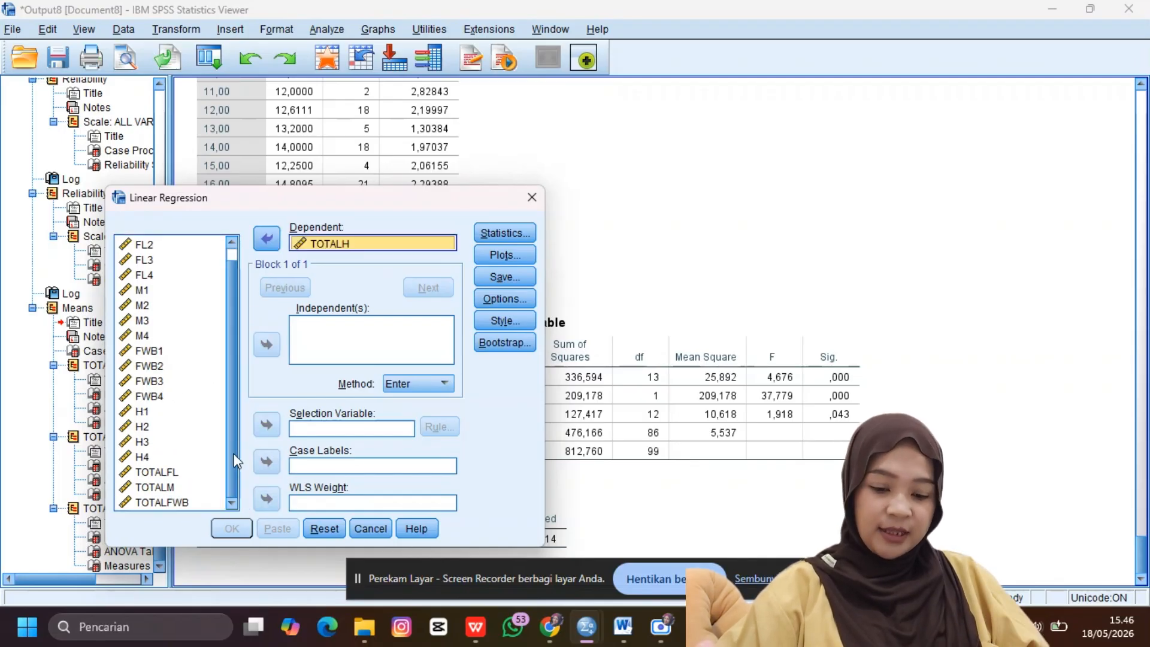
pyautogui.click(157, 473)
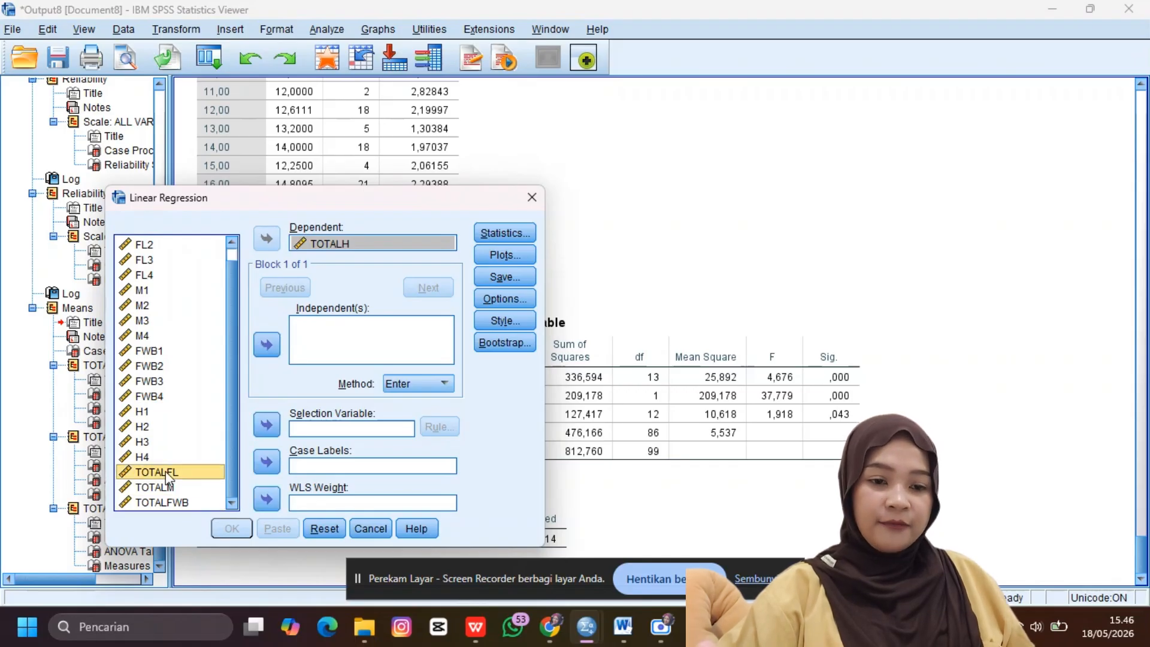
pyautogui.hotkey('shift', 'Down')
pyautogui.hotkey('shift', 'Down')
pyautogui.click(267, 345)
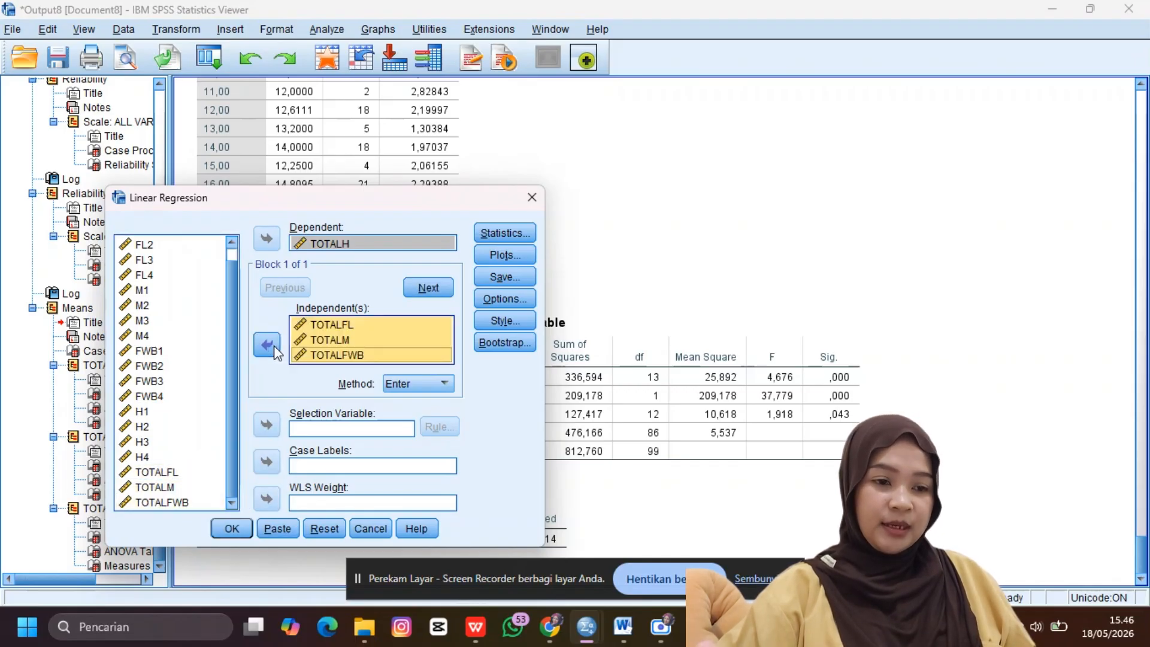
# Step: Choose to save the unstandardized residuals and run the linear regression
pyautogui.click(505, 236)
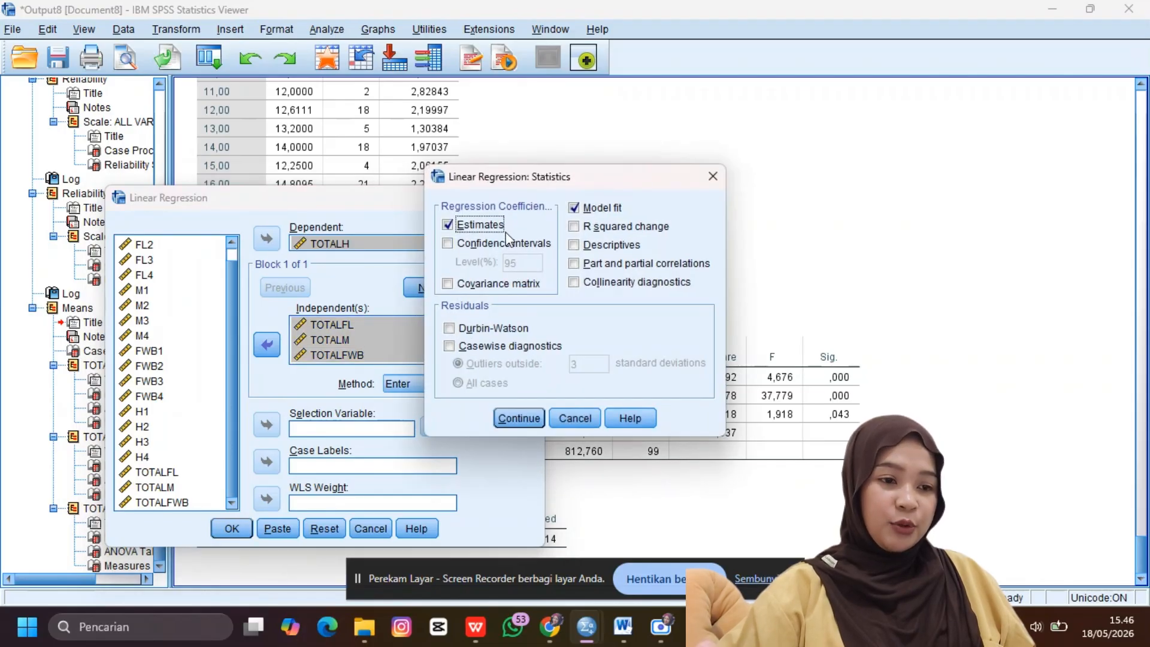
pyautogui.click(714, 178)
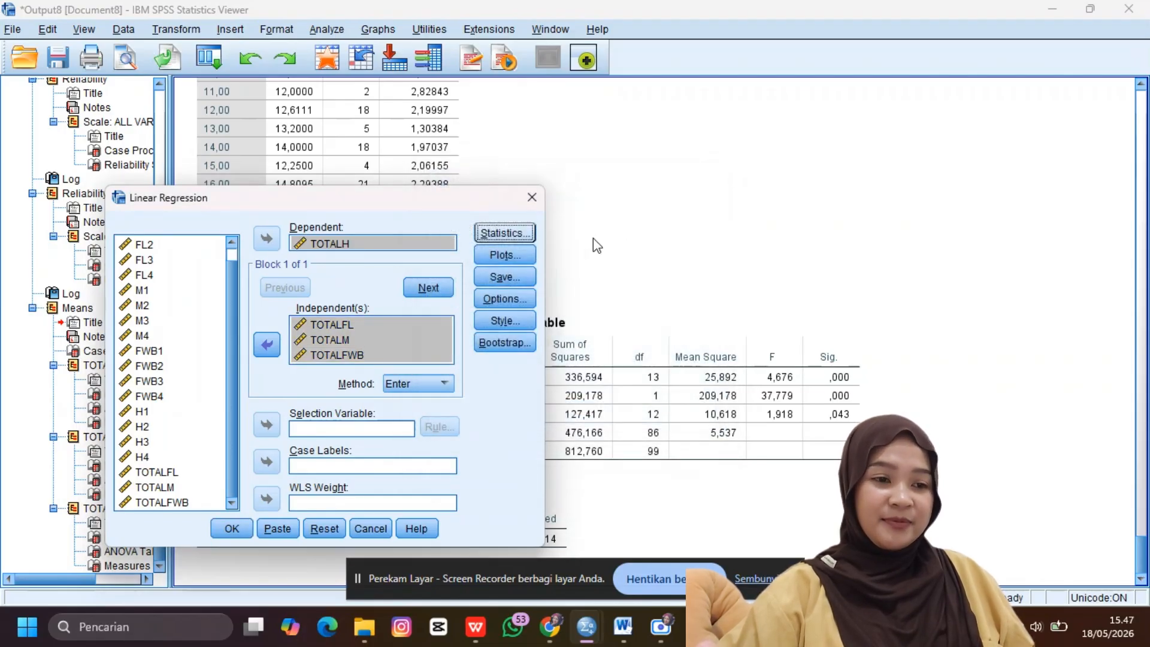
pyautogui.click(505, 277)
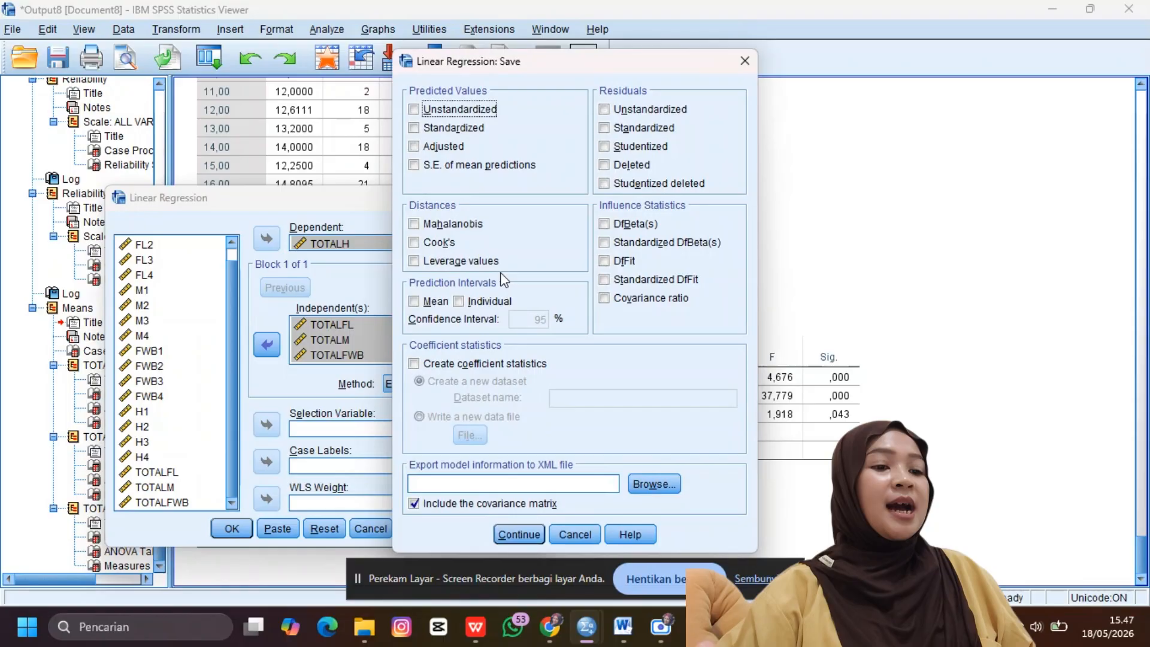
pyautogui.click(604, 111)
pyautogui.click(517, 528)
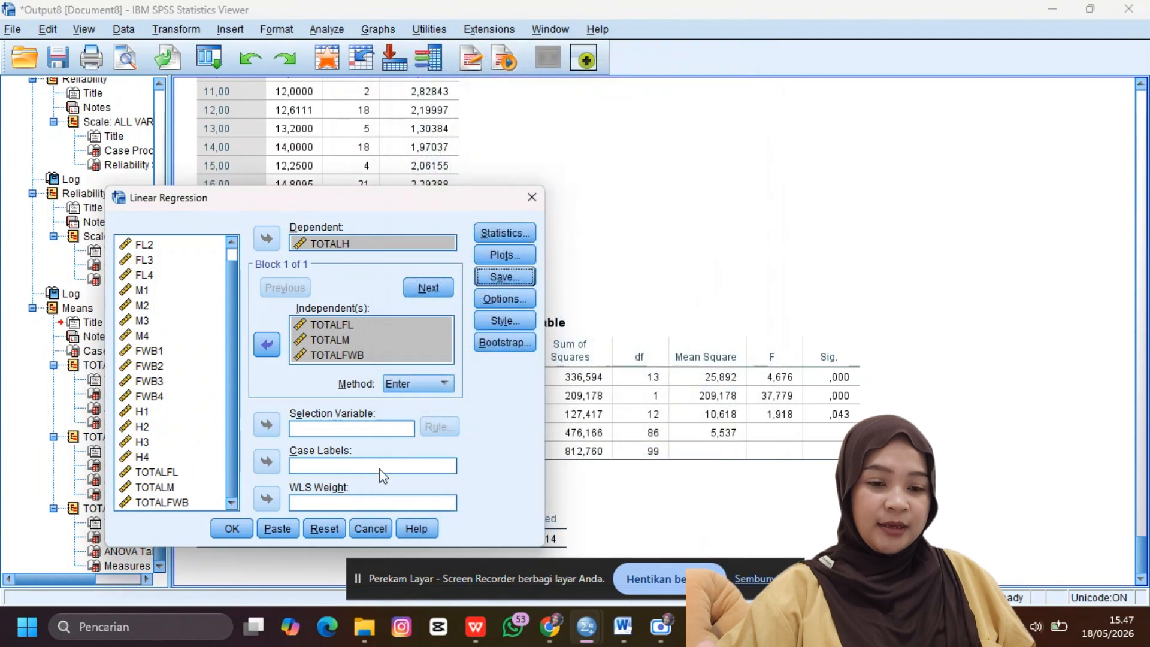
pyautogui.click(231, 528)
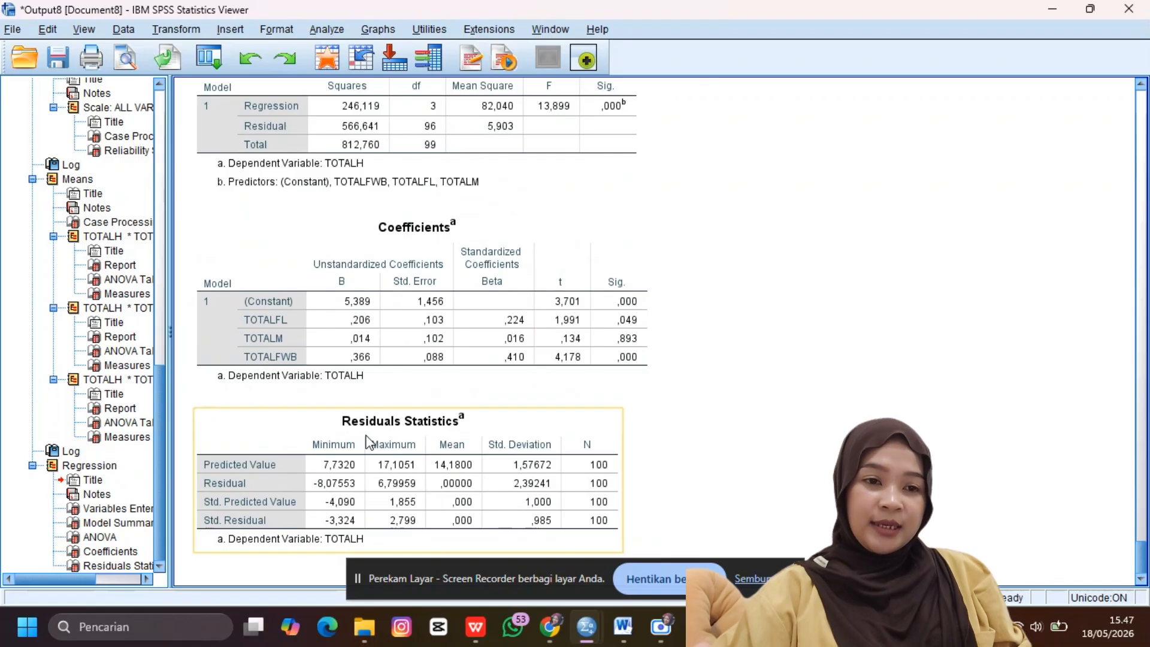
# Step: Run a legacy one-sample Kolmogorov-Smirnov test for a normal distribution on the unstandardized residual
pyautogui.click(326, 32)
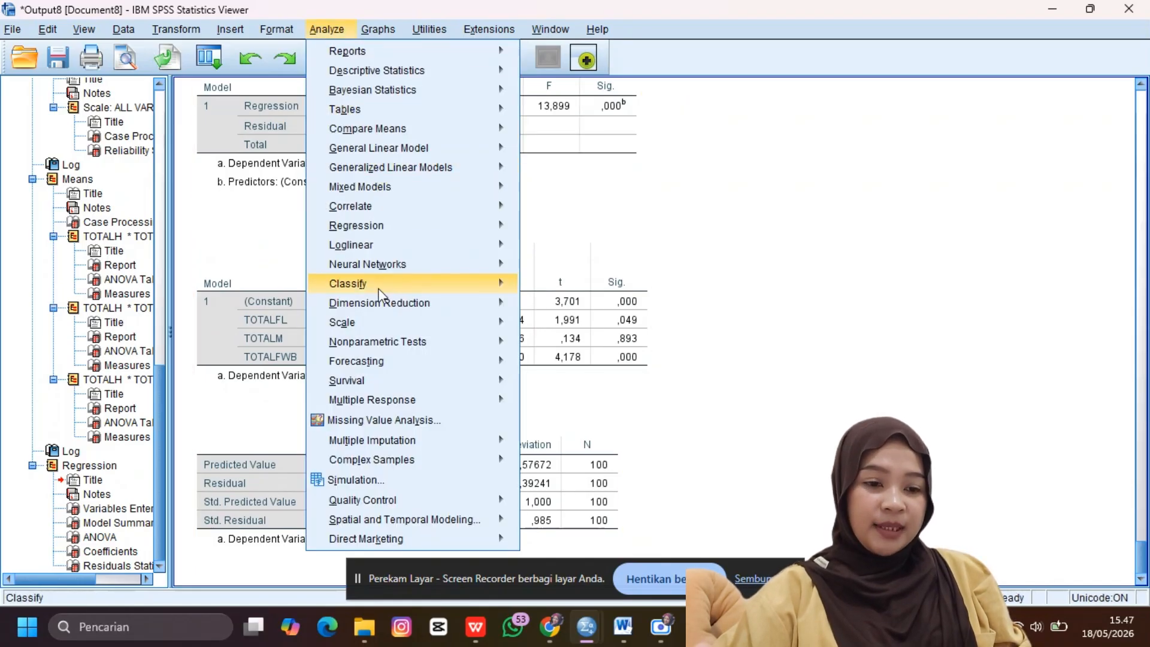
pyautogui.moveTo(386, 341)
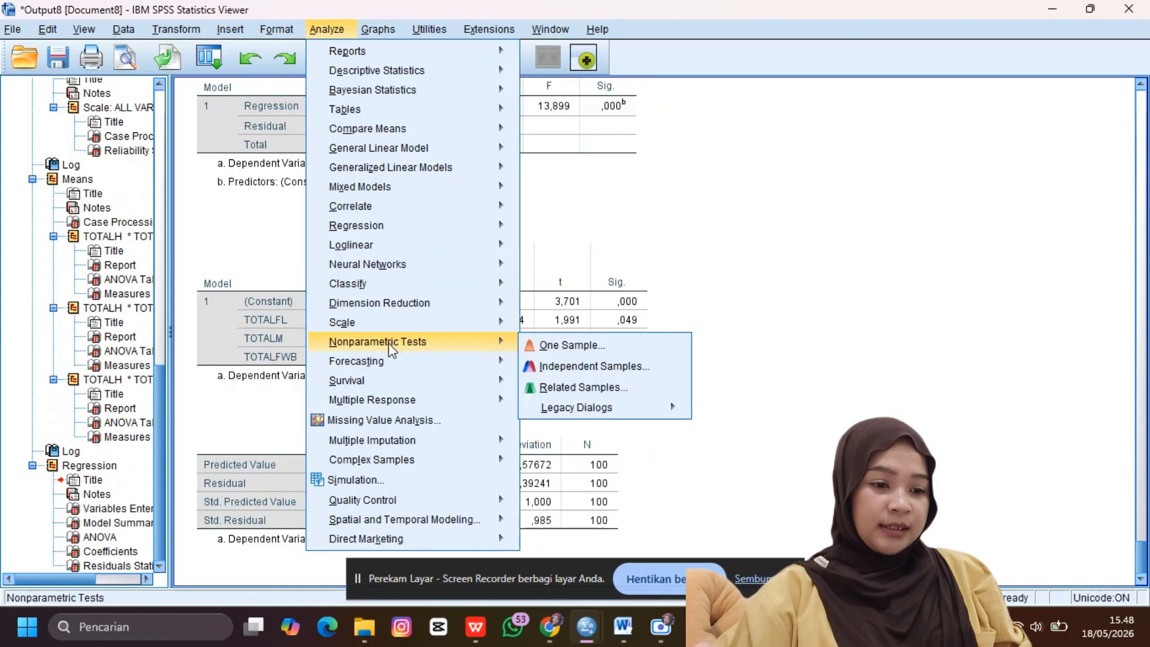
pyautogui.moveTo(591, 412)
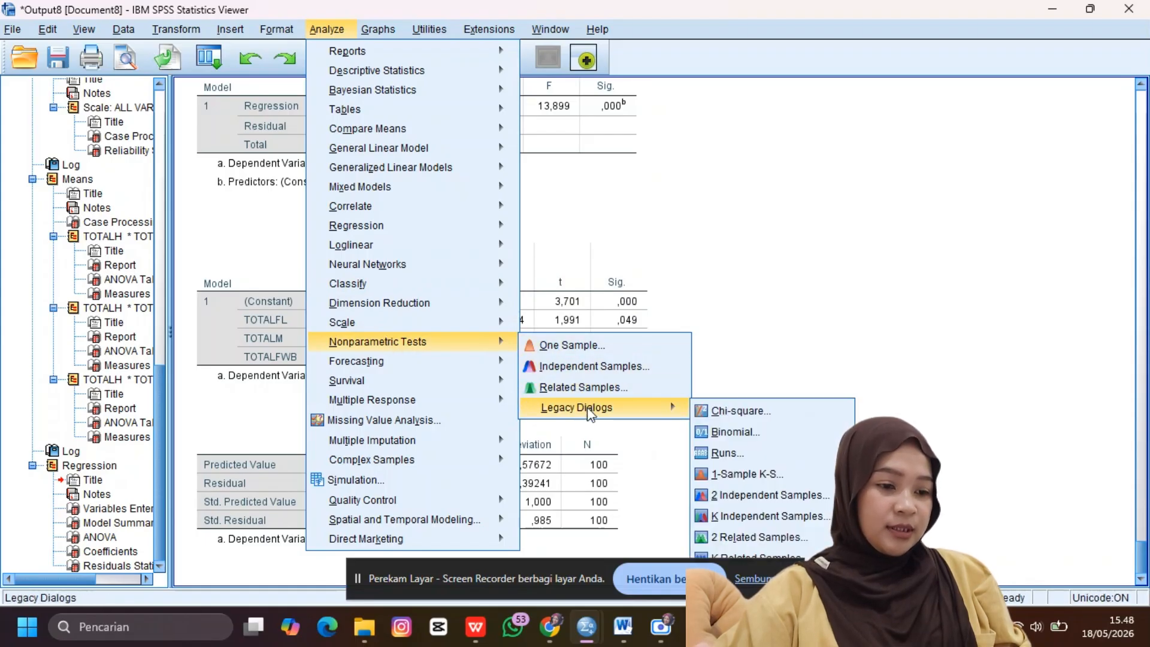
pyautogui.click(748, 475)
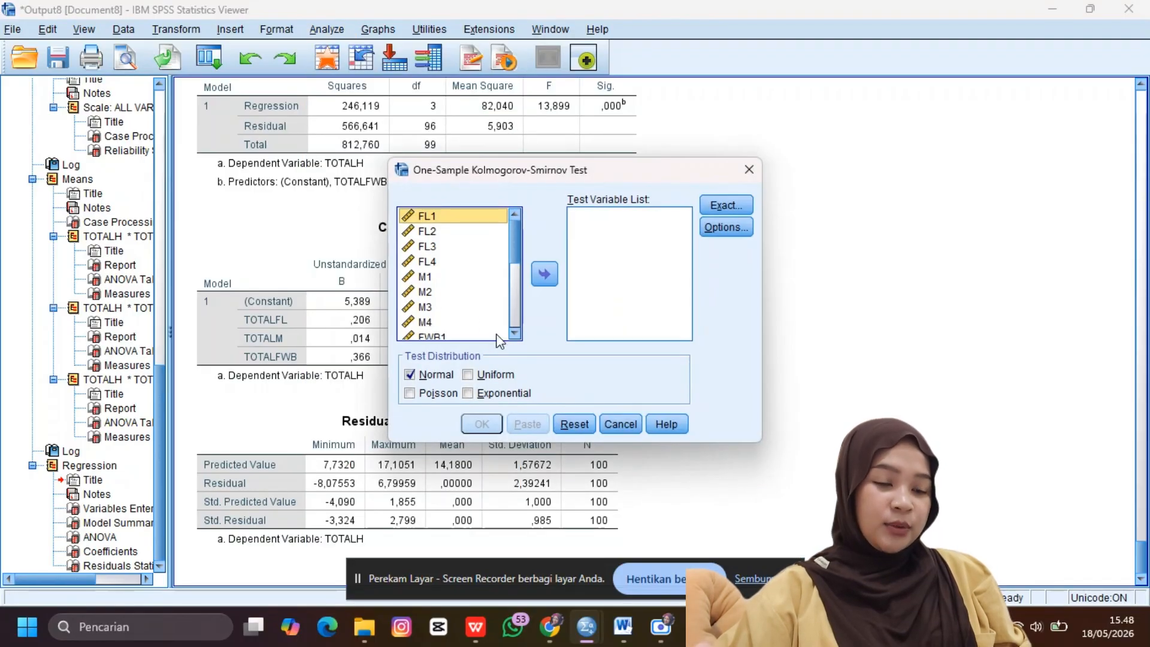
pyautogui.scroll(-5, 458, 299)
pyautogui.click(463, 332)
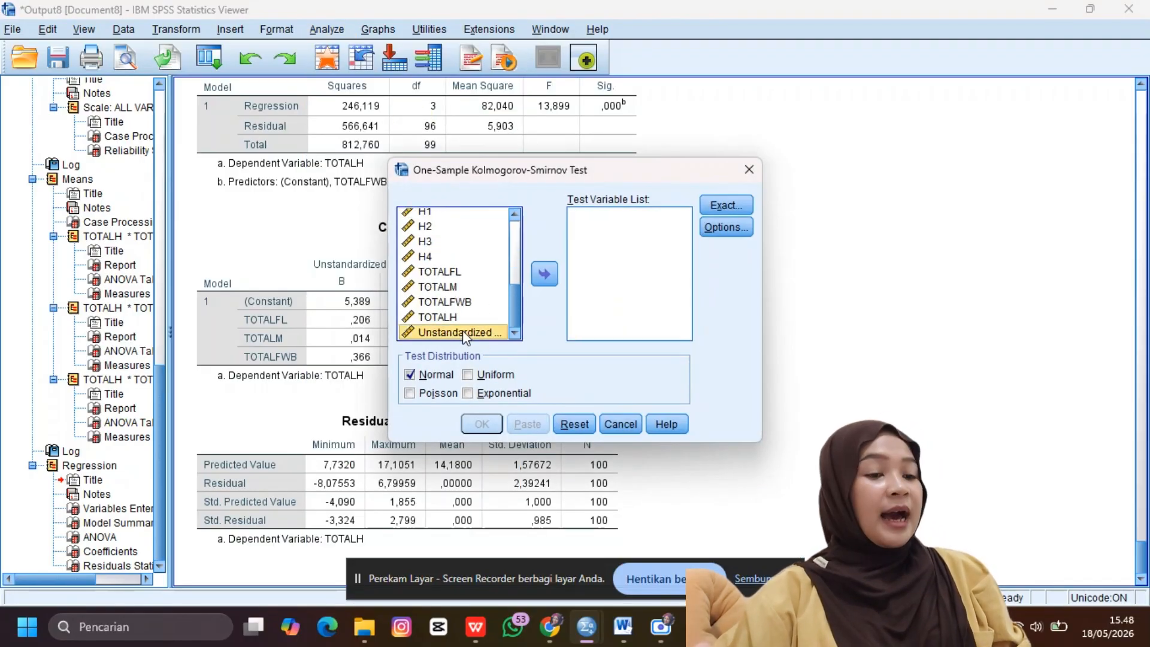
pyautogui.click(545, 274)
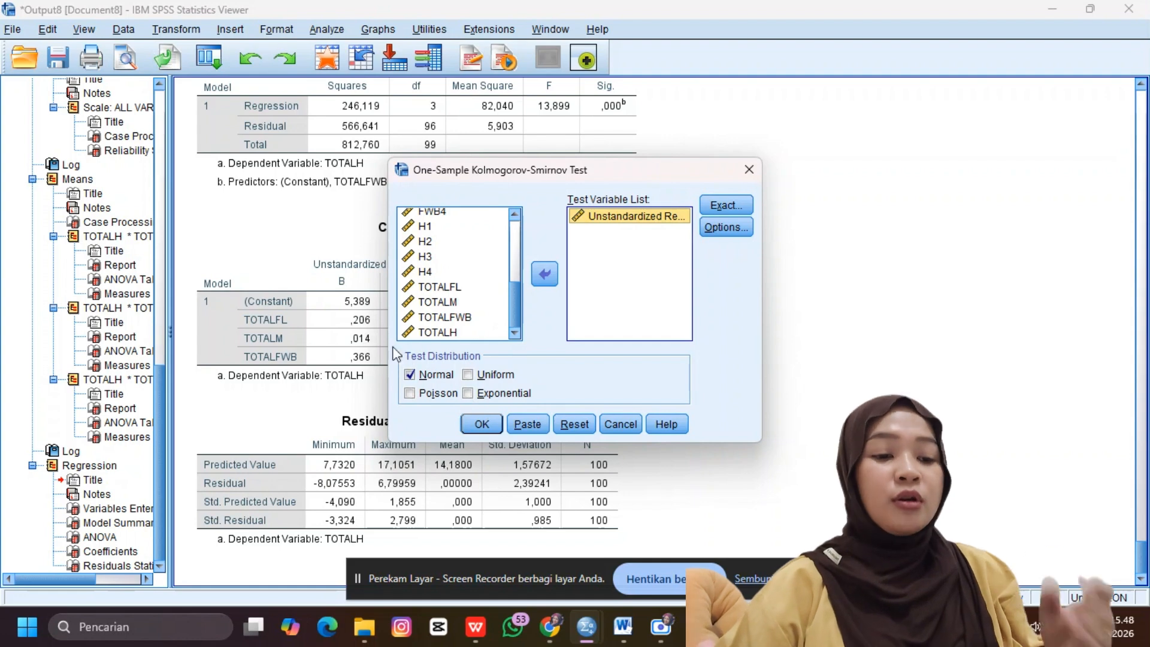
pyautogui.click(481, 423)
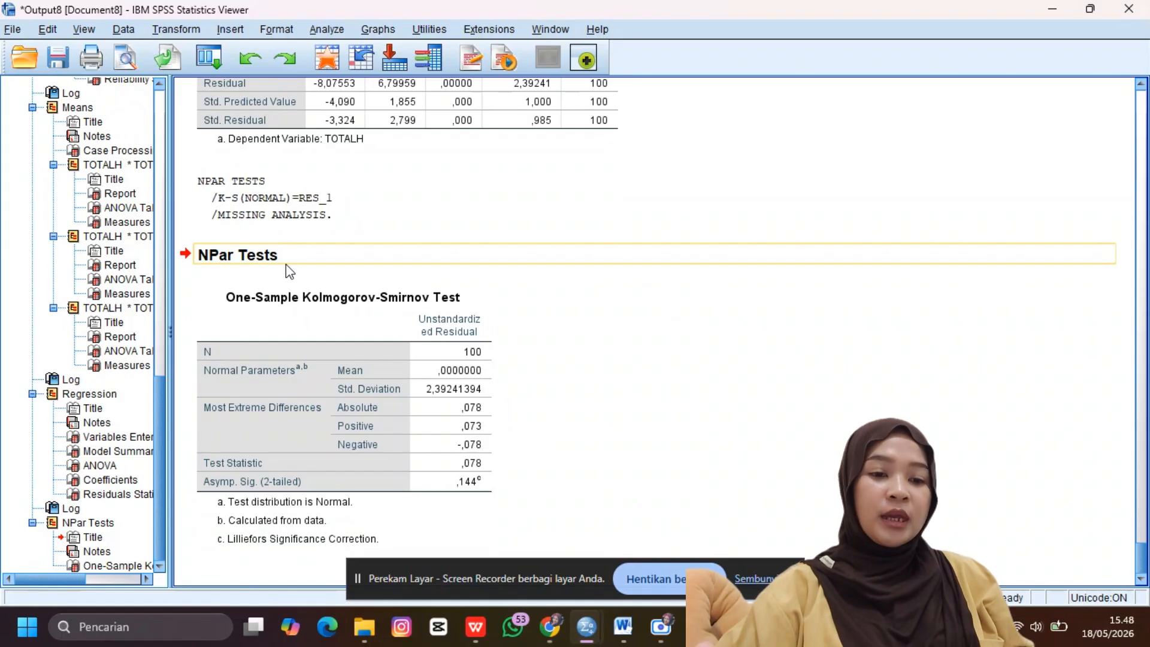
# Step: Rerun the linear regression of TOTALH on TOTALFL, TOTALM and TOTALFWB, keeping the option to save unstandardized residuals
pyautogui.click(274, 324)
pyautogui.click(270, 200)
pyautogui.click(247, 88)
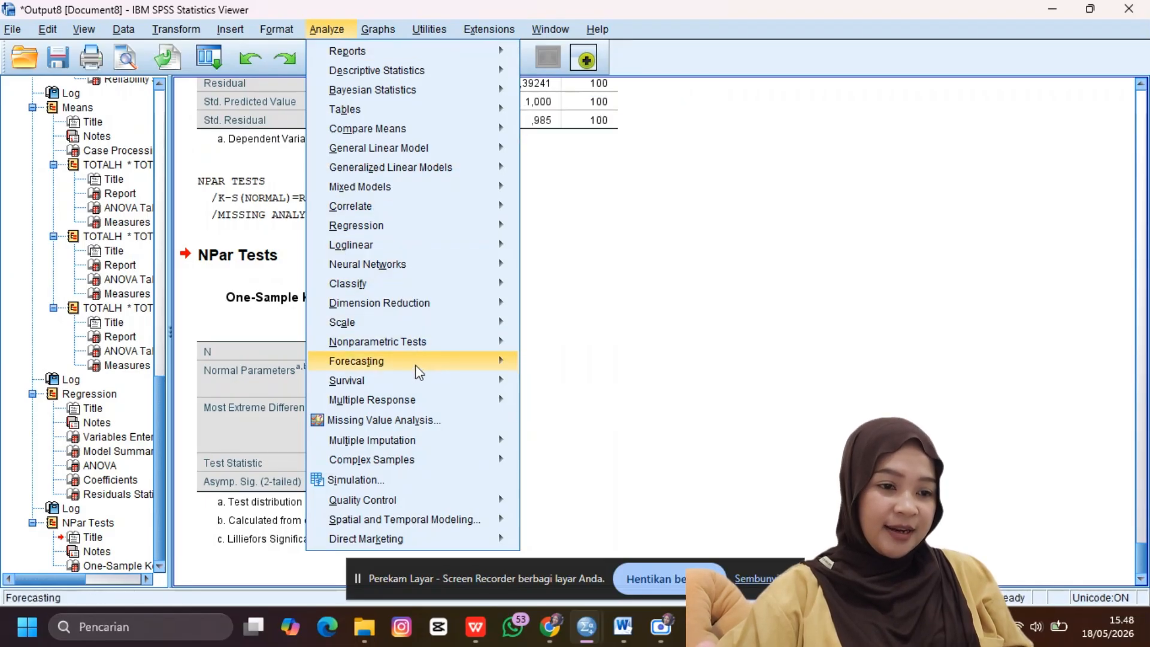
pyautogui.moveTo(422, 228)
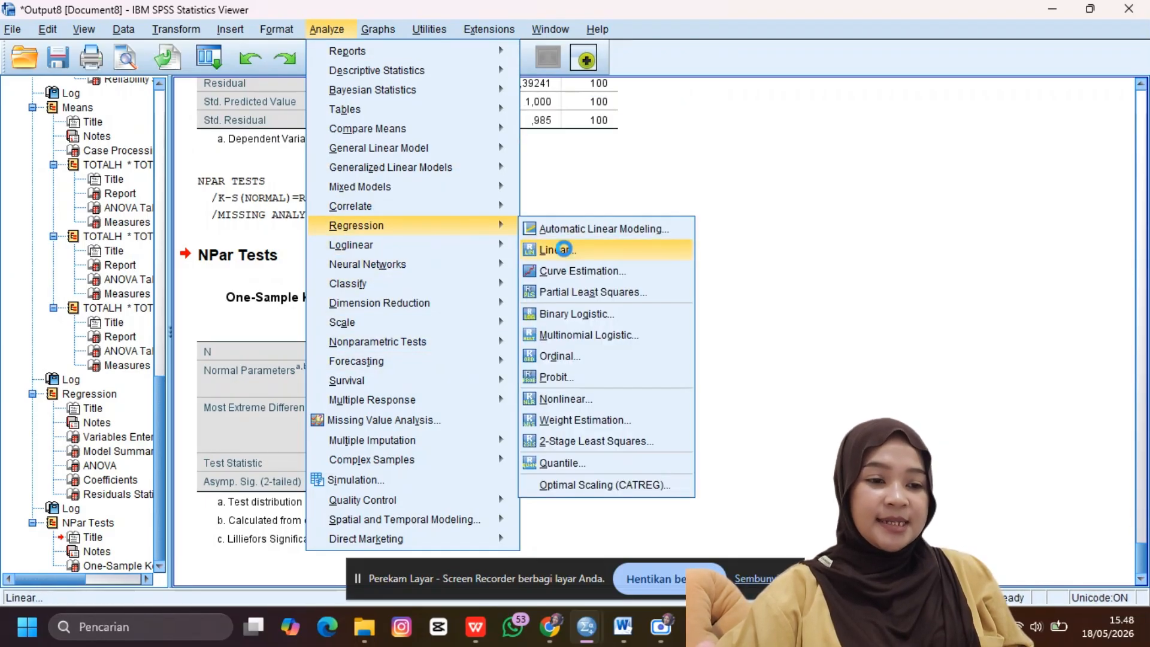
pyautogui.click(563, 249)
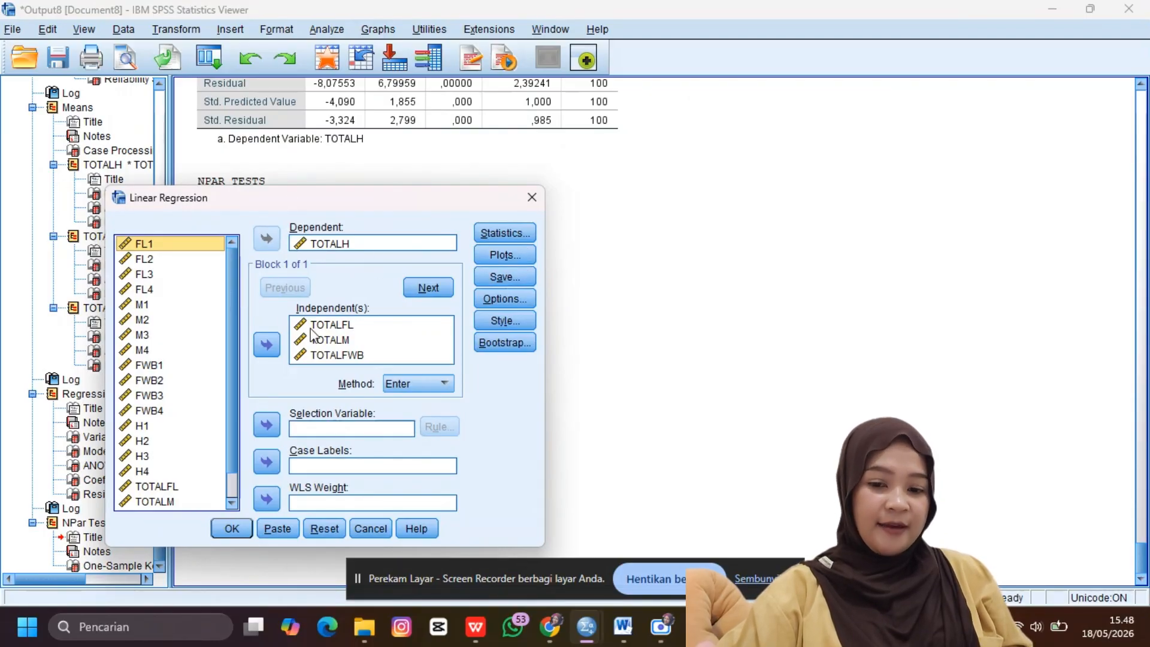
pyautogui.click(494, 278)
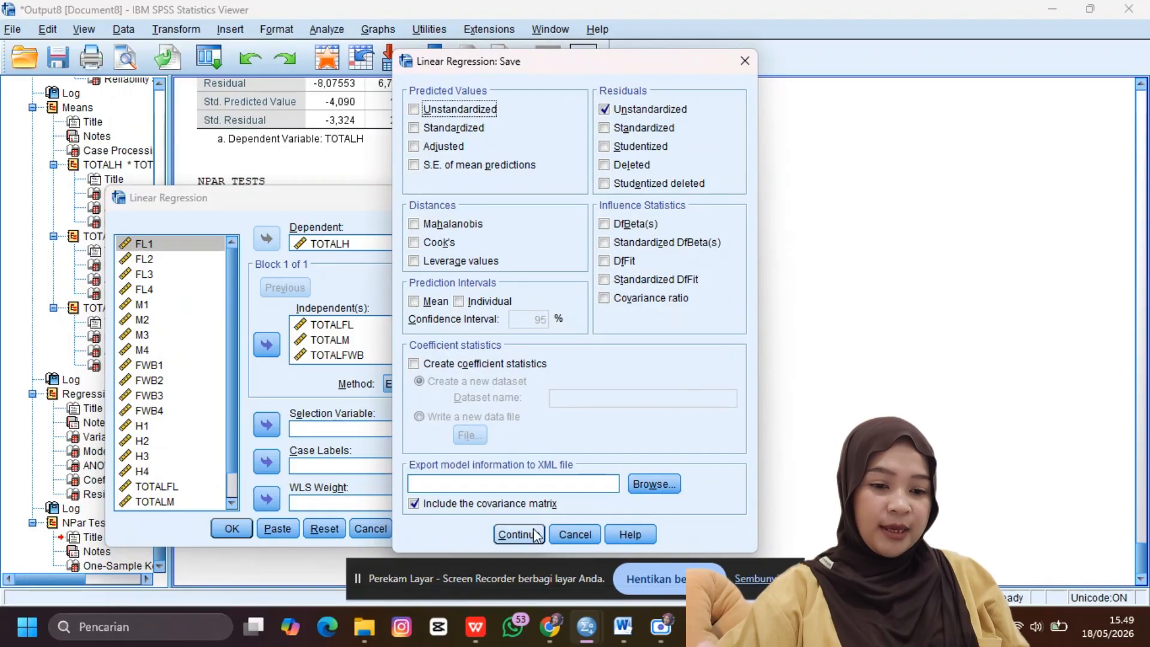
pyautogui.click(518, 534)
pyautogui.click(232, 529)
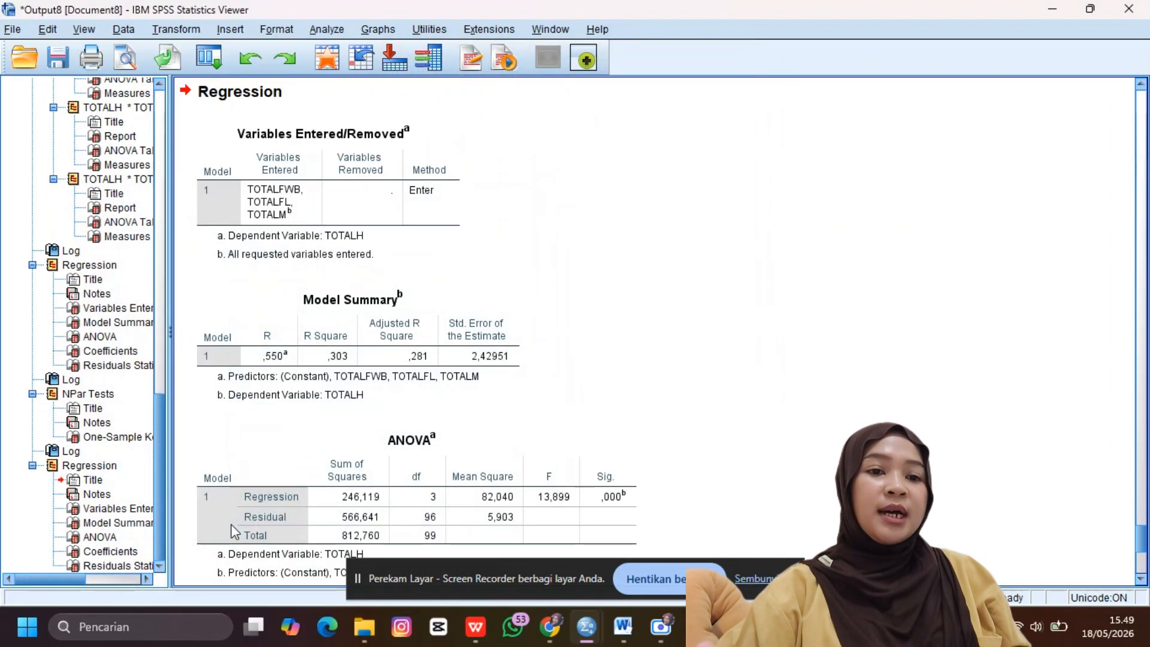
# Step: Start a Compute Variable transformation and name the target variable Abs_RES
pyautogui.click(183, 27)
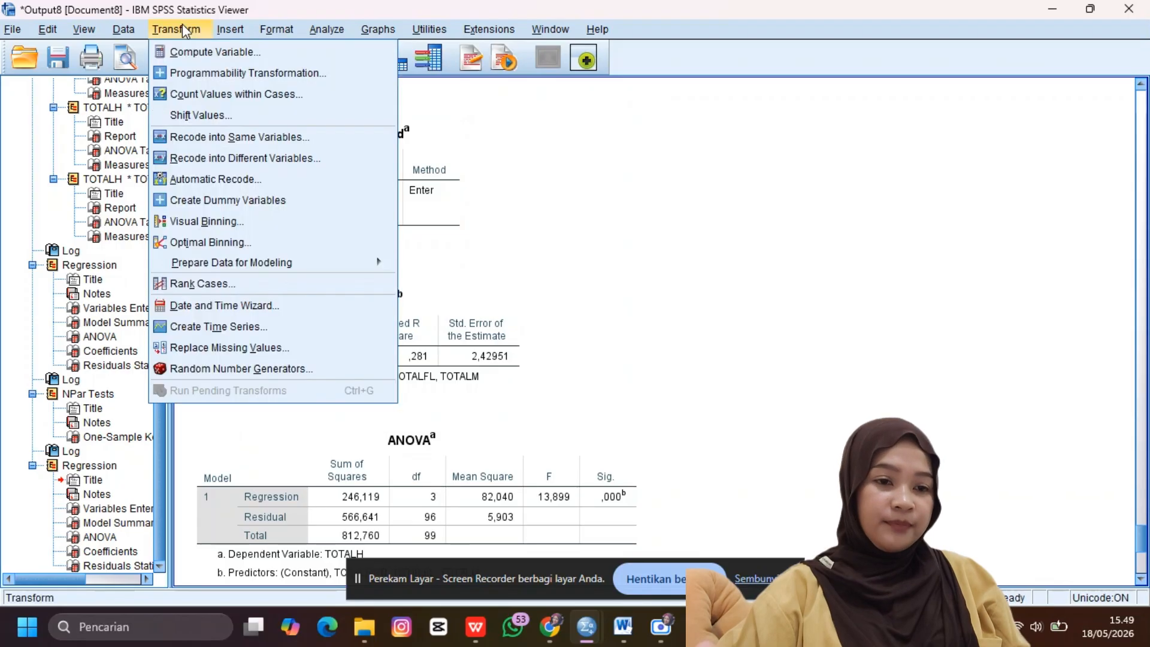
pyautogui.click(204, 52)
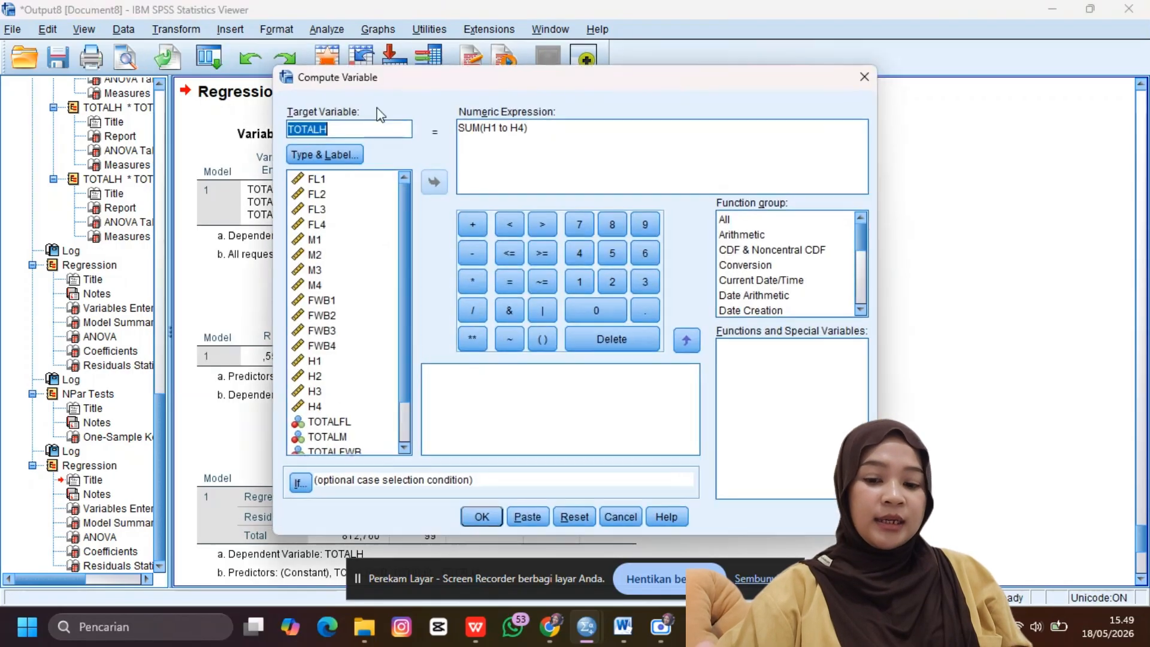
pyautogui.click(355, 131)
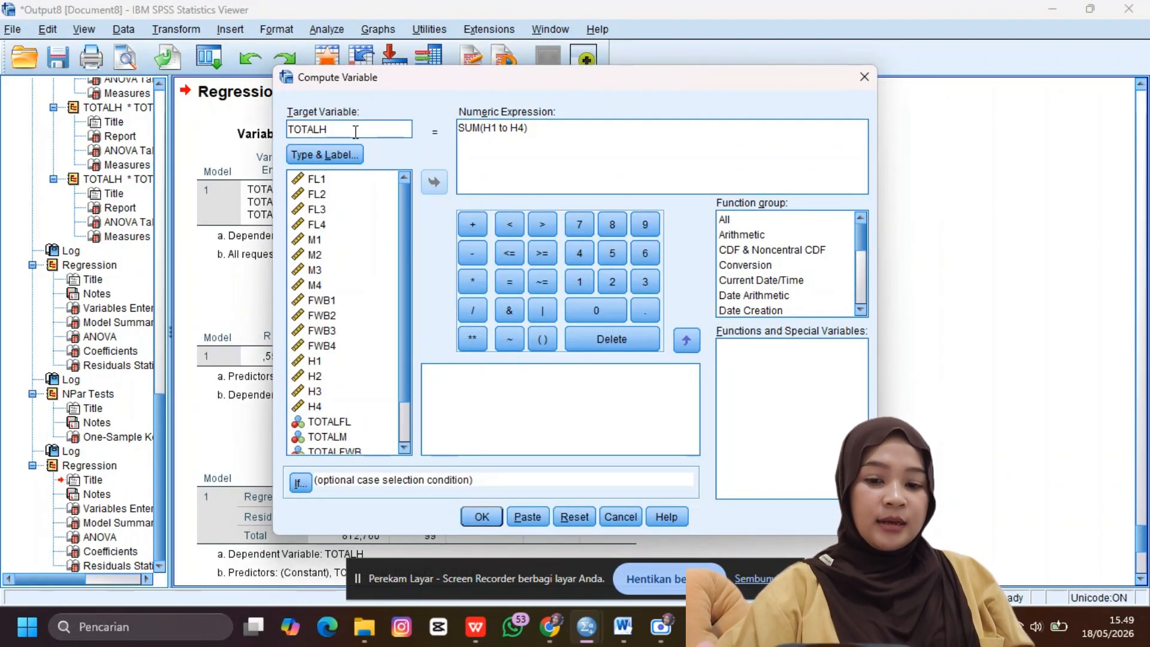
pyautogui.press('BackSpace')
pyautogui.press('BackSpace')
pyautogui.press('BackSpace')
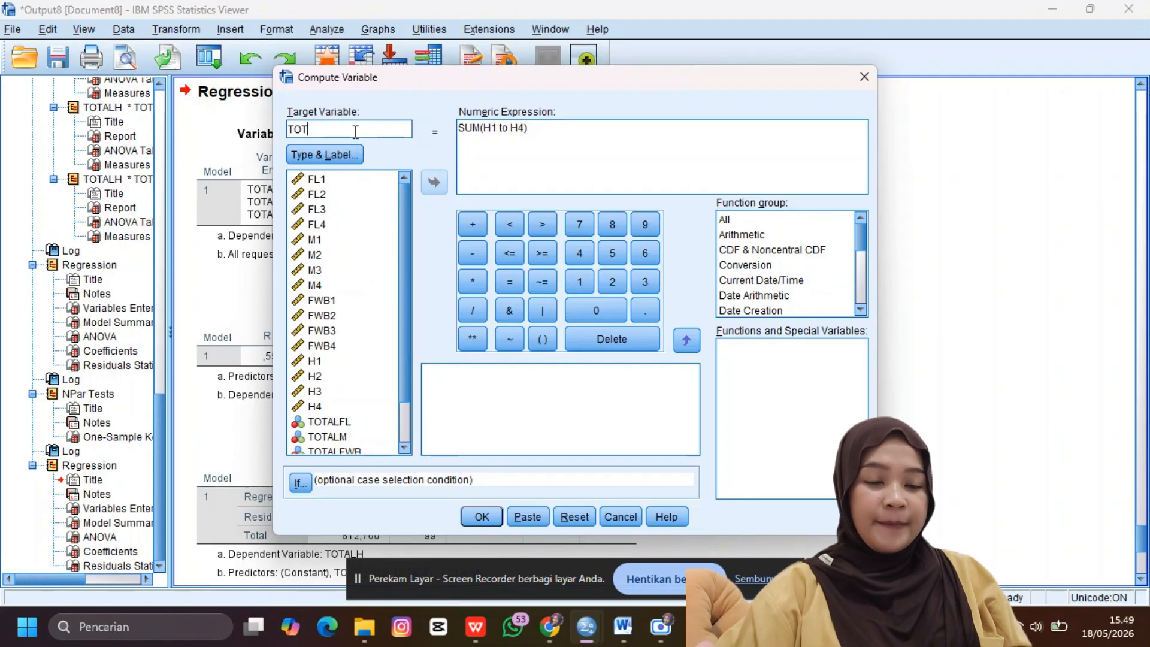
pyautogui.press('BackSpace')
pyautogui.press('BackSpace')
pyautogui.press('BackSpace')
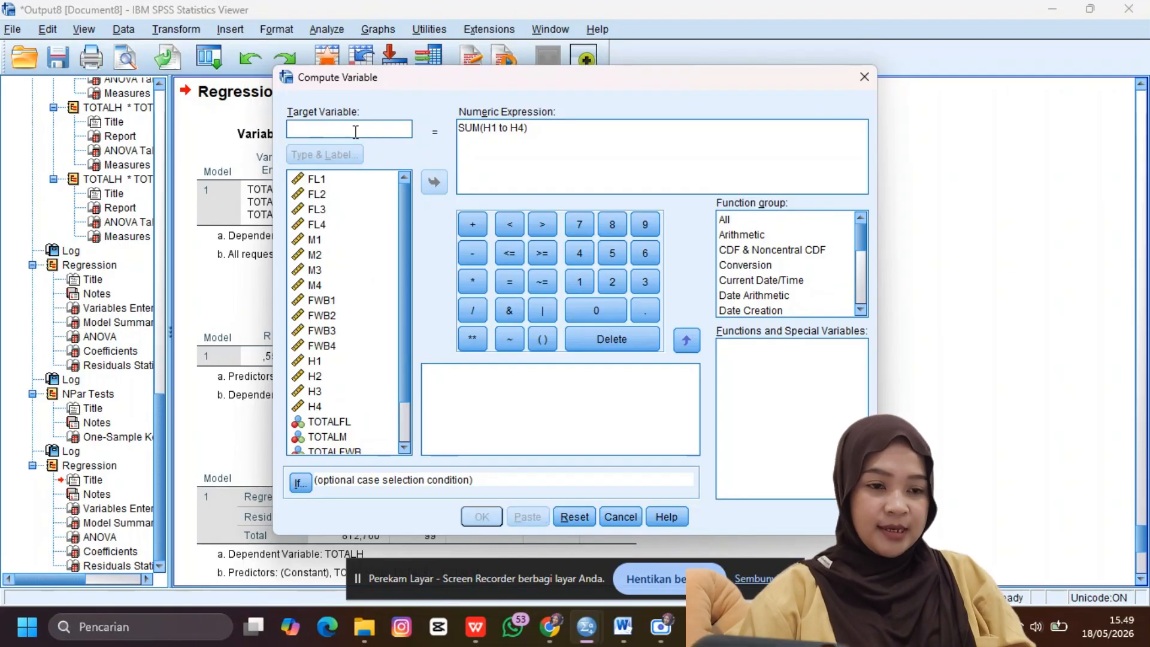
pyautogui.write('Abs')
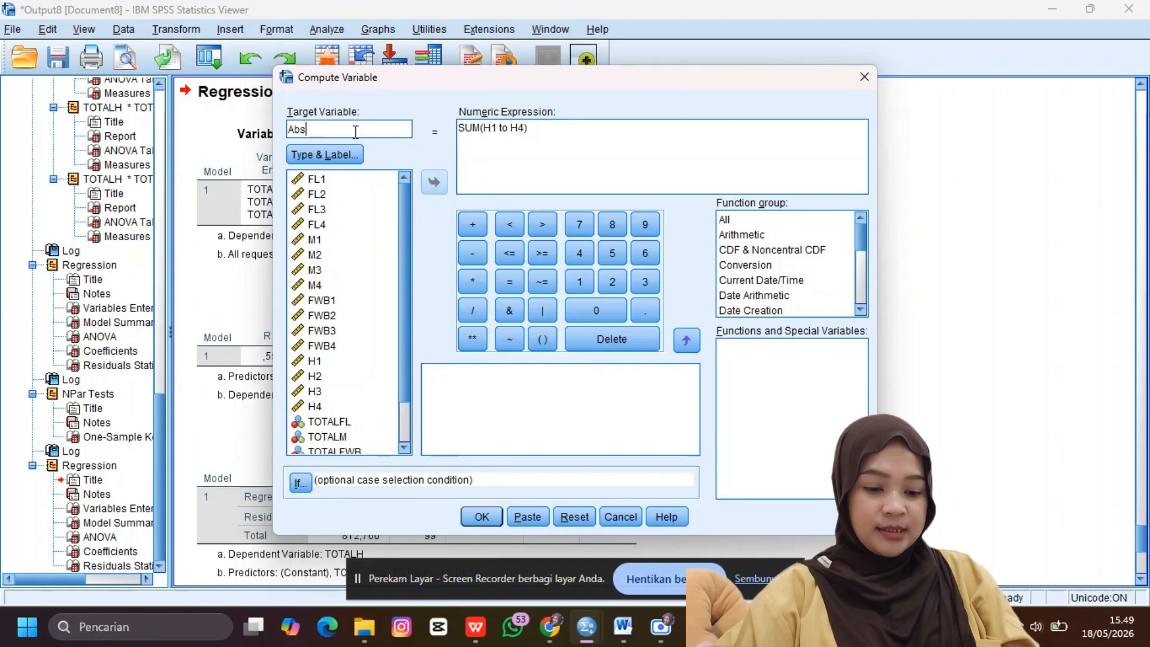
pyautogui.write('_RES')
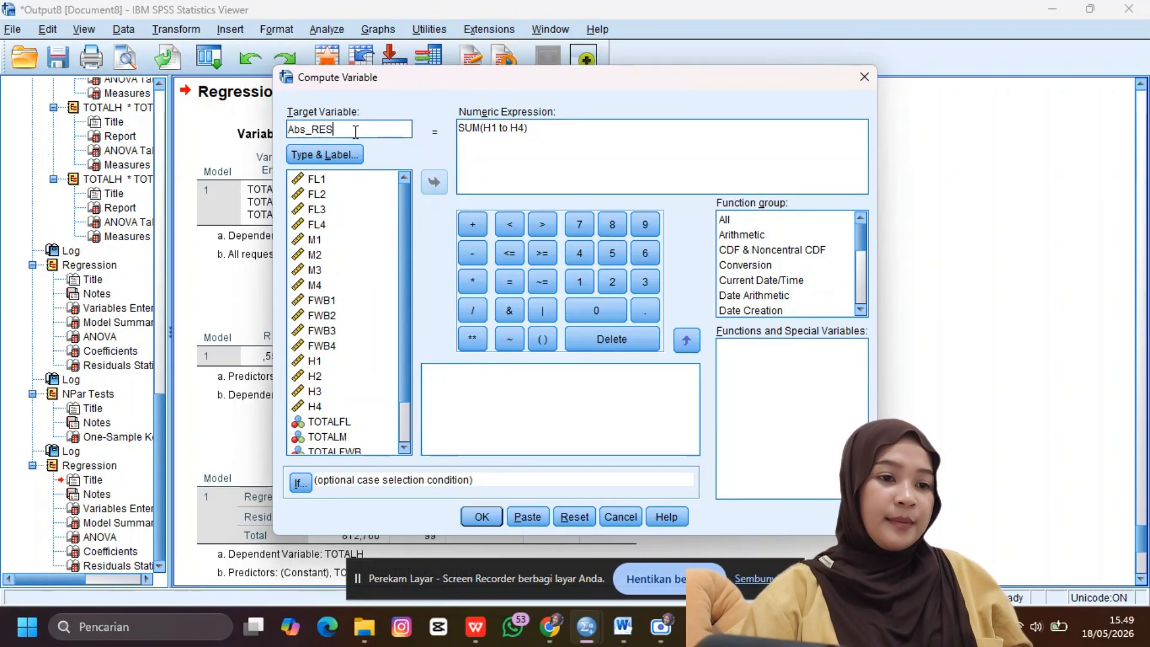
# Step: Replace the numeric expression with ABS(RES_1), using the first saved unstandardized residual
pyautogui.tripleClick(557, 130)
pyautogui.press('BackSpace')
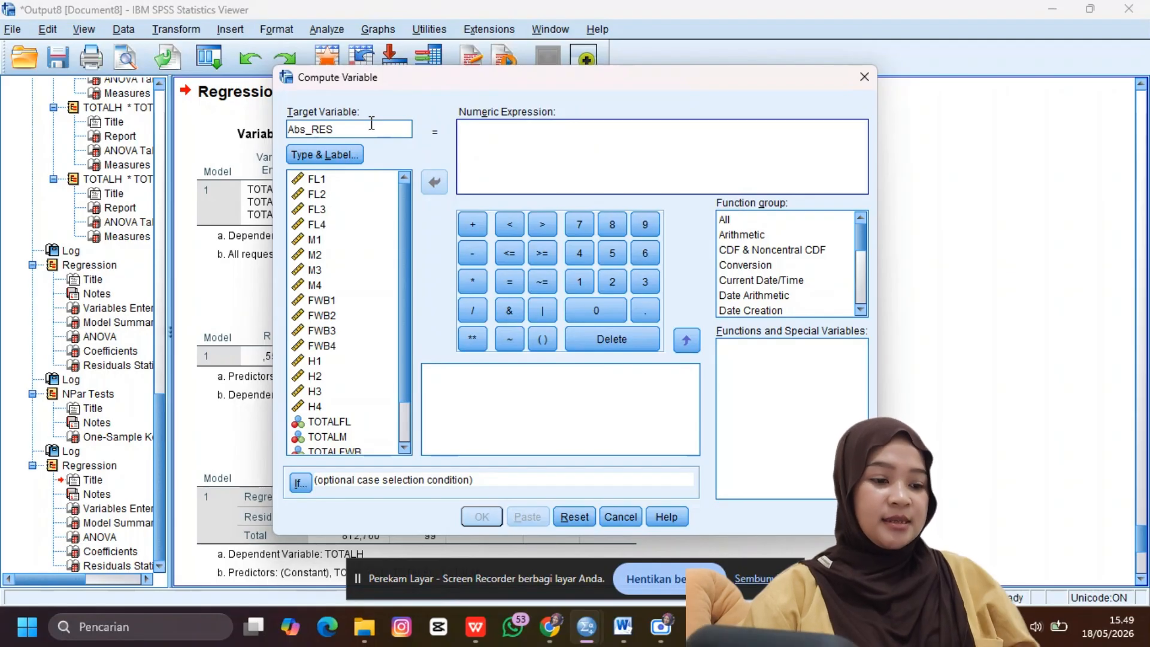
pyautogui.write('ABS(')
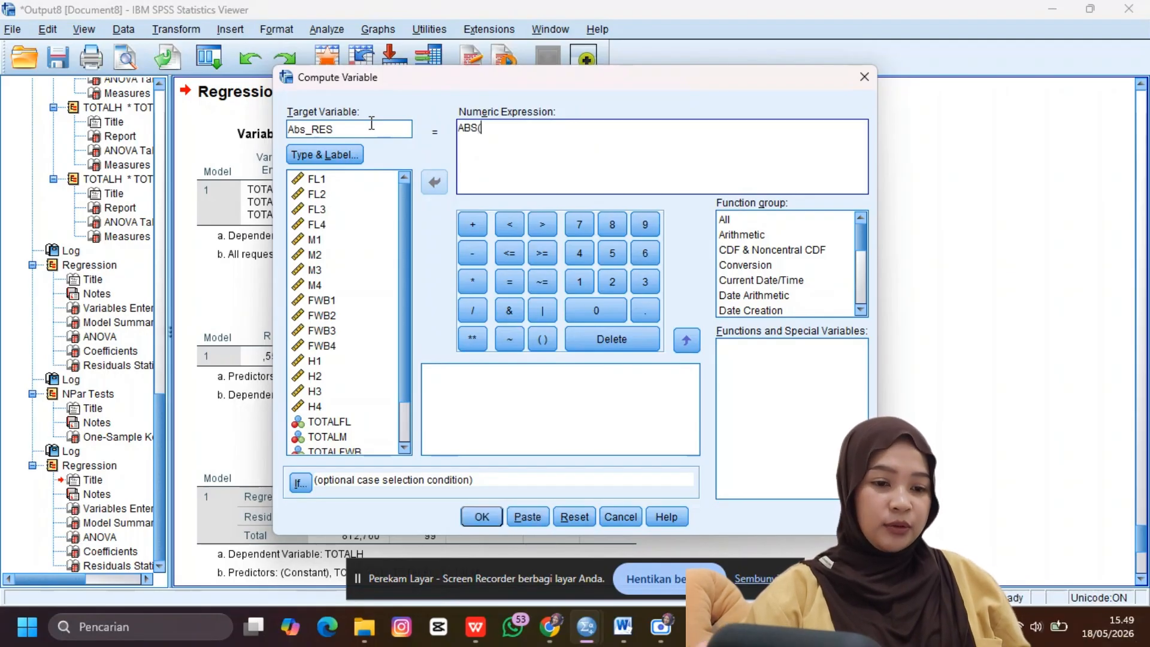
pyautogui.scroll(-1, 295, 281)
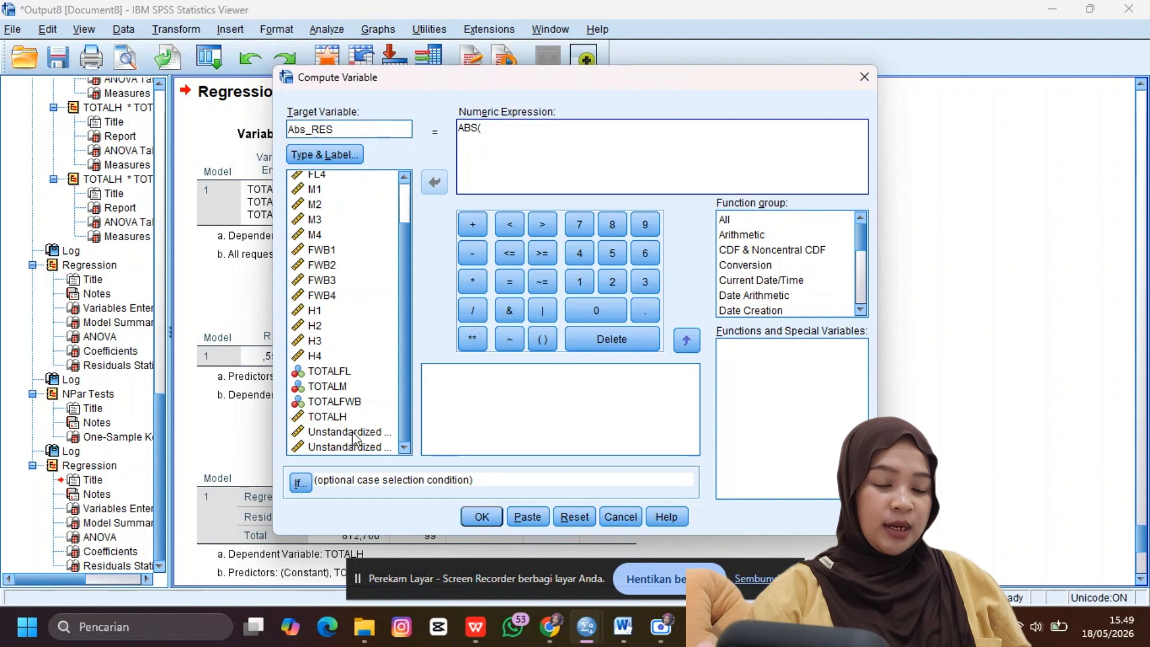
pyautogui.click(371, 434)
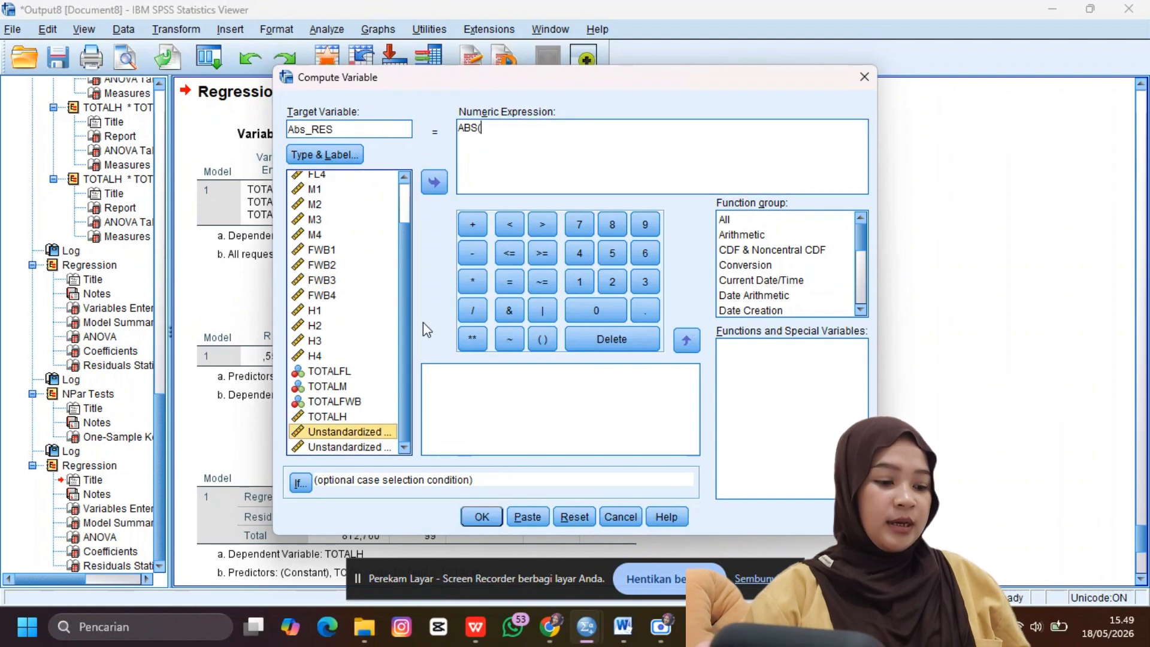
pyautogui.click(434, 182)
pyautogui.write(')')
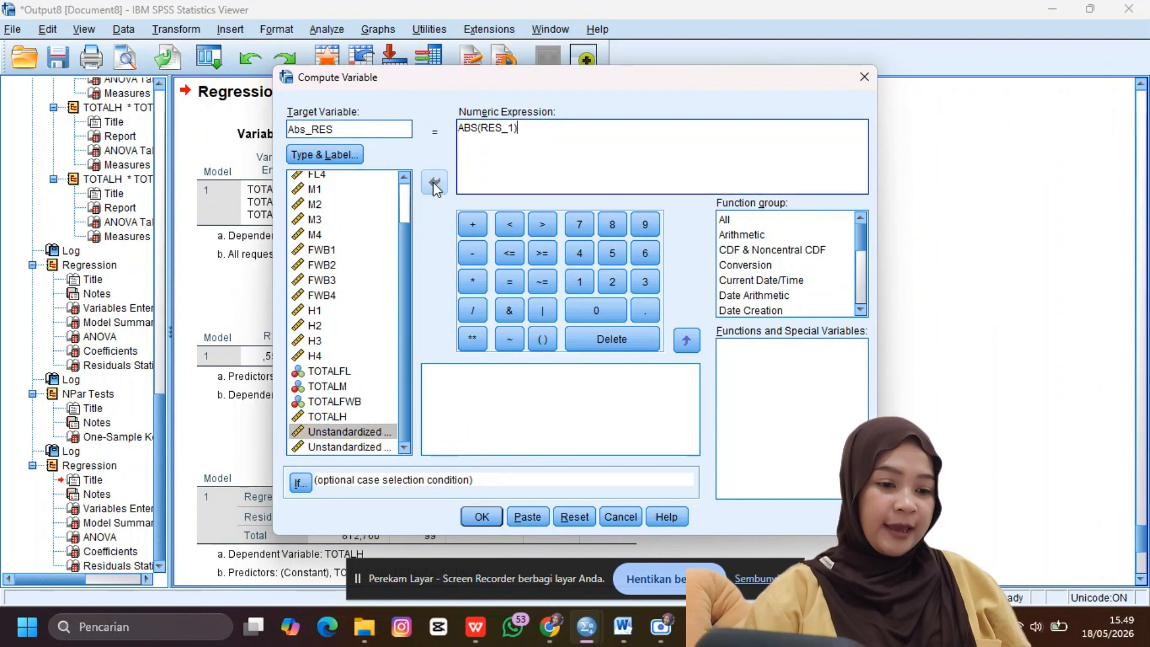
# Step: Execute the computation of the absolute residual variable Abs_RES
pyautogui.click(483, 517)
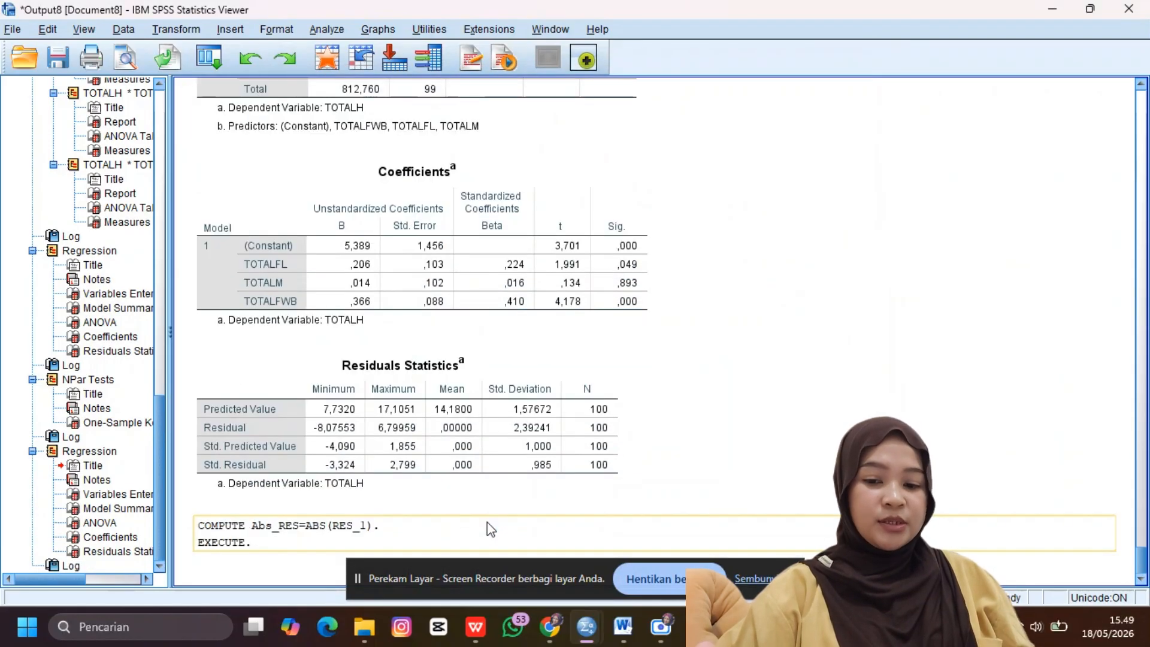
pyautogui.click(439, 492)
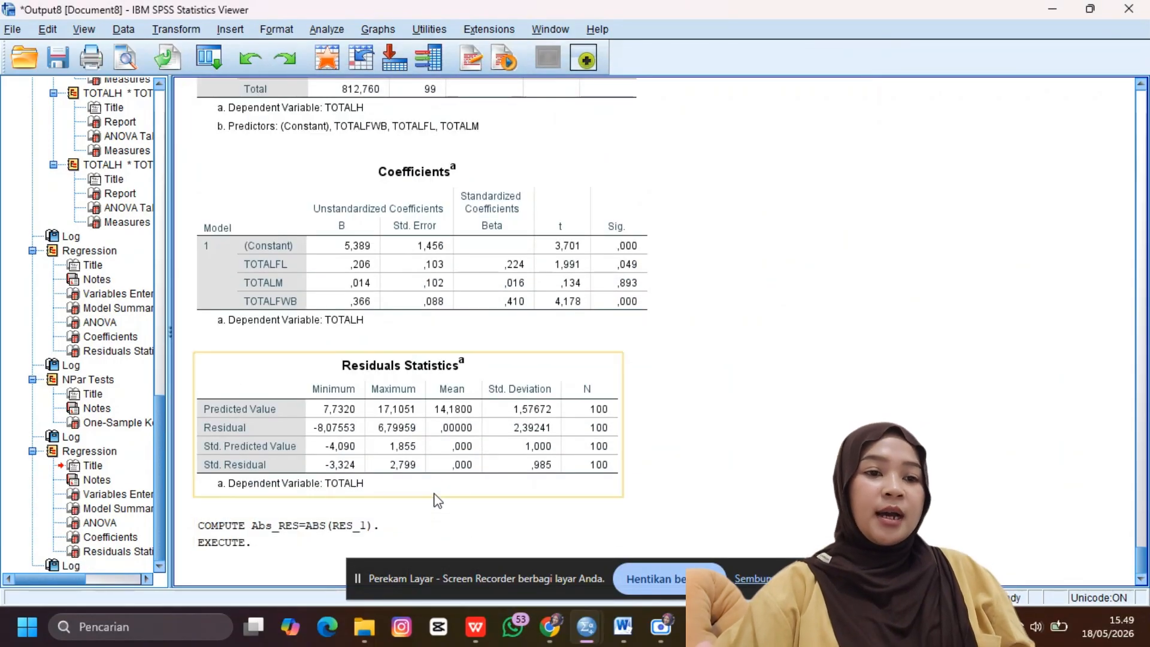
# Step: Set up a linear regression with Abs_RES replacing TOTALH as the dependent variable
pyautogui.click(328, 30)
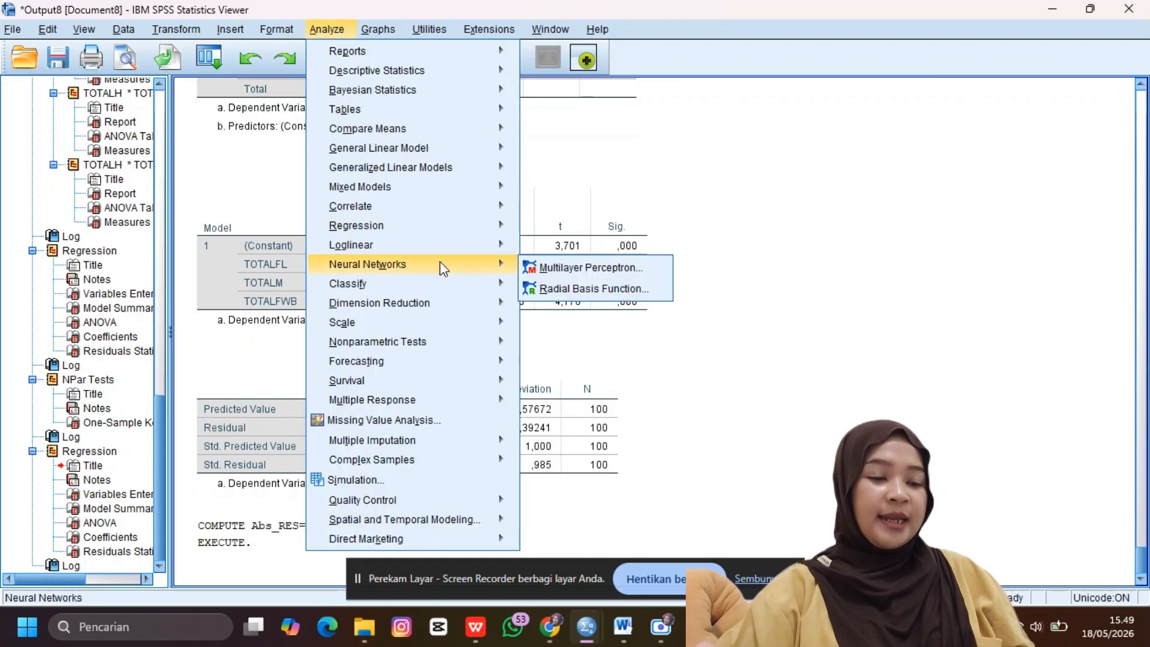
pyautogui.moveTo(469, 225)
pyautogui.click(555, 251)
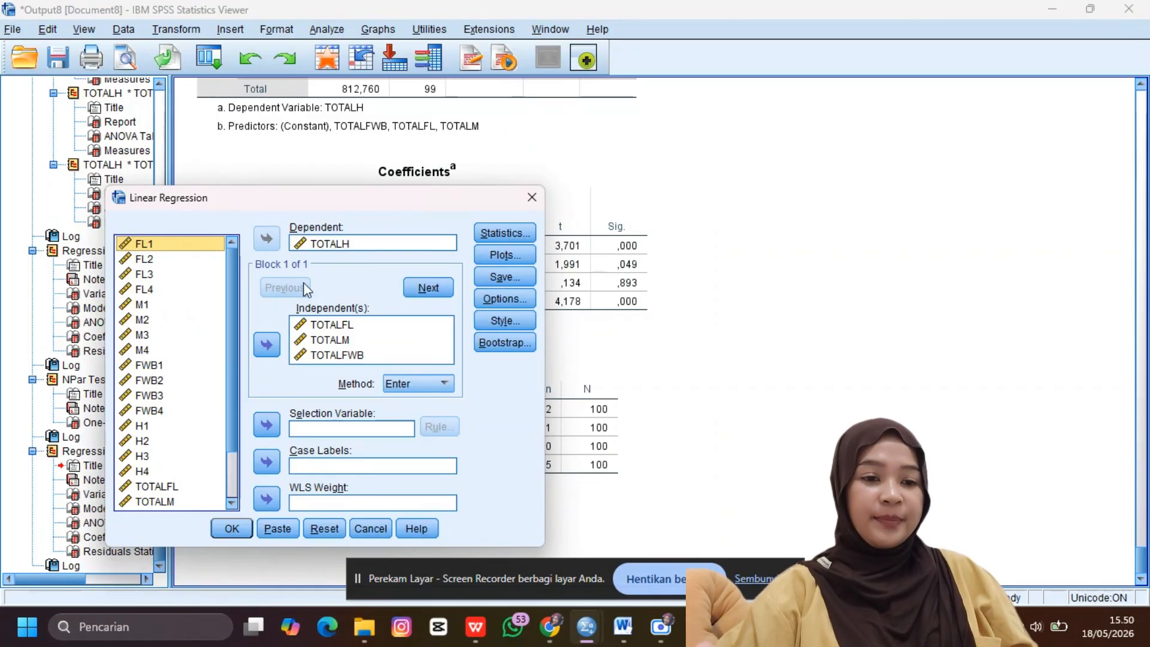
pyautogui.click(320, 247)
pyautogui.click(267, 239)
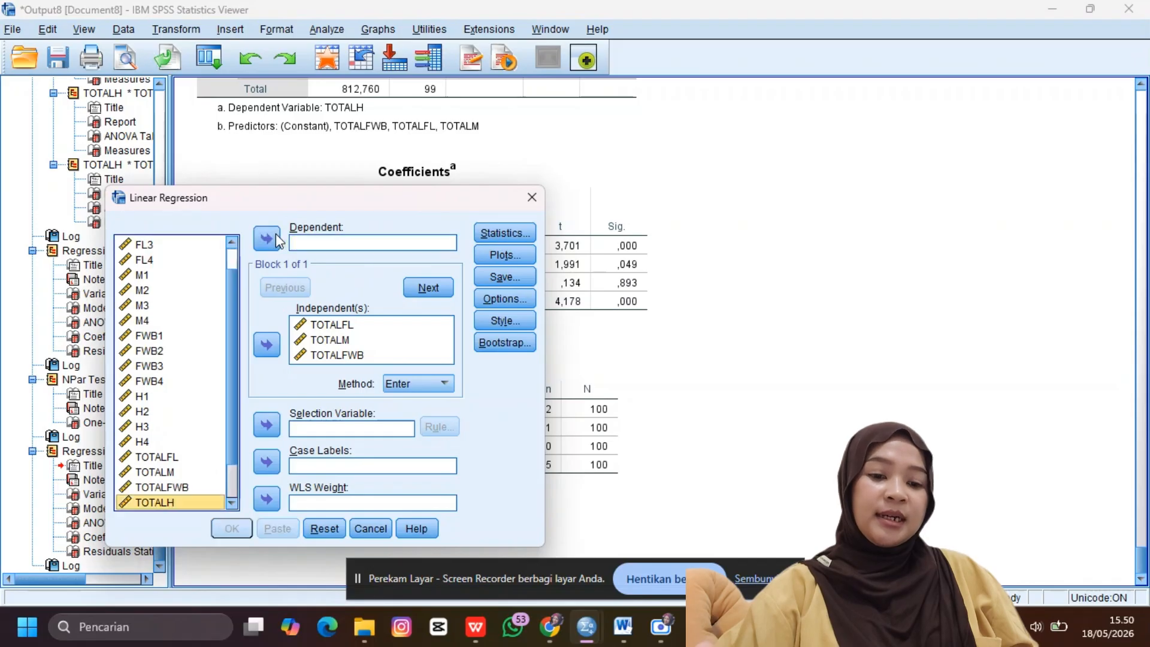
pyautogui.scroll(-1, 190, 387)
pyautogui.click(157, 502)
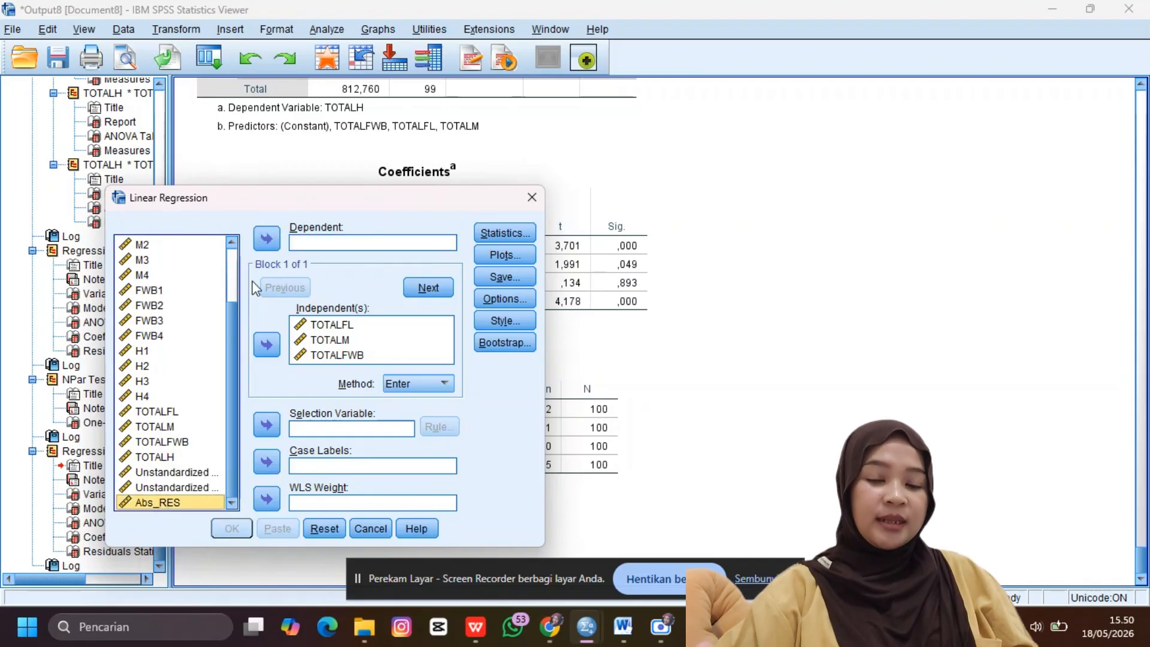
pyautogui.click(266, 239)
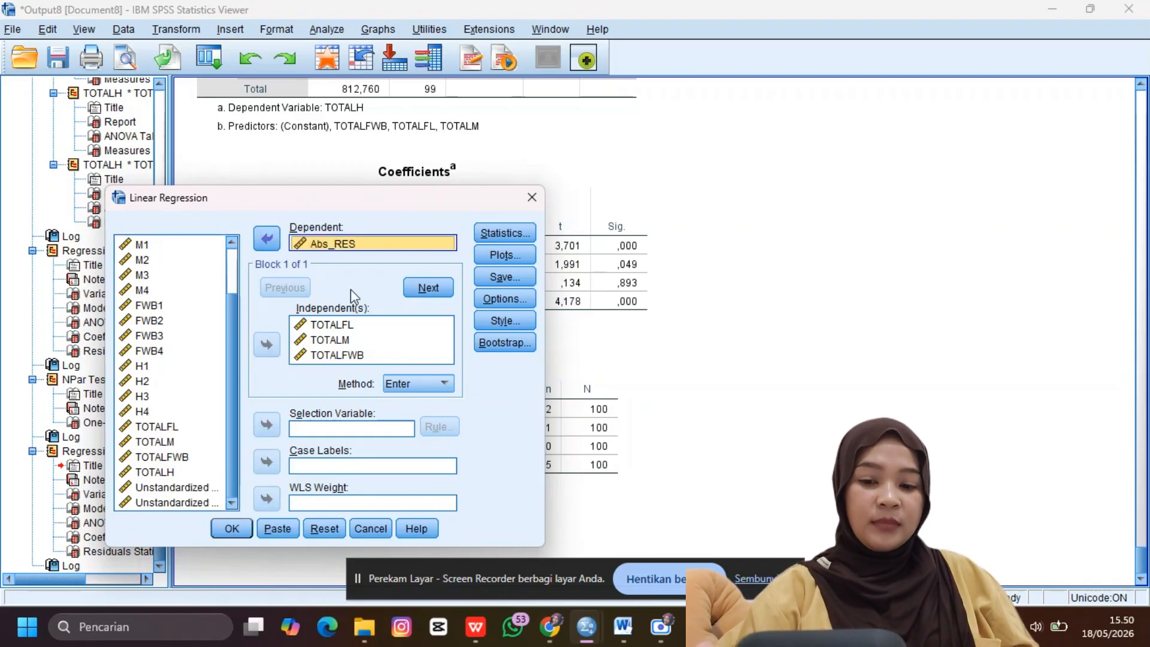
# Step: Turn off saving unstandardized residuals, run the regression of Abs_RES on TOTALFL, TOTALM and TOTALFWB, and review its output tables
pyautogui.click(402, 334)
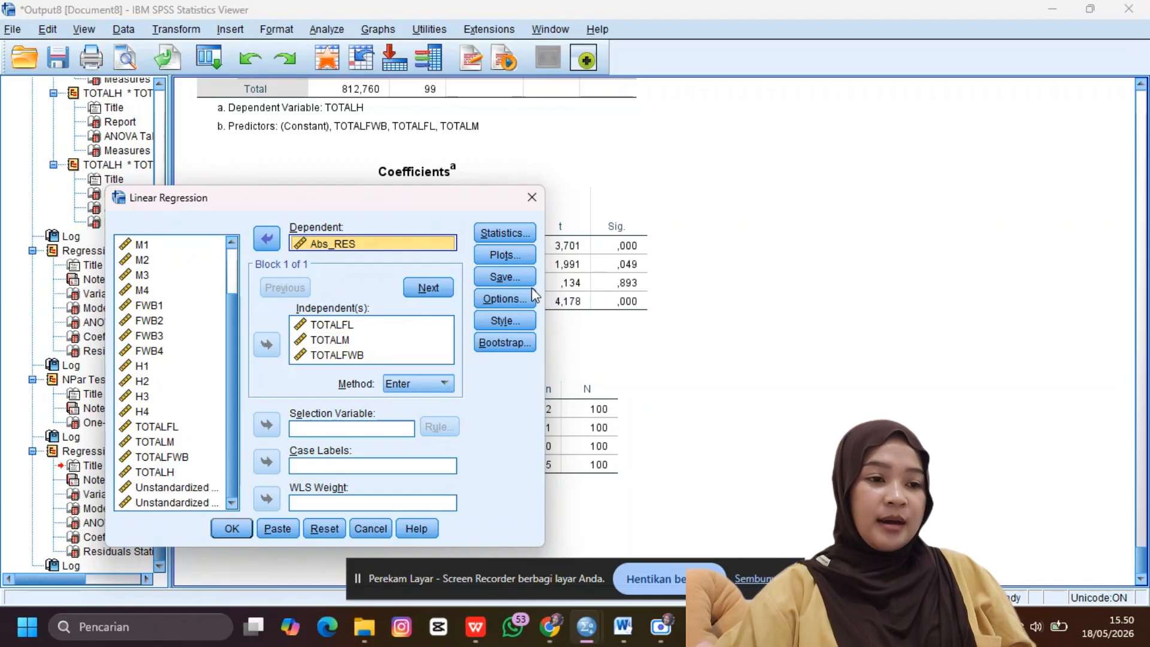
pyautogui.click(517, 276)
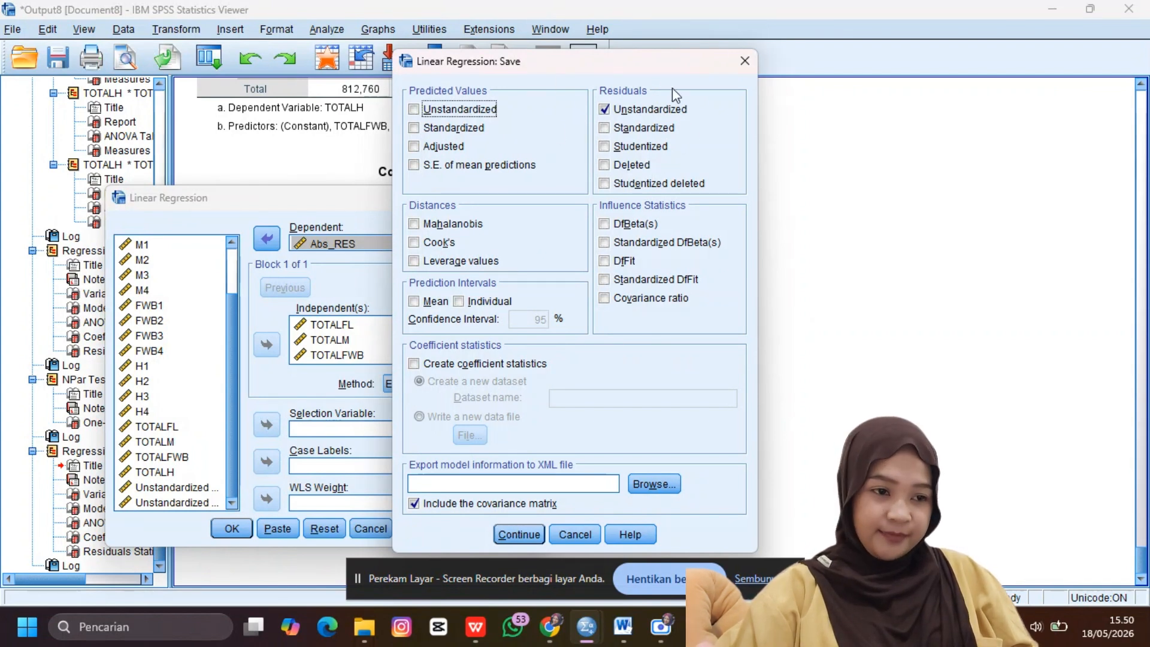
pyautogui.click(602, 111)
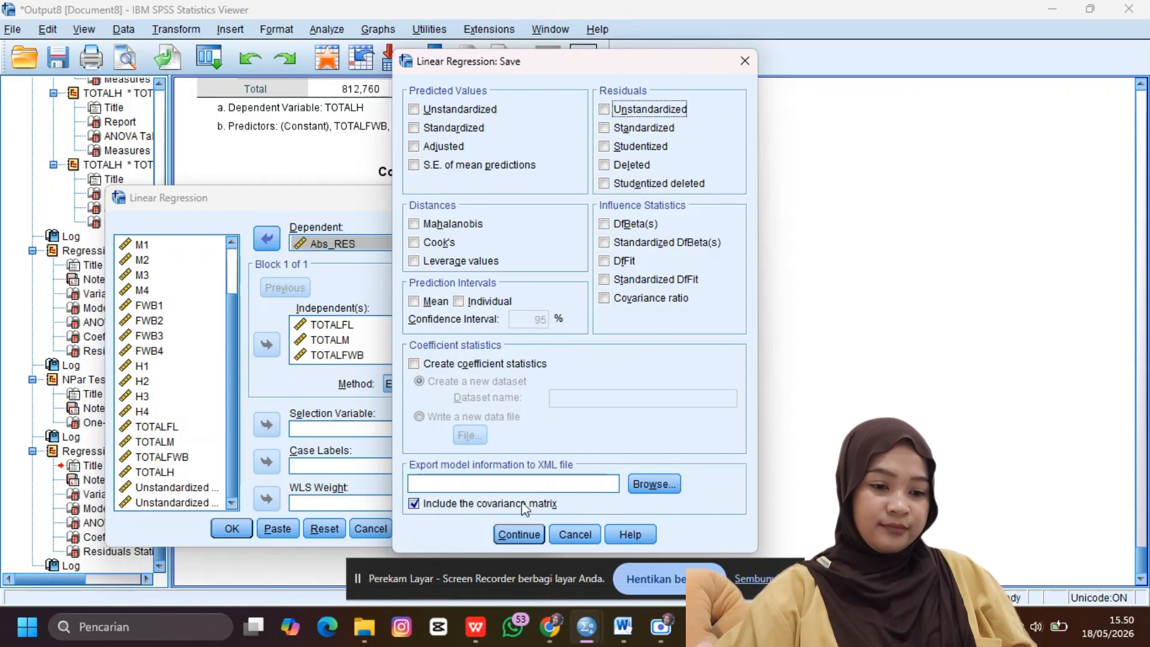
pyautogui.click(519, 534)
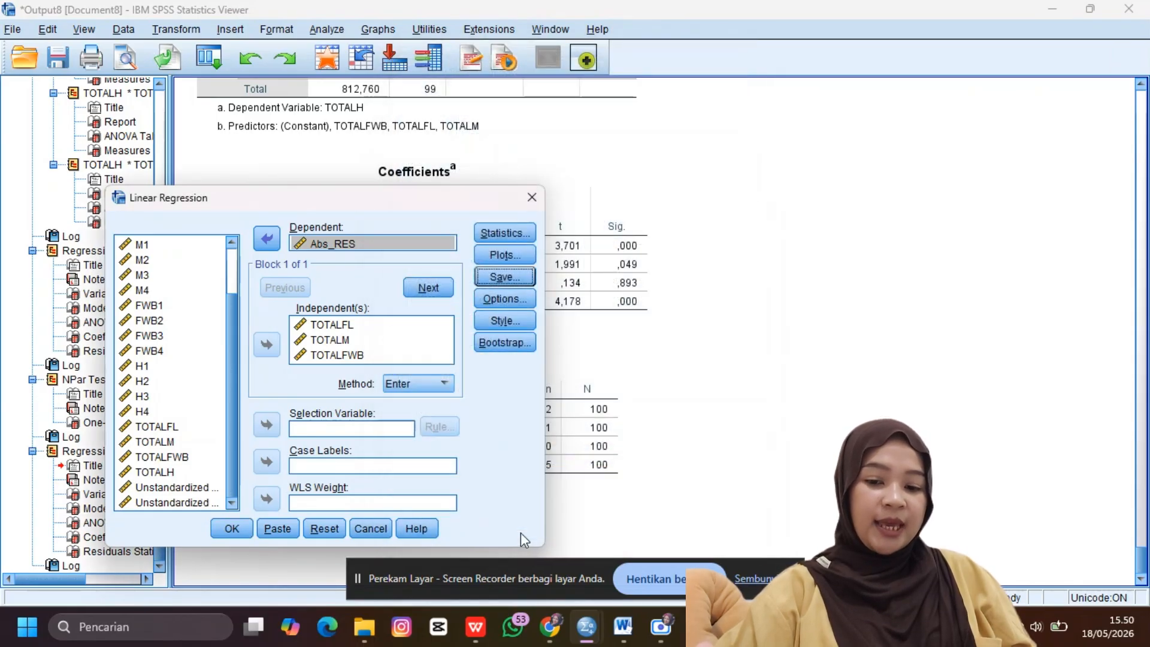
pyautogui.click(232, 529)
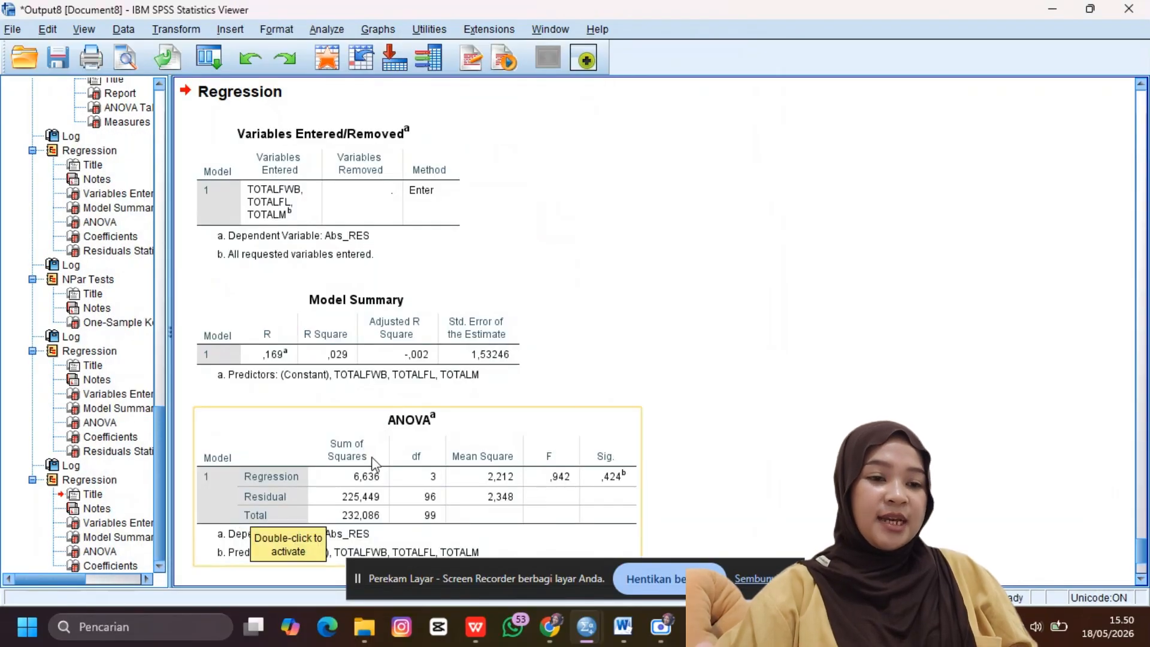
pyautogui.scroll(-3, 263, 533)
pyautogui.scroll(10, 375, 464)
pyautogui.scroll(-10, 375, 464)
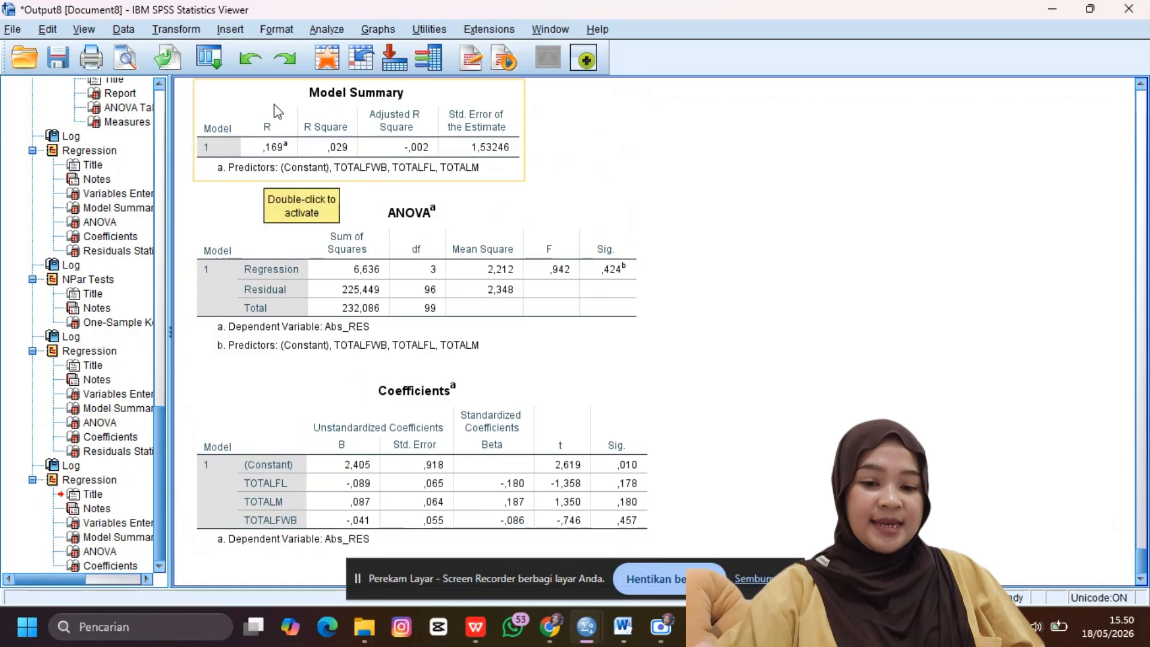
# Step: Set up another linear regression with TOTALH replacing Abs_RES as the dependent variable
pyautogui.click(324, 31)
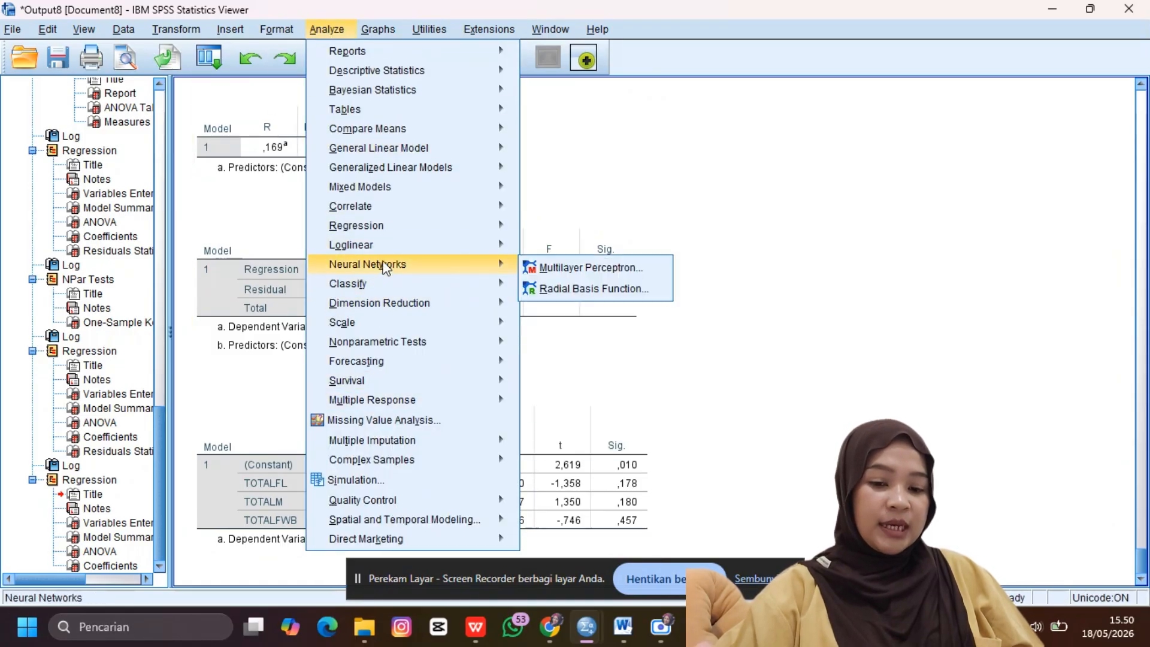
pyautogui.moveTo(474, 222)
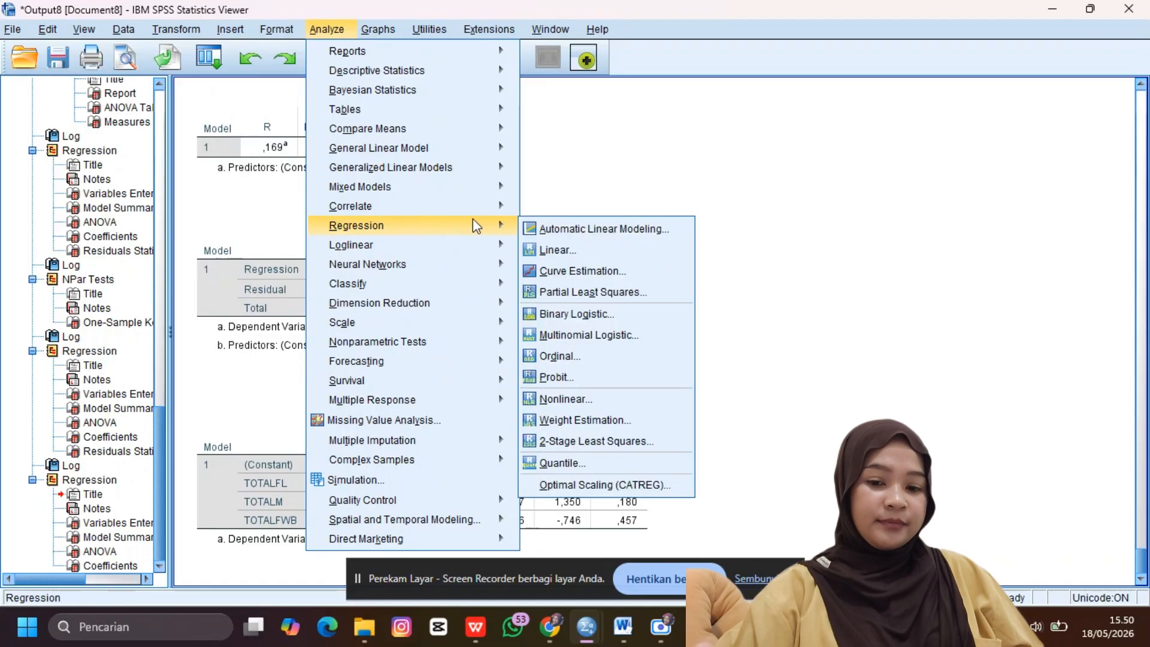
pyautogui.click(556, 250)
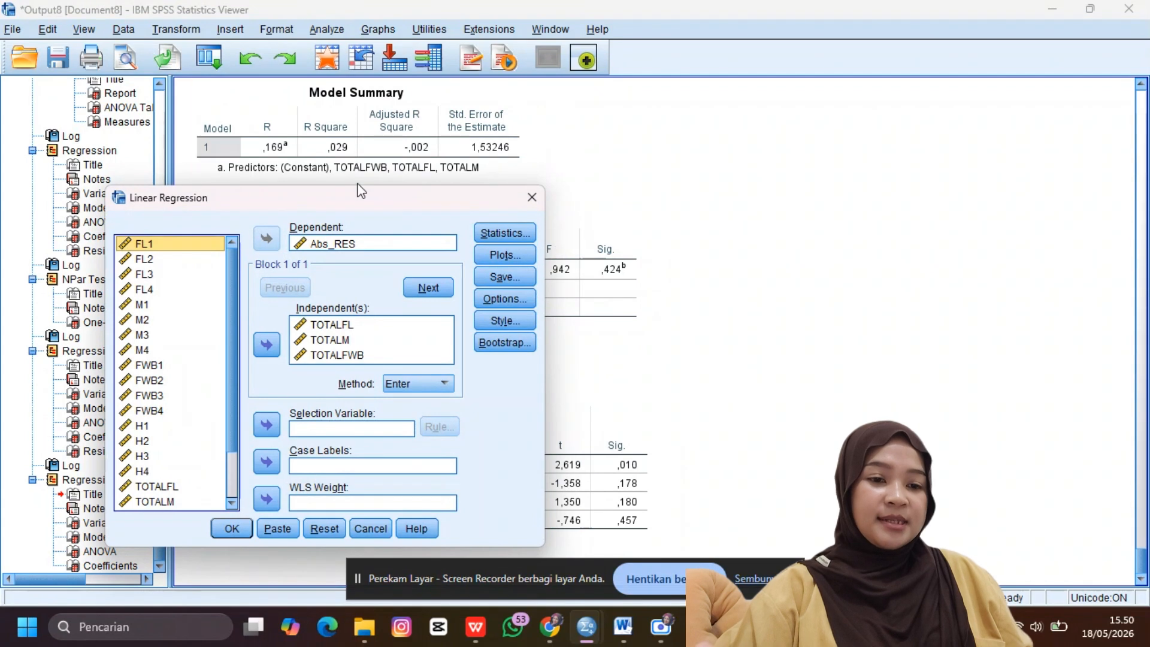
pyautogui.click(353, 244)
pyautogui.click(267, 238)
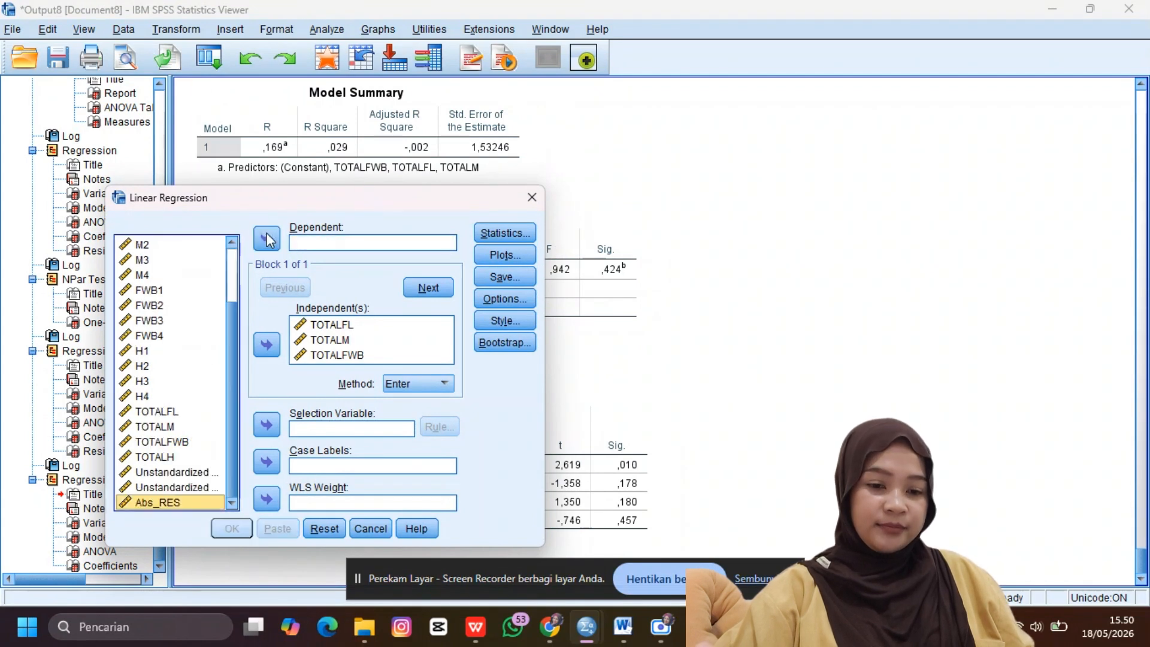
pyautogui.click(165, 457)
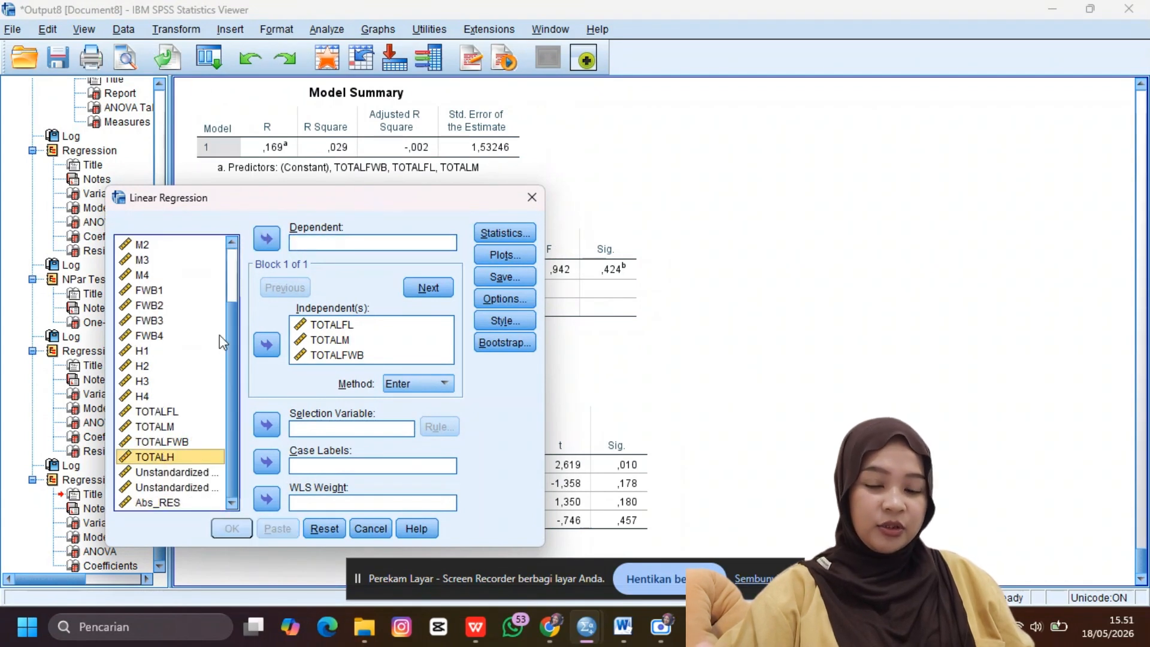
pyautogui.click(267, 240)
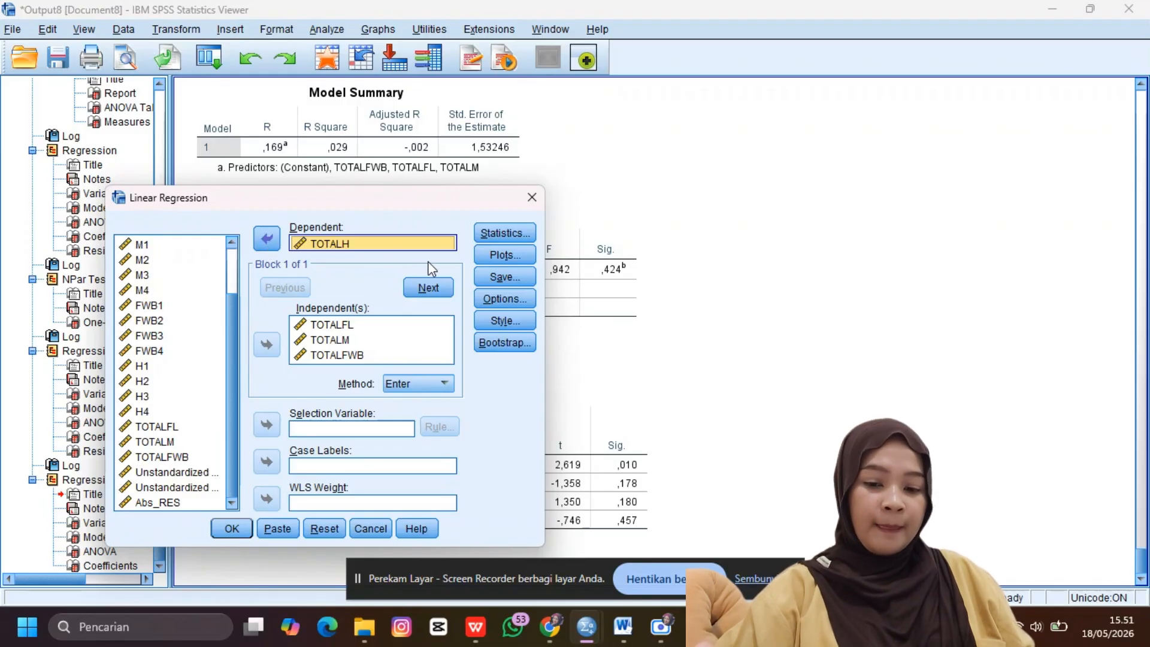
# Step: Keep Estimates and Model fit as the statistics and run the regression of TOTALH on TOTALFL, TOTALM and TOTALFWB
pyautogui.click(491, 229)
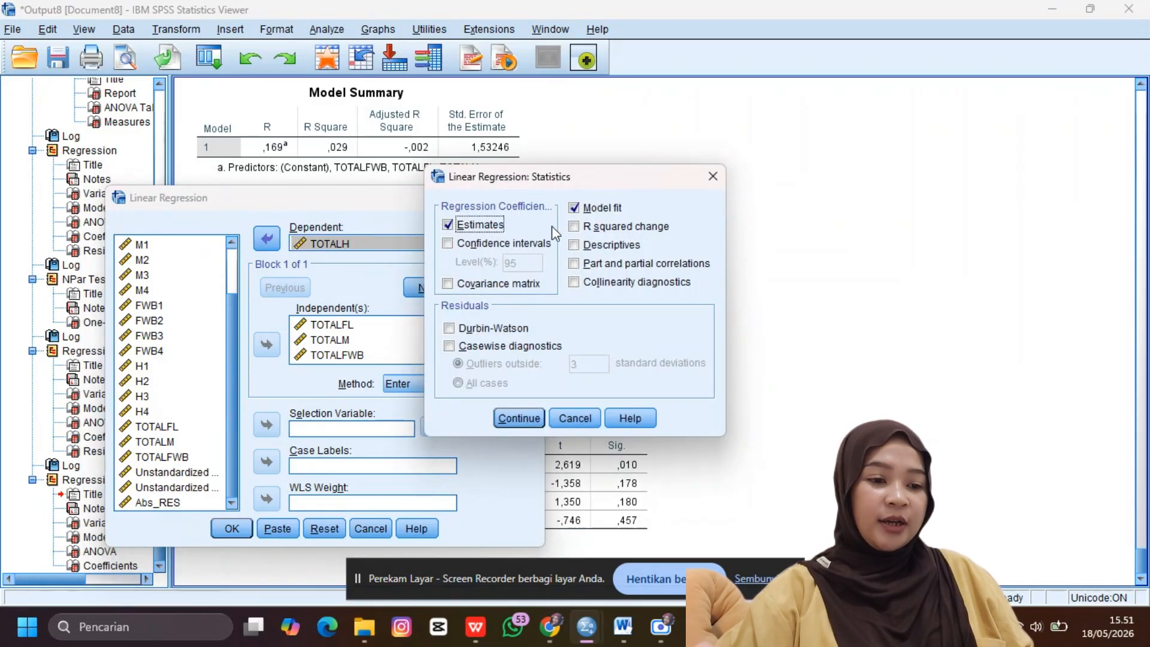
pyautogui.click(526, 414)
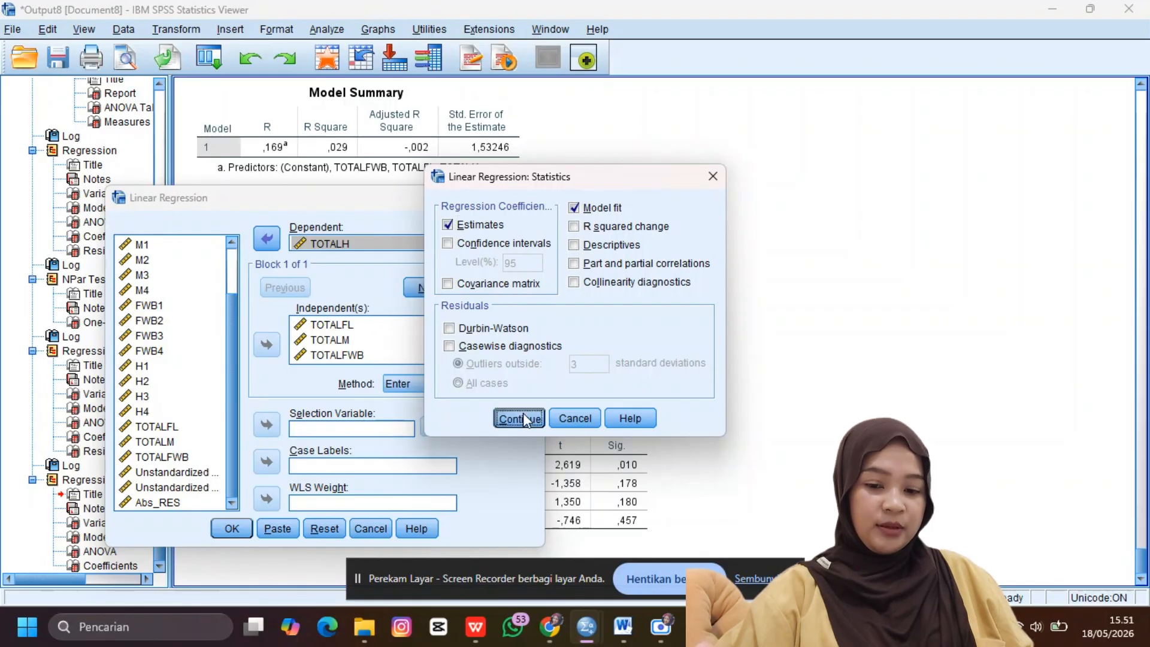
pyautogui.click(239, 530)
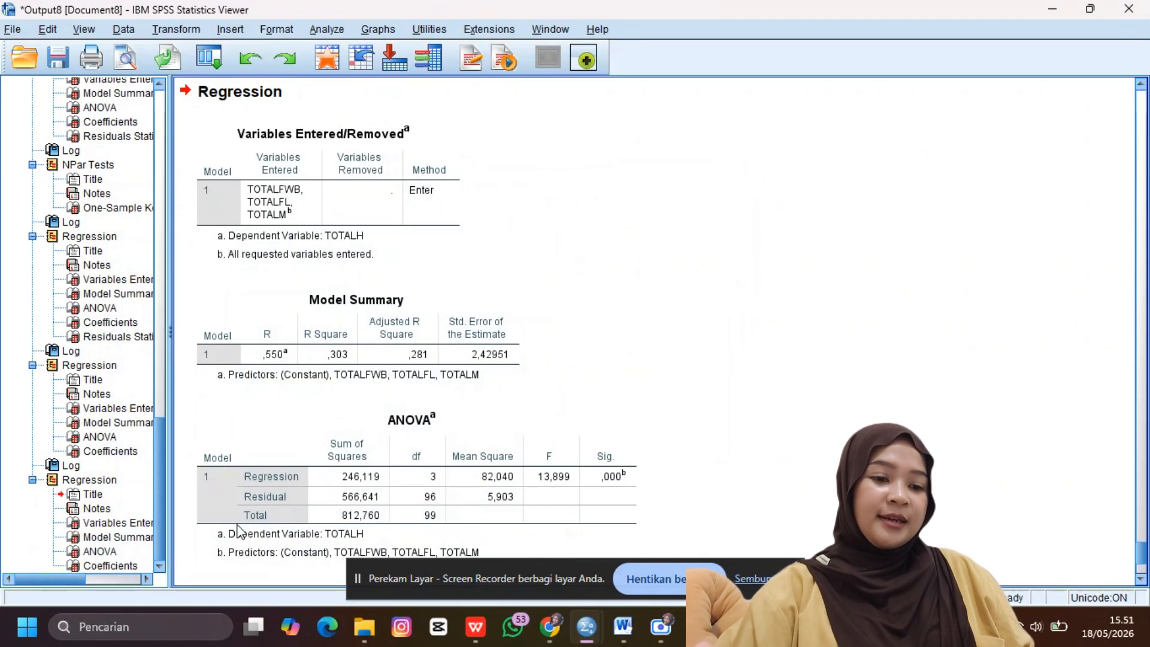
pyautogui.scroll(-3, 404, 454)
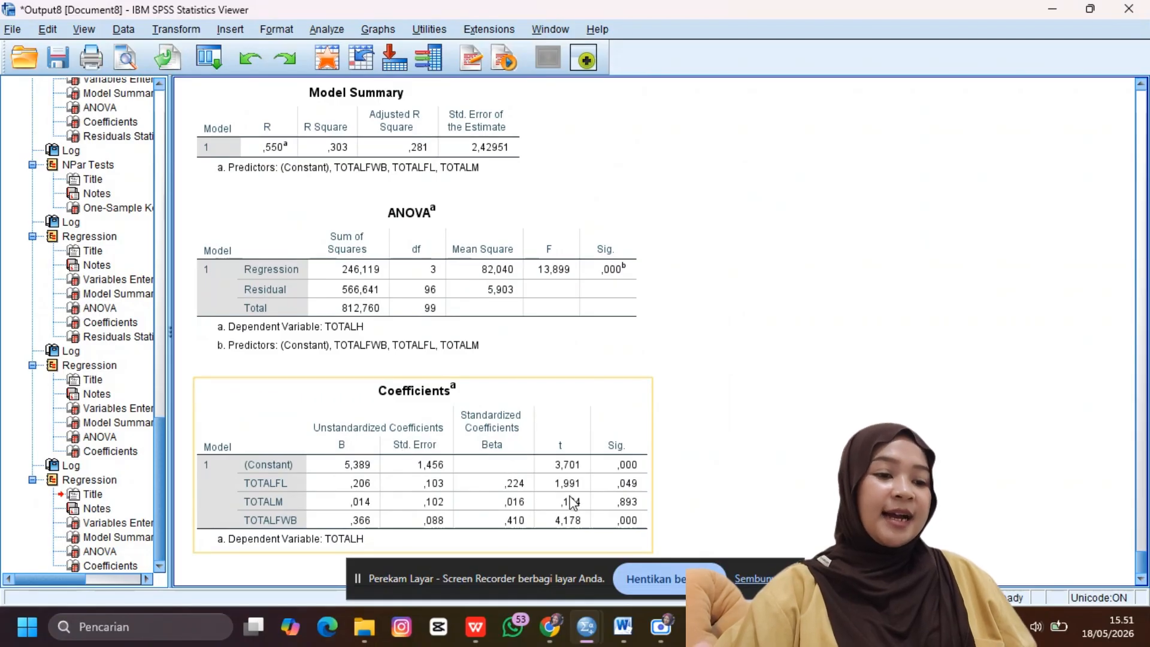
# Step: Switch to the Word document Kesimpulan tugas Vidio and review its hypotheses and the validity test section for the Frugal Living variable
pyautogui.moveTo(623, 630)
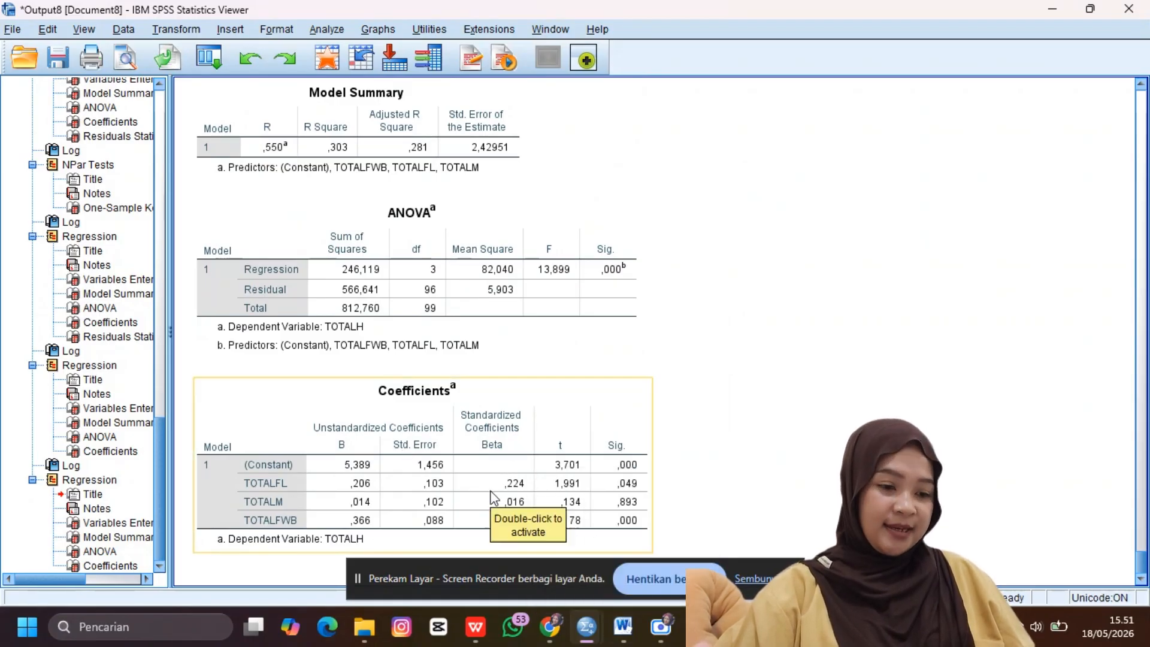
pyautogui.click(623, 629)
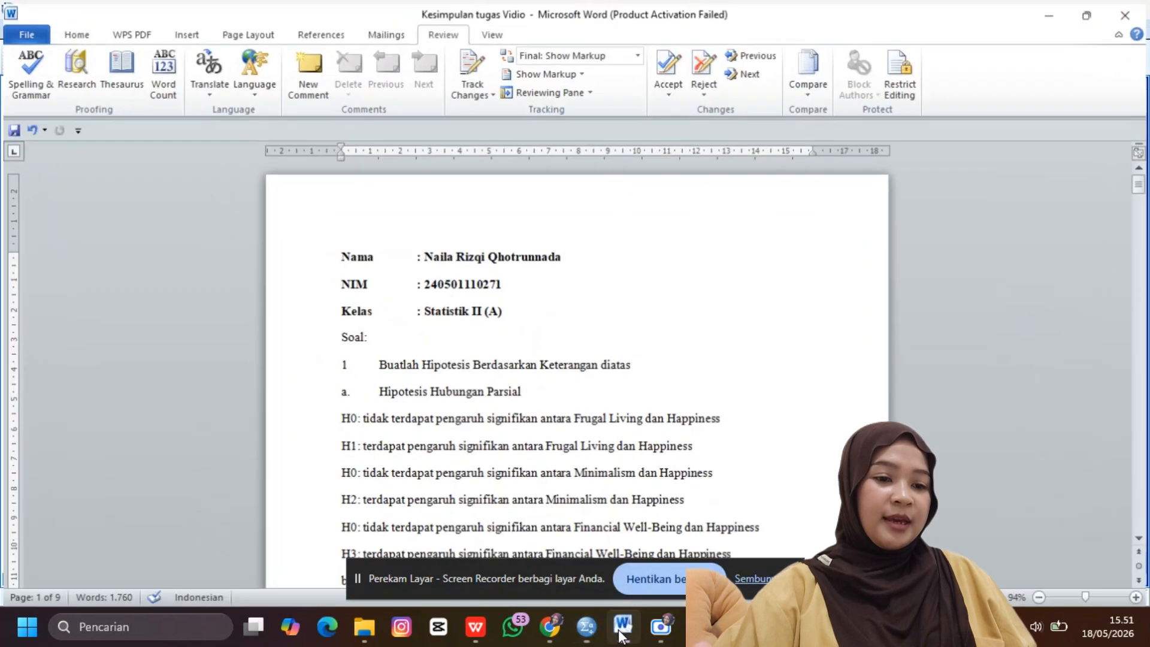
pyautogui.scroll(-2, 618, 351)
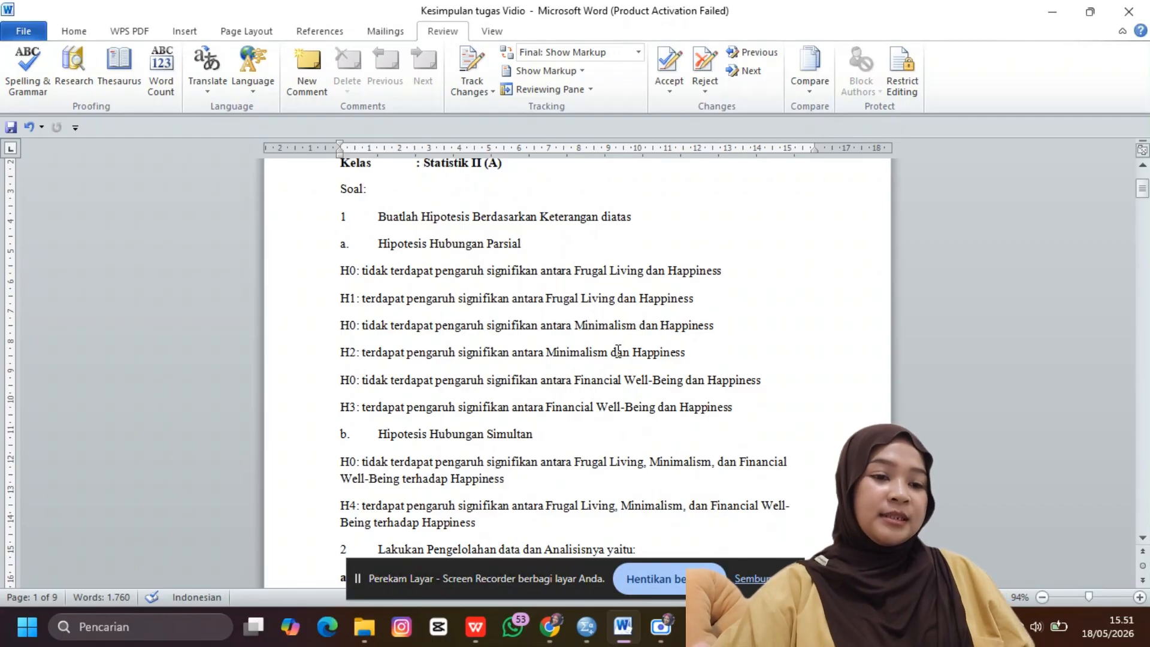
pyautogui.scroll(-1, 670, 294)
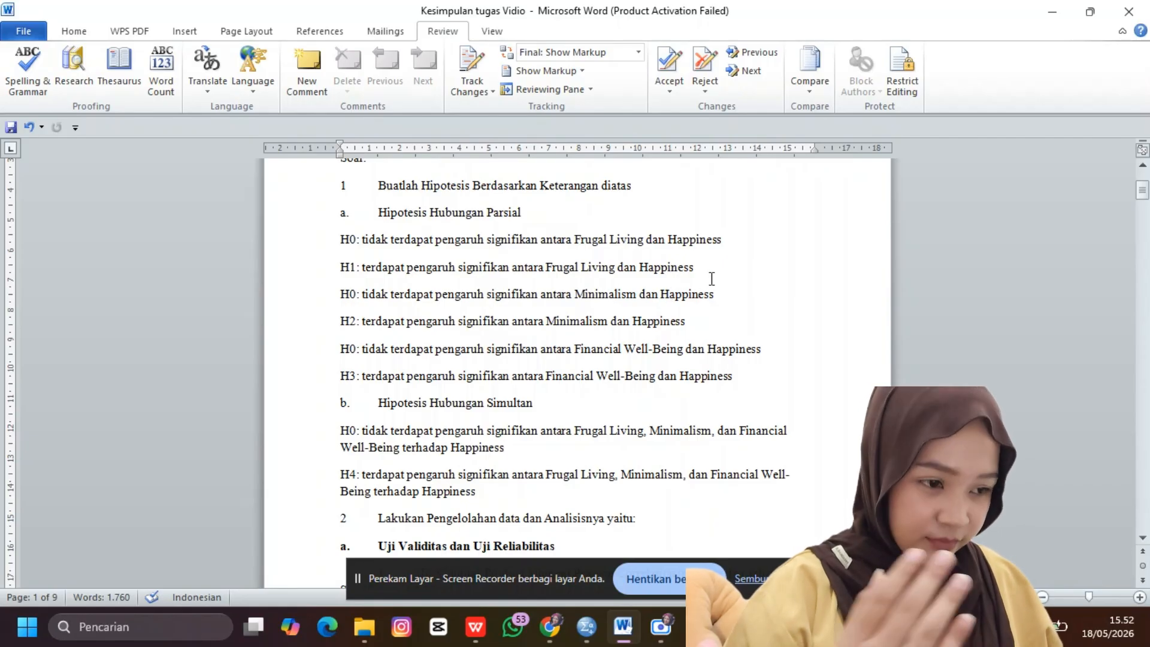
pyautogui.scroll(-2, 587, 376)
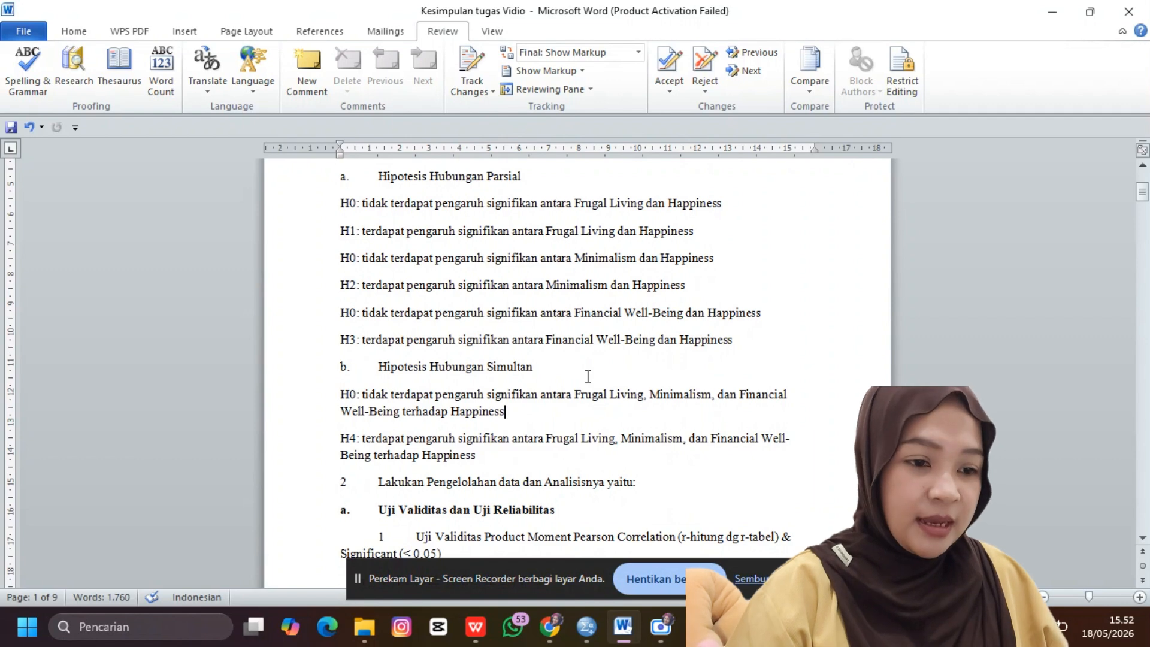
pyautogui.scroll(-8, 588, 376)
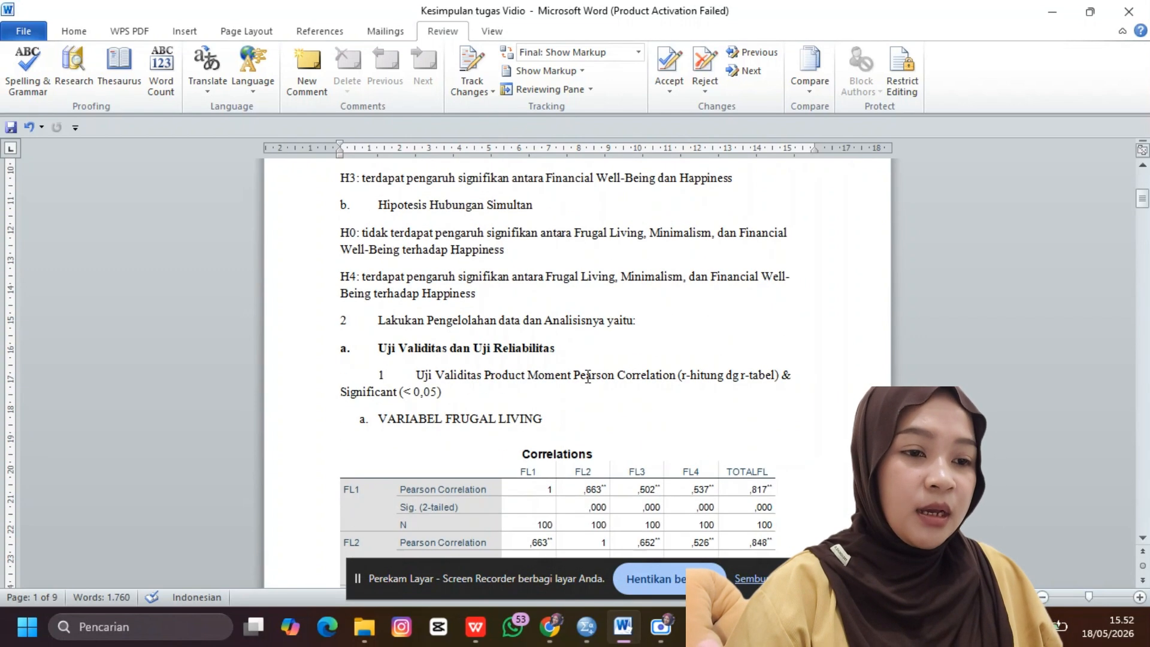
pyautogui.scroll(-1, 587, 376)
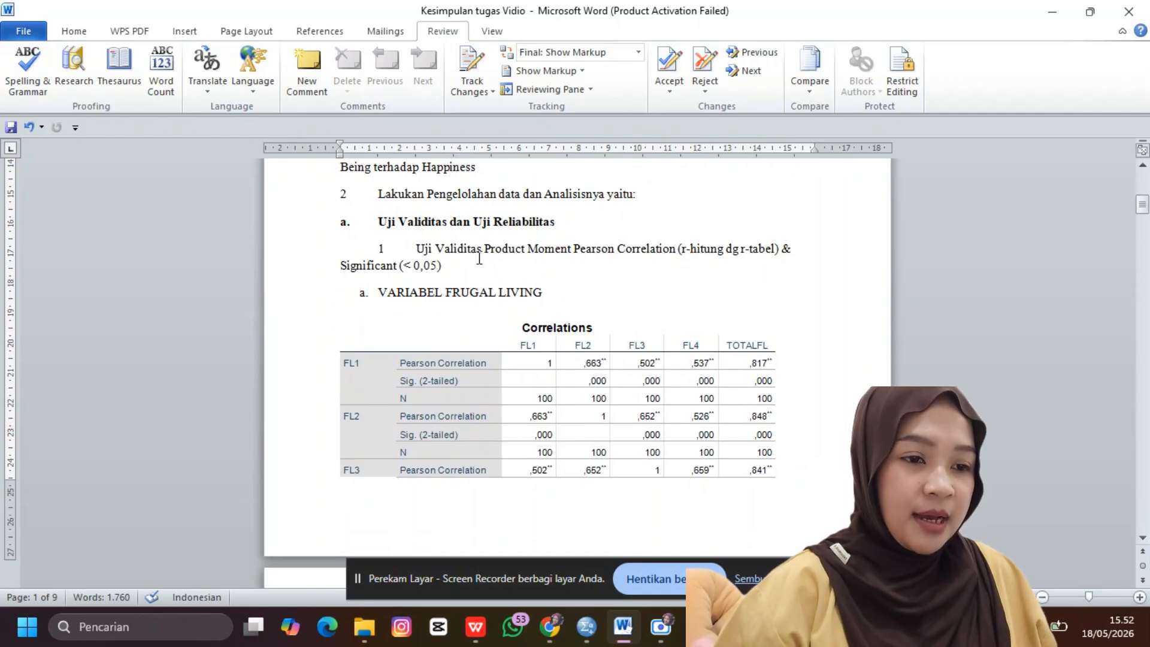
pyautogui.scroll(-2, 525, 302)
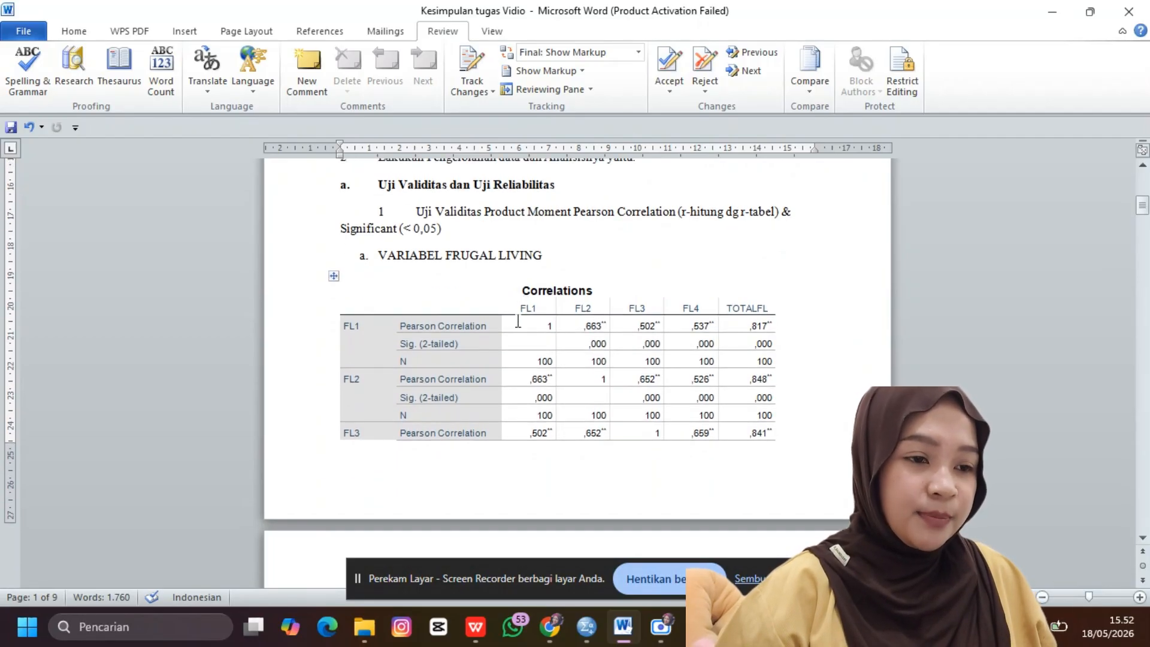
pyautogui.scroll(1, 518, 324)
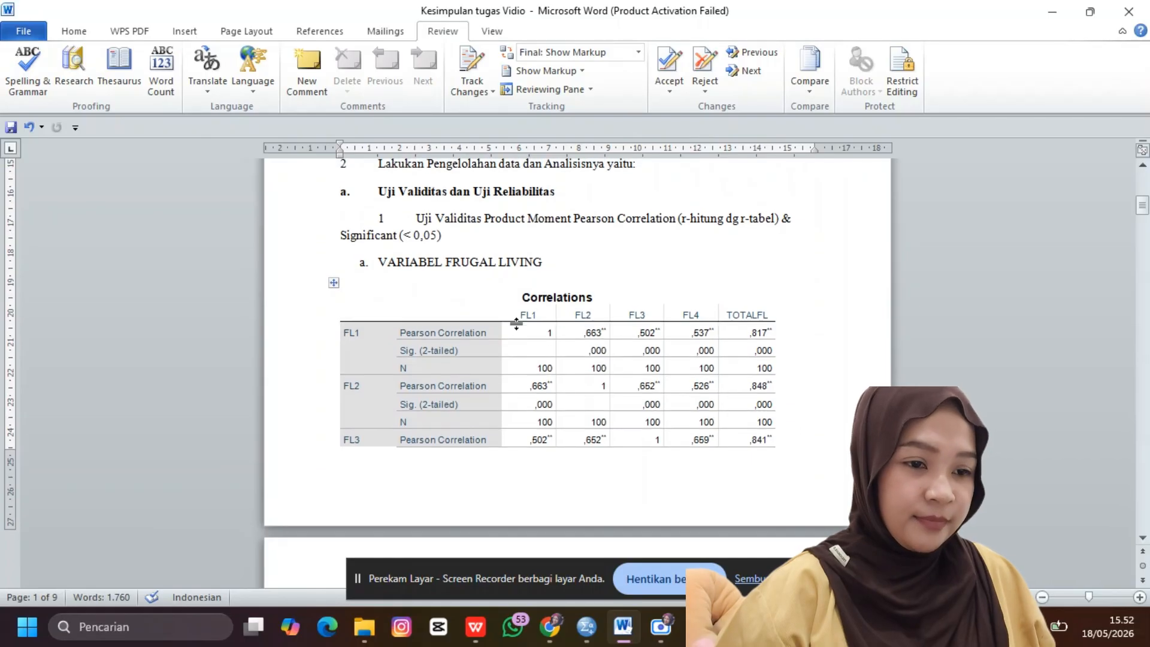
pyautogui.scroll(-5, 517, 324)
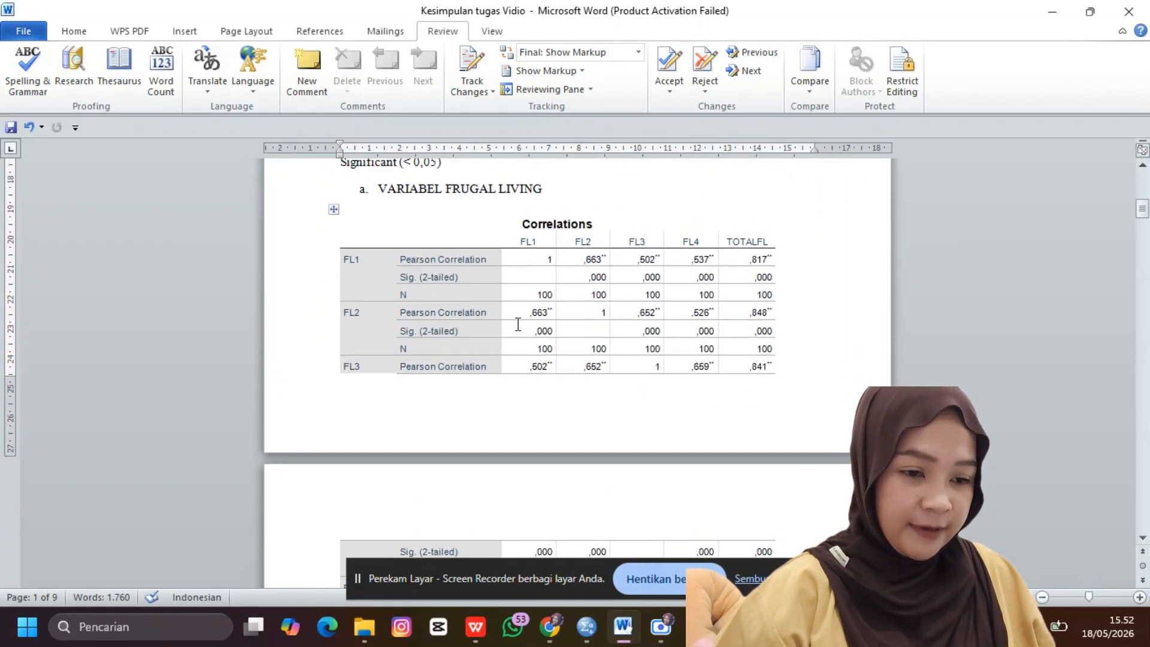
pyautogui.scroll(-10, 516, 324)
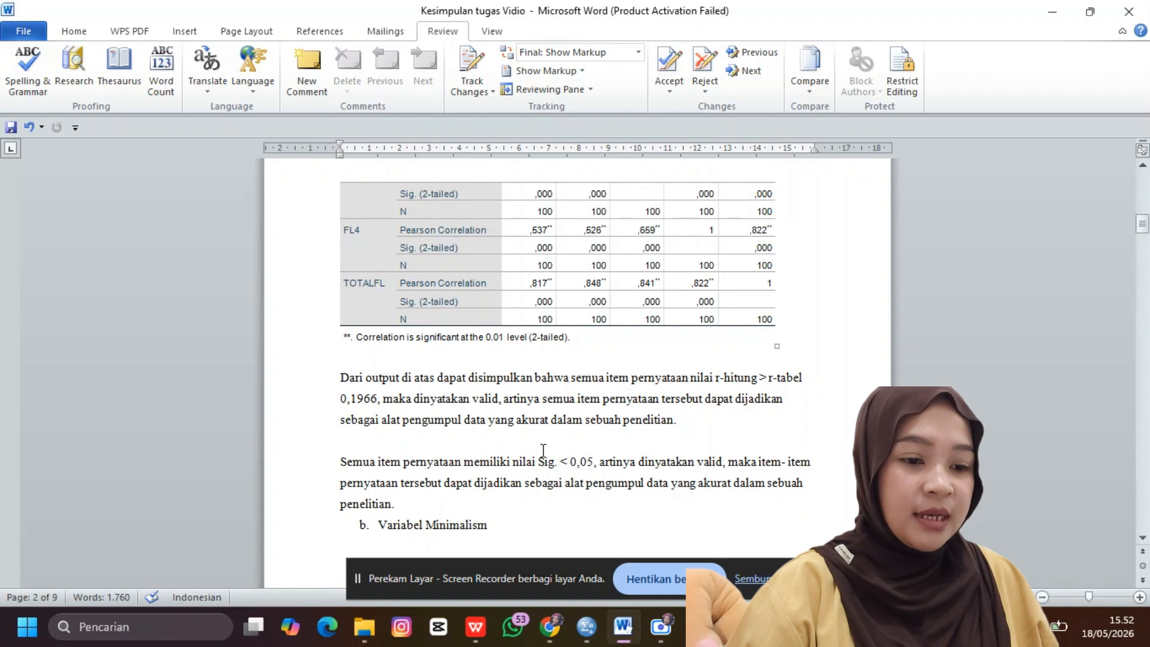
pyautogui.scroll(-3, 541, 448)
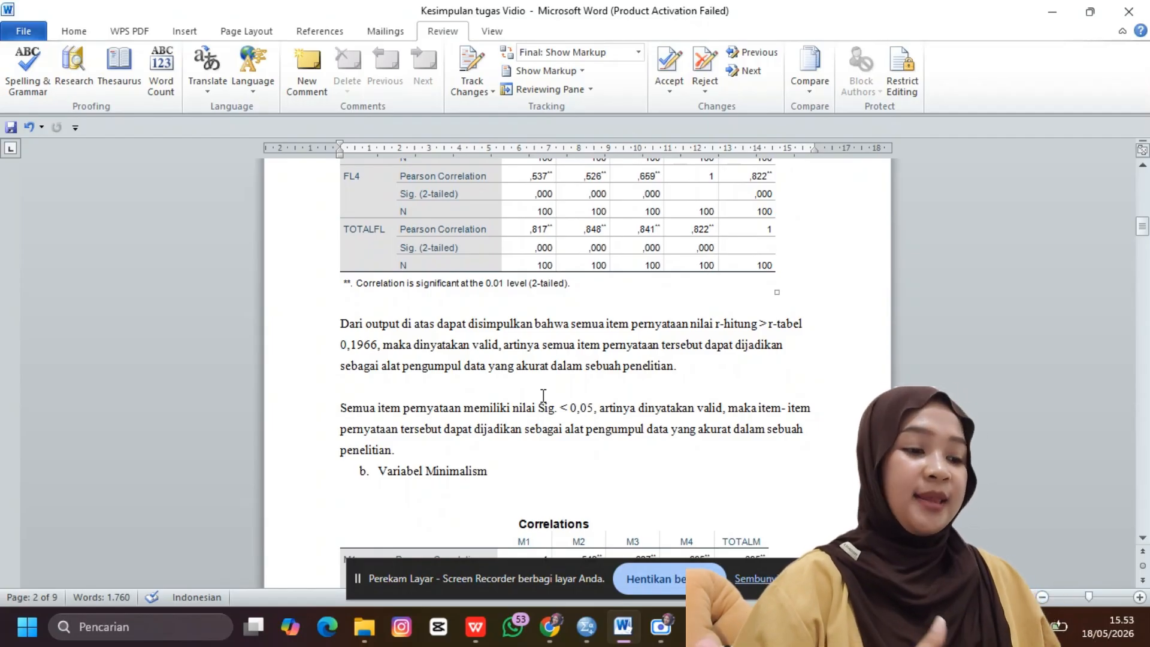
# Step: Review the validity test correlations and conclusions for the Minimalism, Financial Well-Being and Happiness variables
pyautogui.scroll(-5, 544, 395)
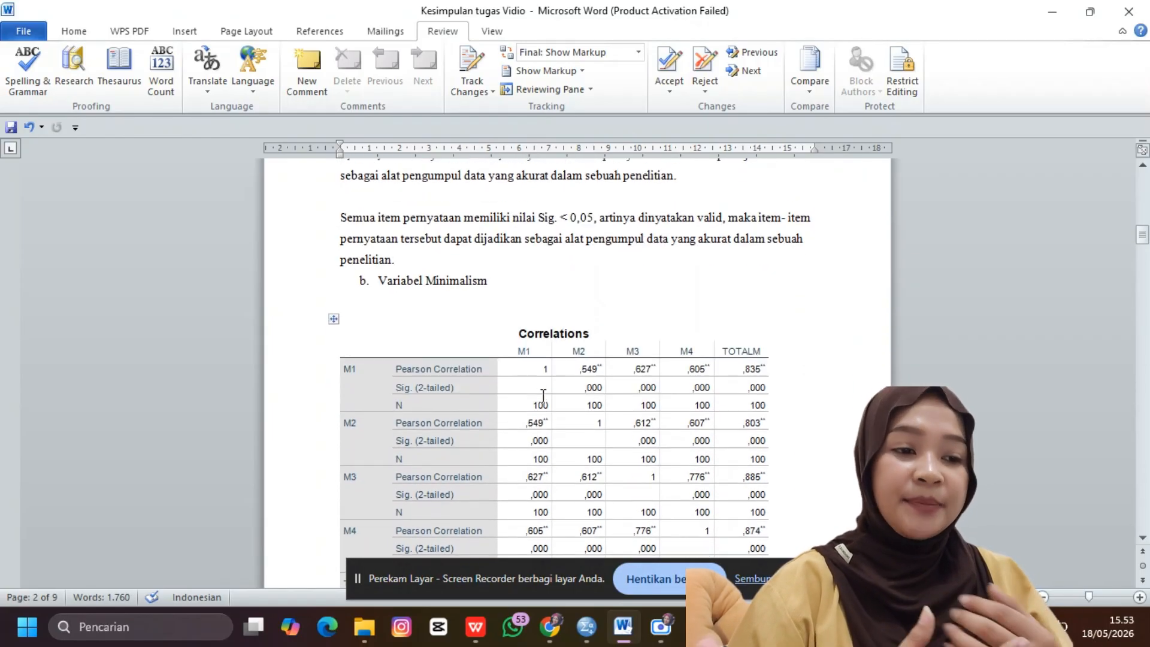
pyautogui.scroll(-8, 544, 395)
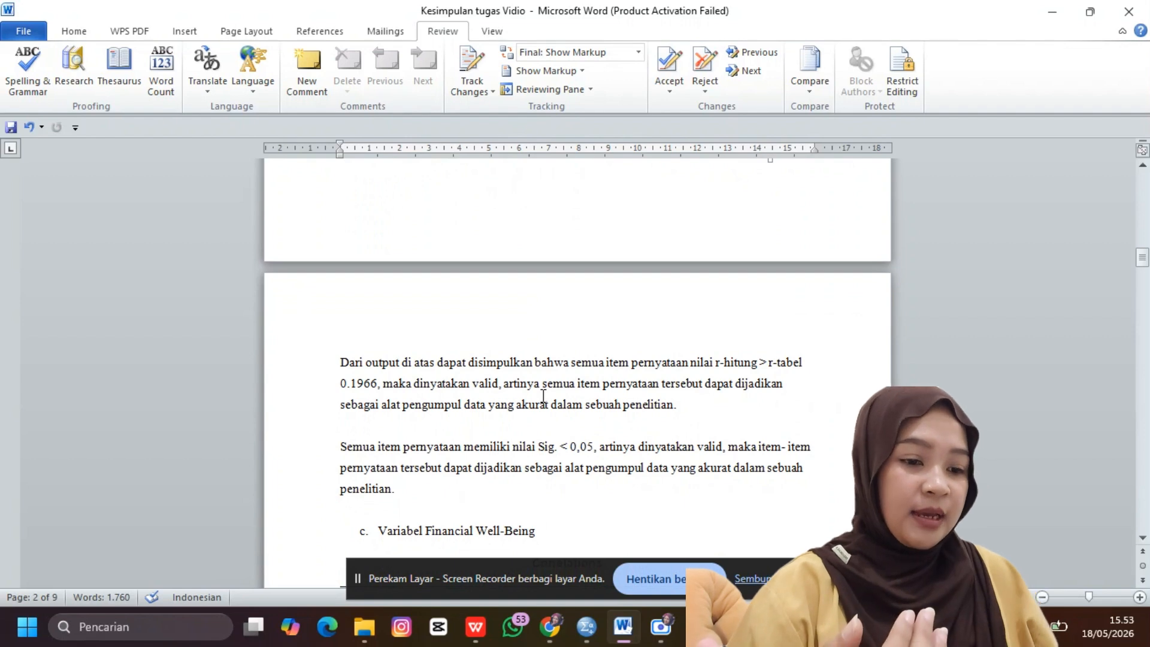
pyautogui.scroll(-7, 543, 396)
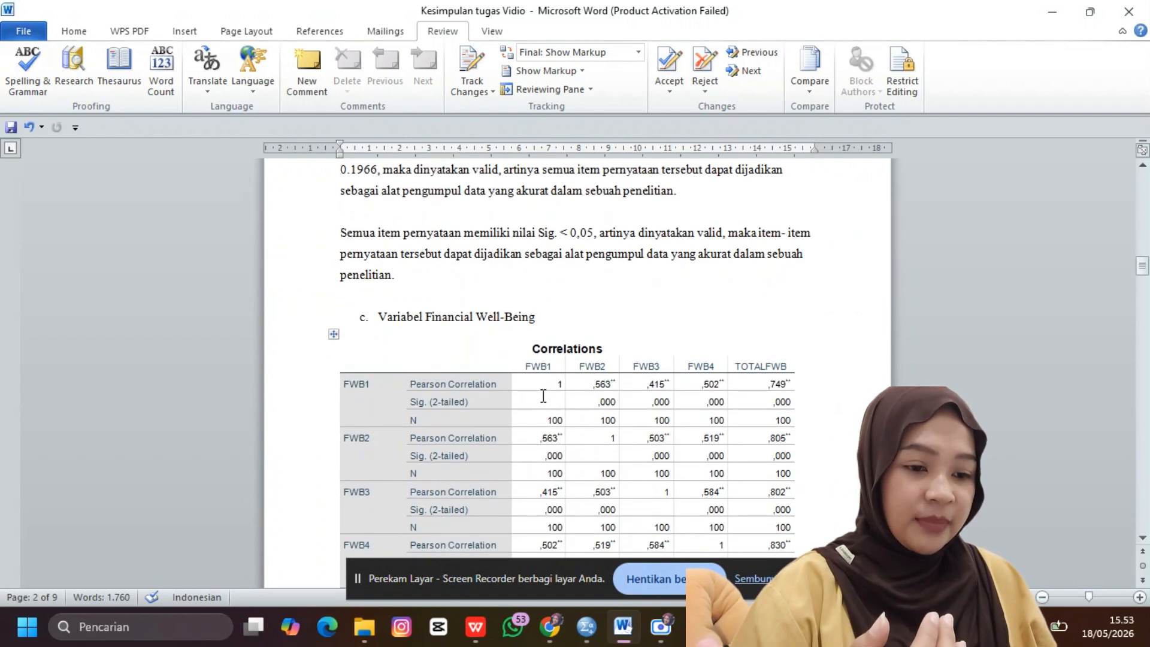
pyautogui.scroll(-4, 544, 396)
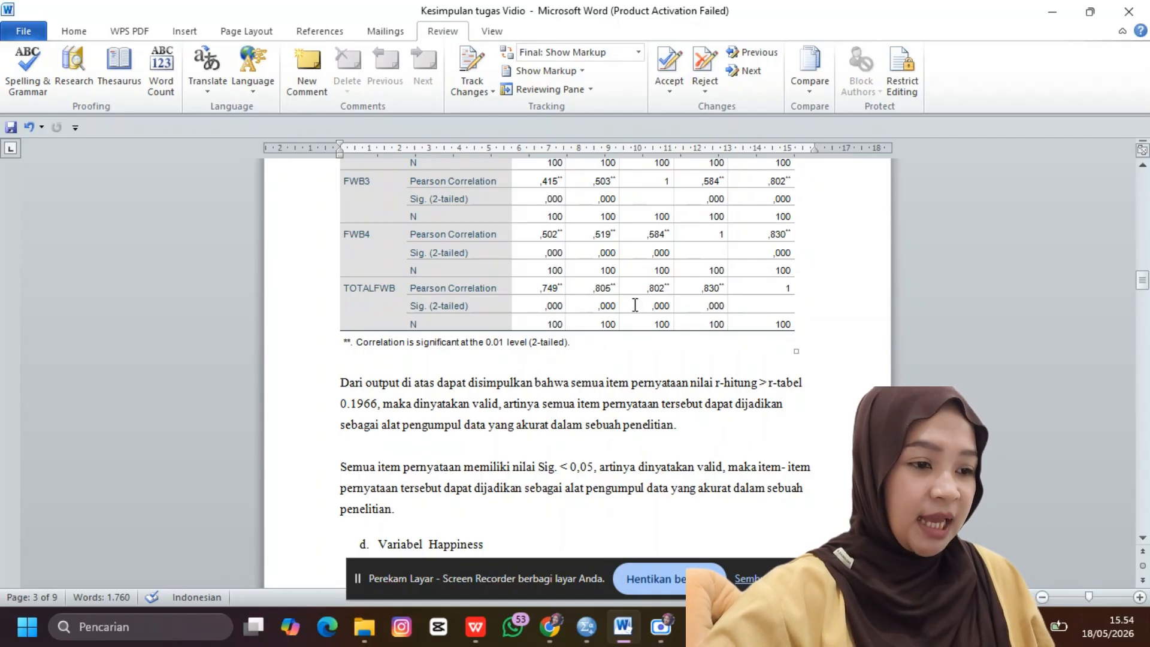
pyautogui.scroll(-3, 435, 430)
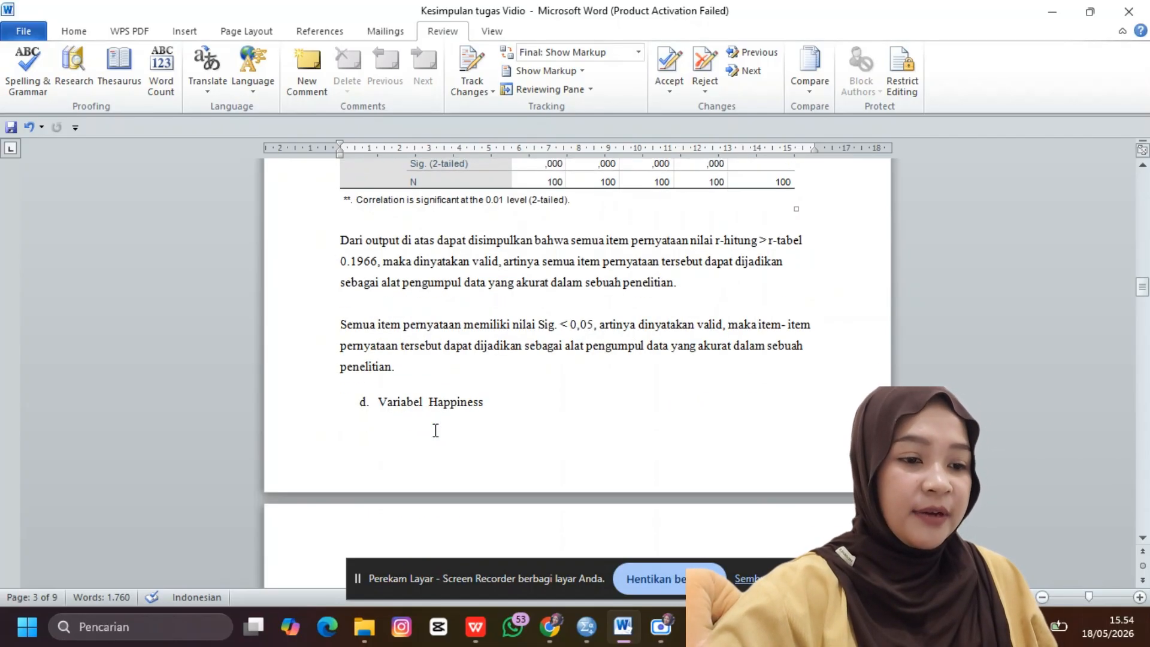
pyautogui.scroll(-10, 436, 430)
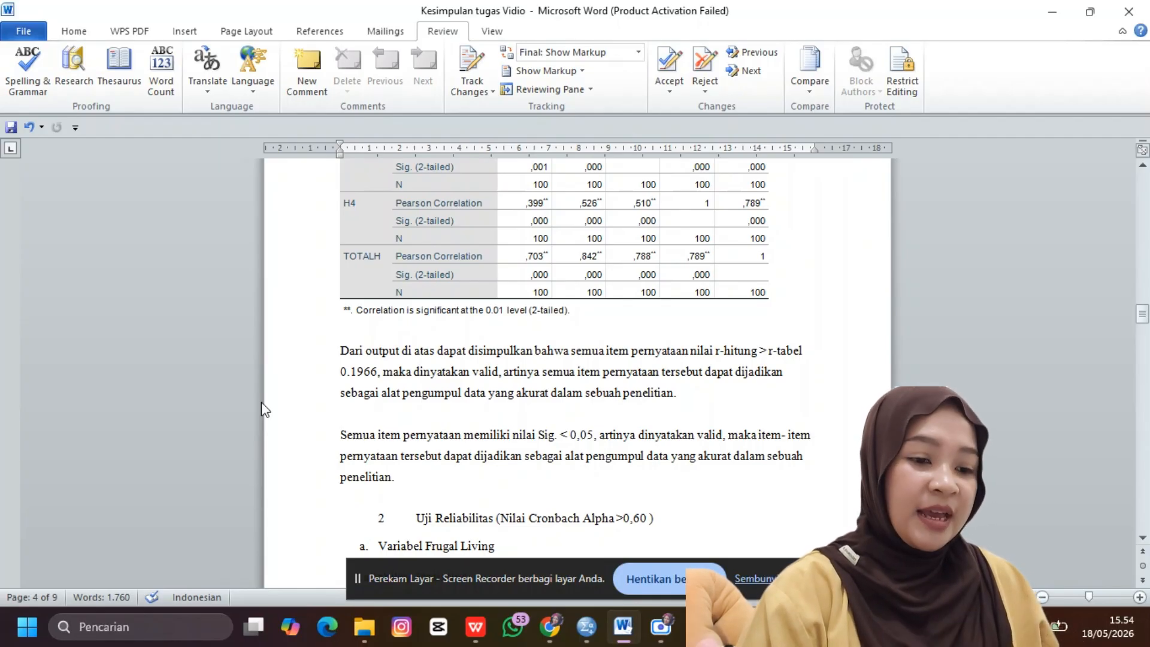
# Step: Examine the Uji Reliabilitas section, reading the Cronbach's Alpha table and conclusion for each of the four variables
pyautogui.scroll(-4, 465, 424)
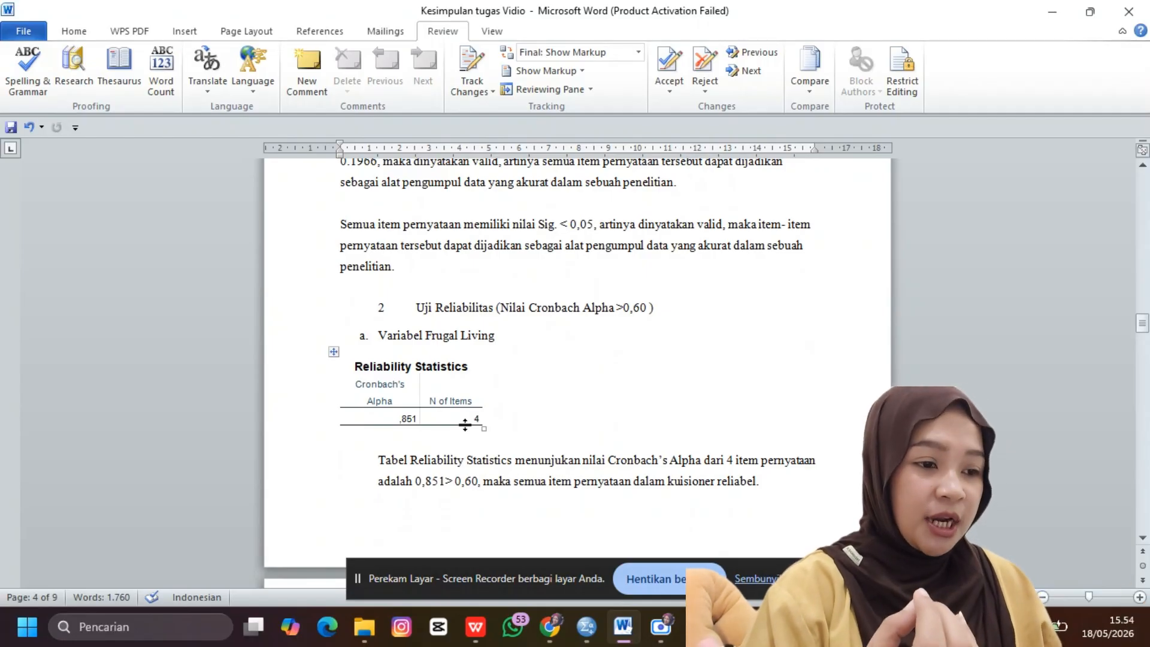
pyautogui.scroll(-1, 466, 425)
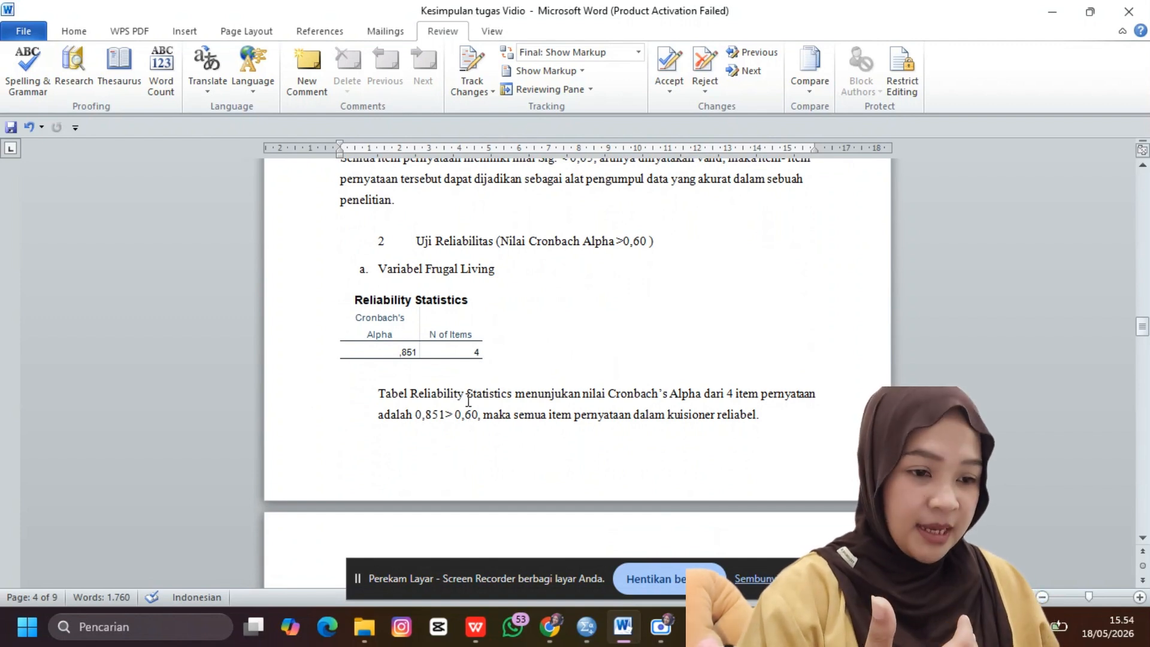
pyautogui.scroll(-1, 468, 400)
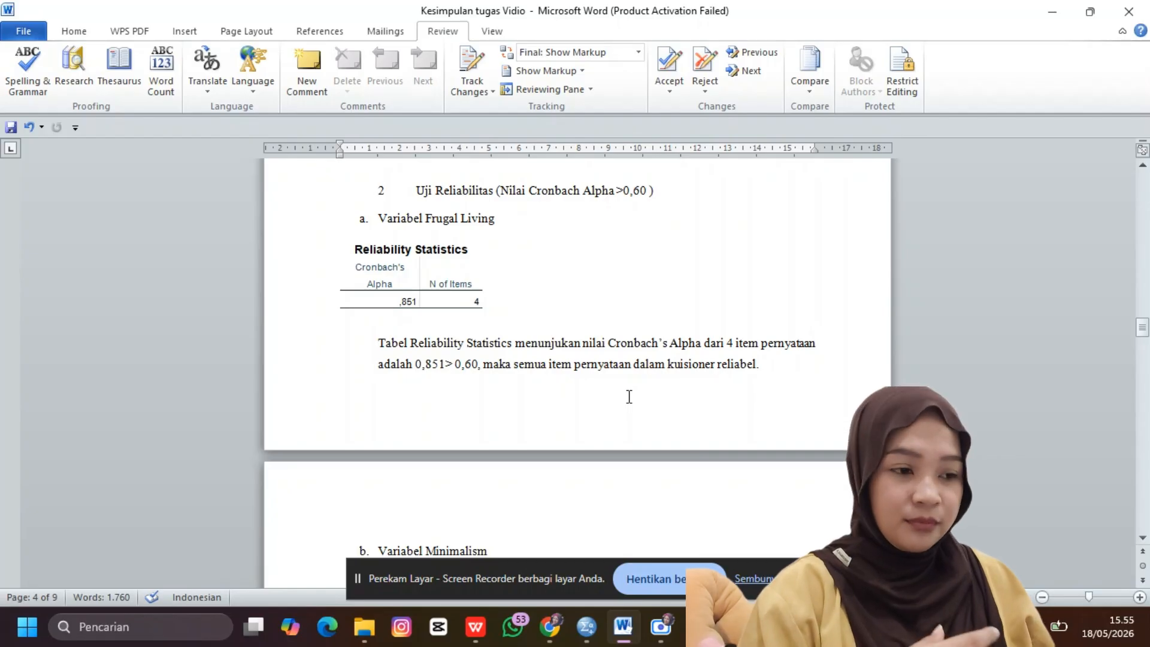
pyautogui.scroll(-5, 629, 396)
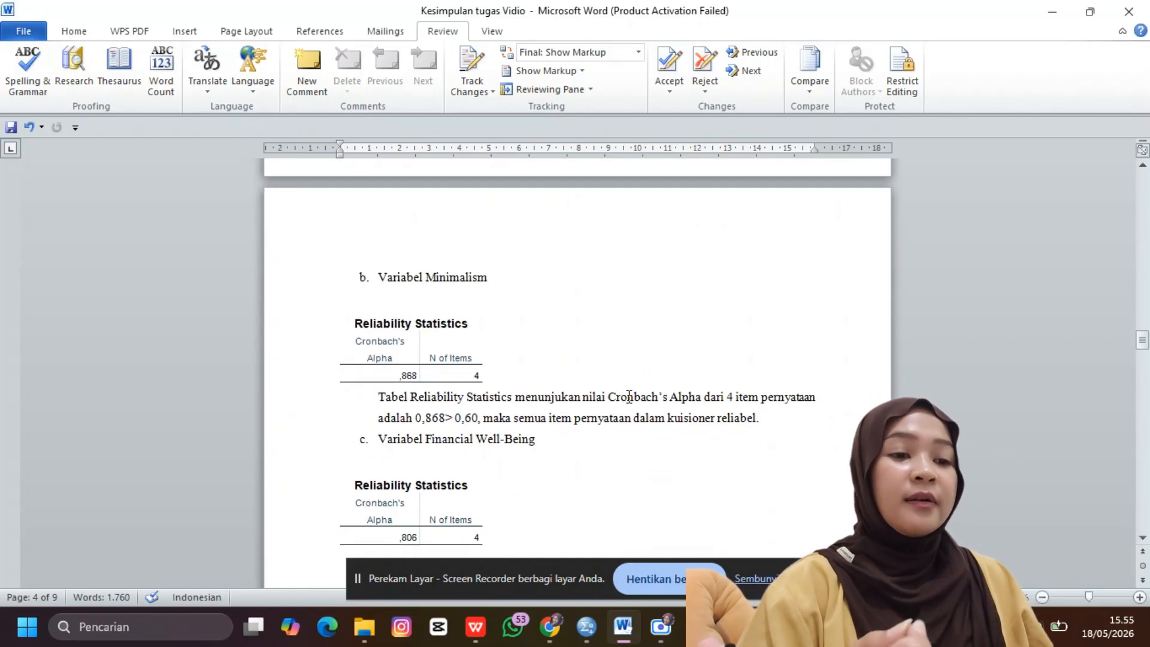
pyautogui.scroll(-1, 629, 397)
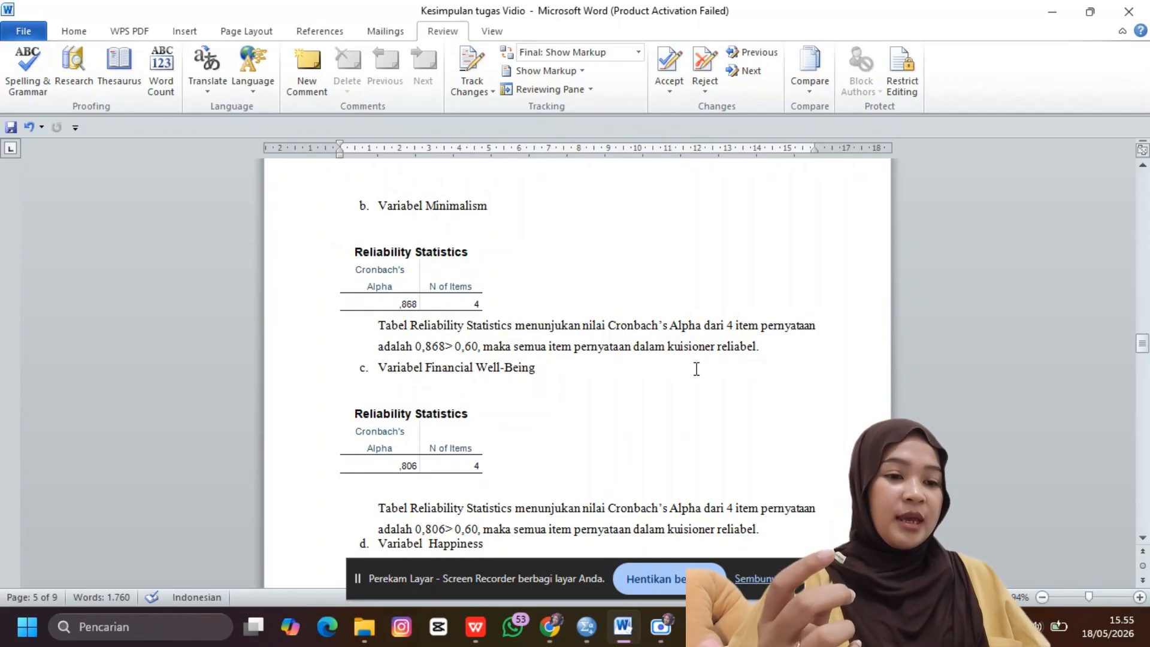
pyautogui.scroll(-2, 599, 437)
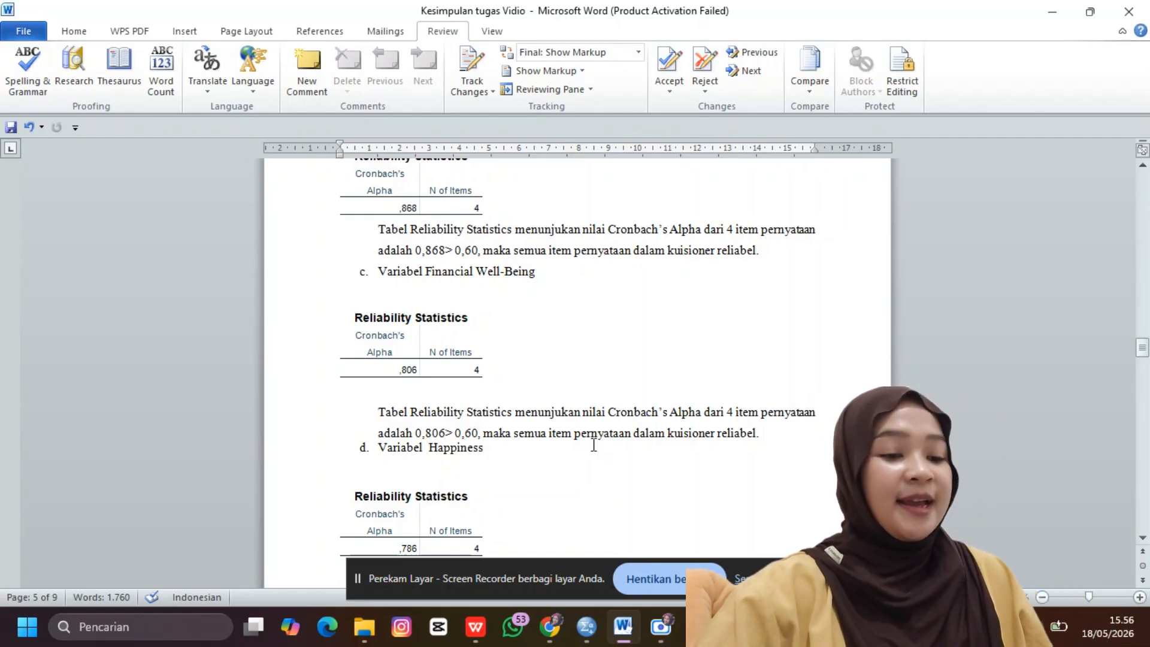
pyautogui.scroll(-3, 593, 445)
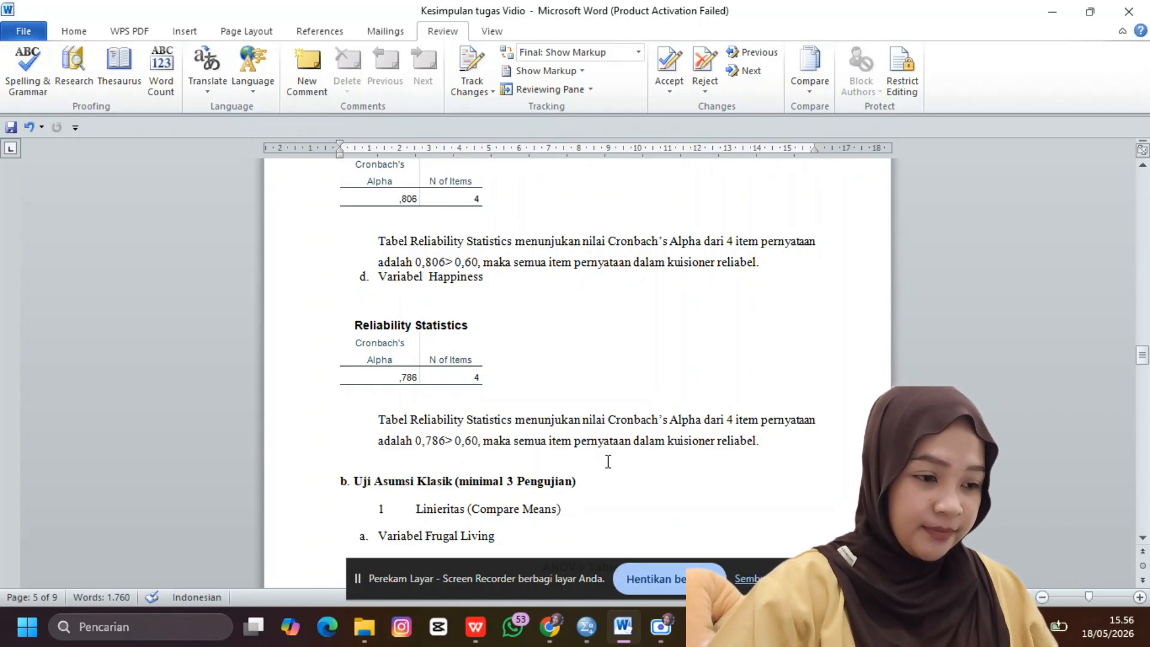
# Step: Examine the linearity ANOVA tables and conclusions relating Frugal Living, Minimalism and Financial Well-Being to Happiness
pyautogui.scroll(-3, 608, 462)
pyautogui.scroll(-3, 608, 461)
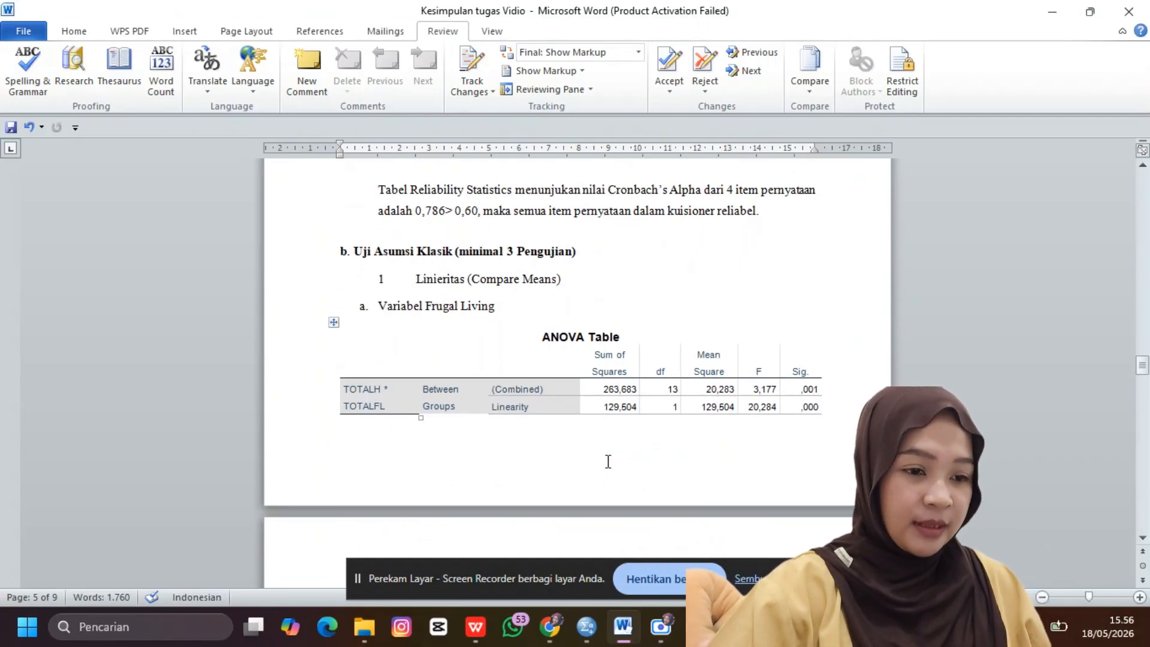
pyautogui.scroll(-1, 537, 359)
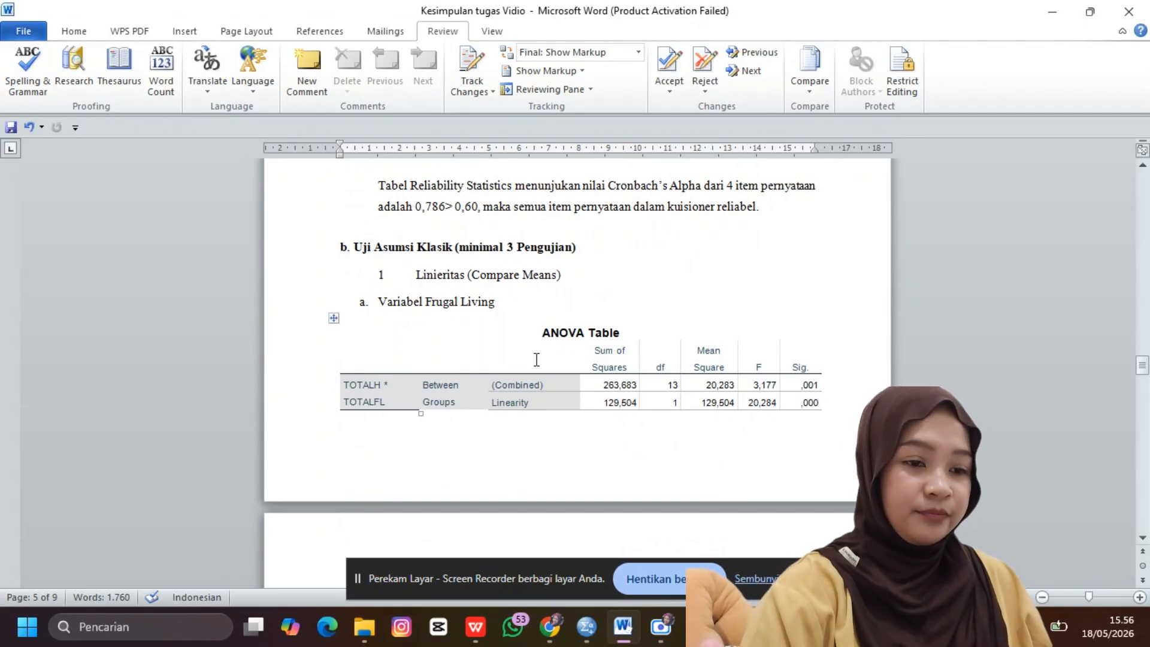
pyautogui.scroll(-5, 536, 359)
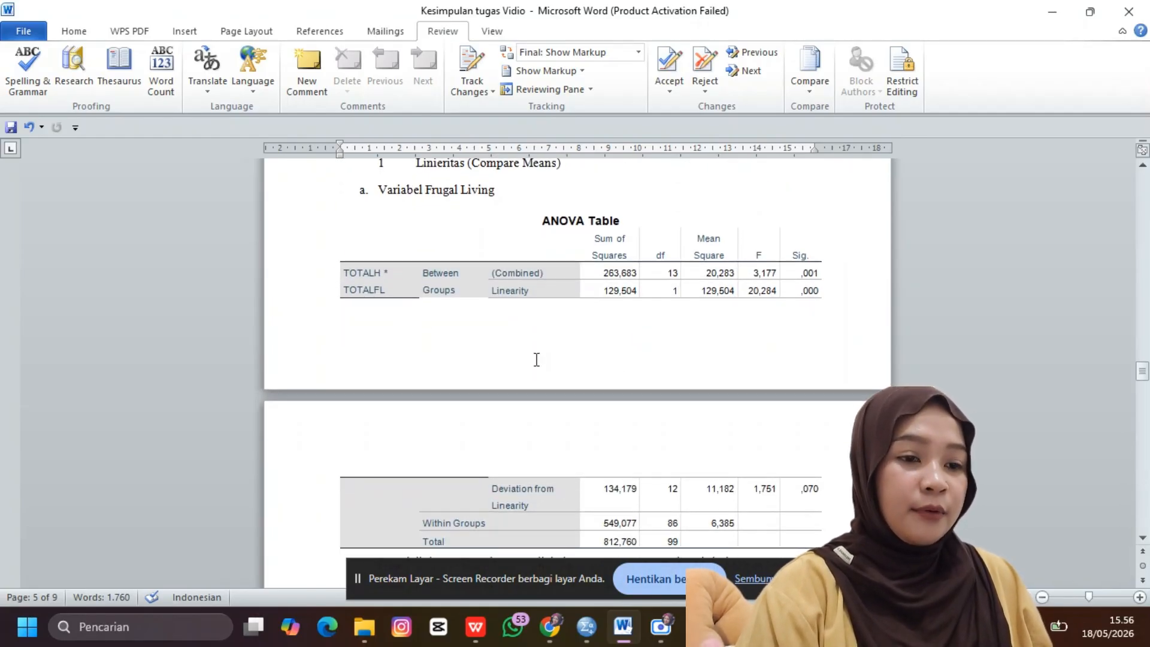
pyautogui.scroll(-10, 536, 359)
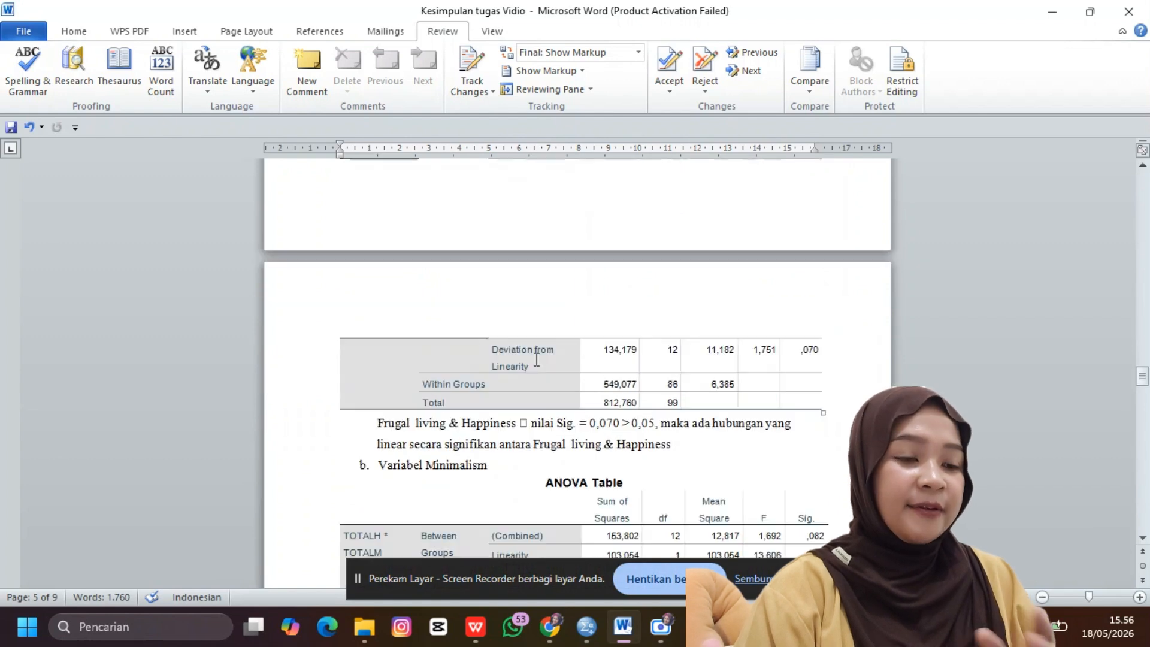
pyautogui.scroll(2, 537, 360)
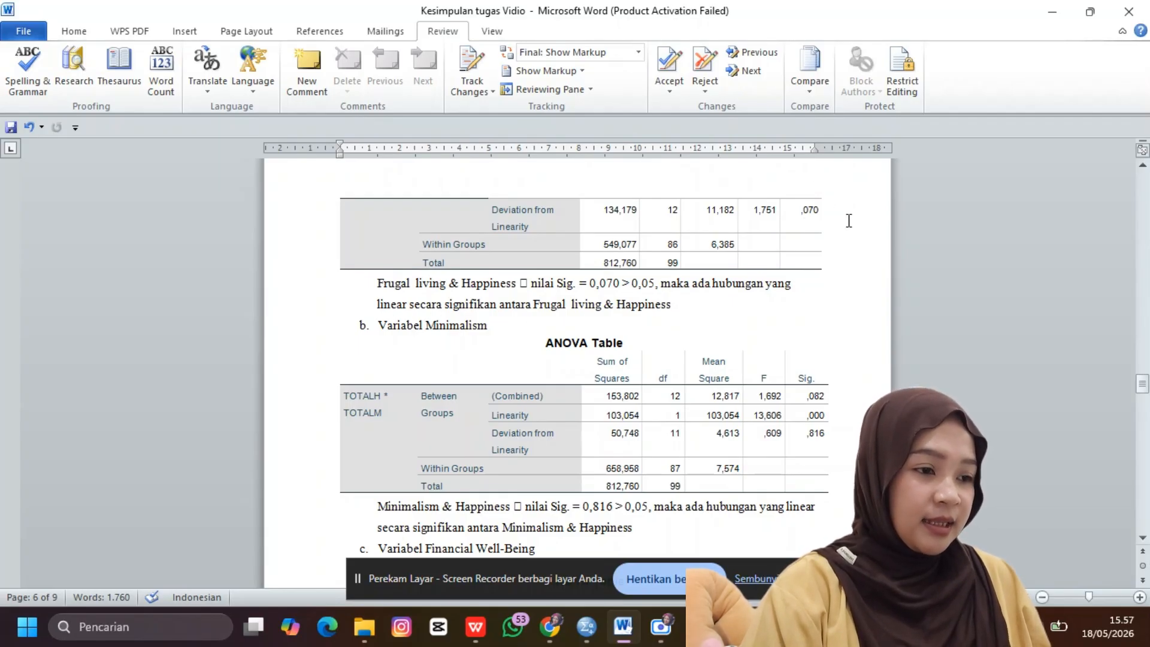
pyautogui.scroll(4, 783, 196)
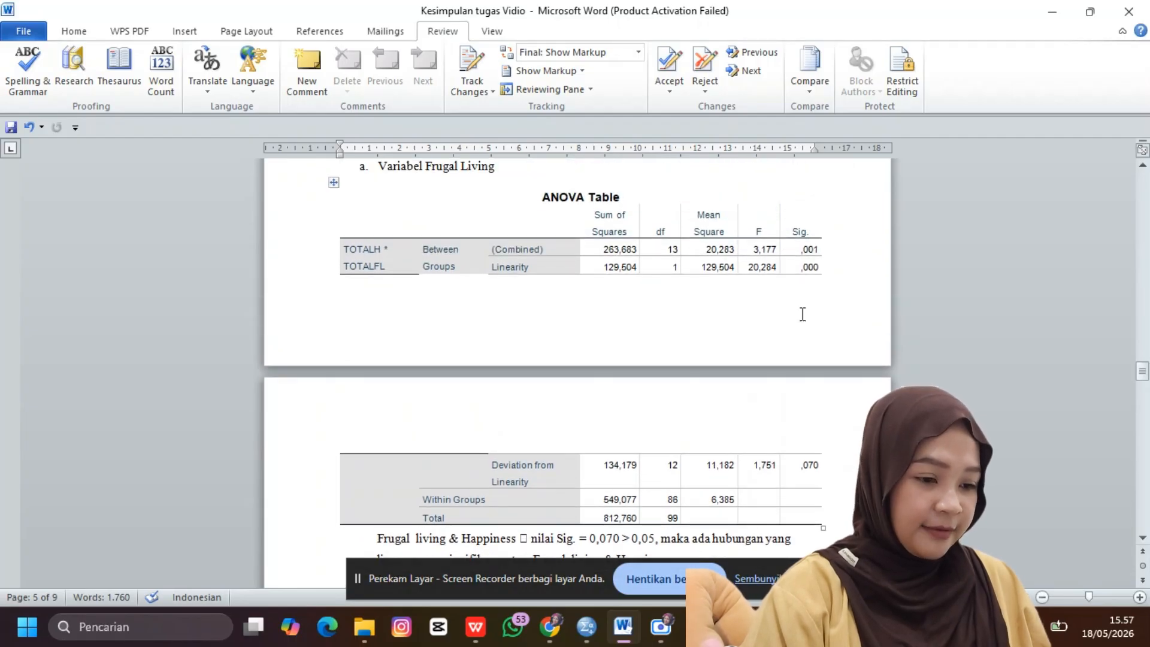
pyautogui.scroll(-5, 799, 449)
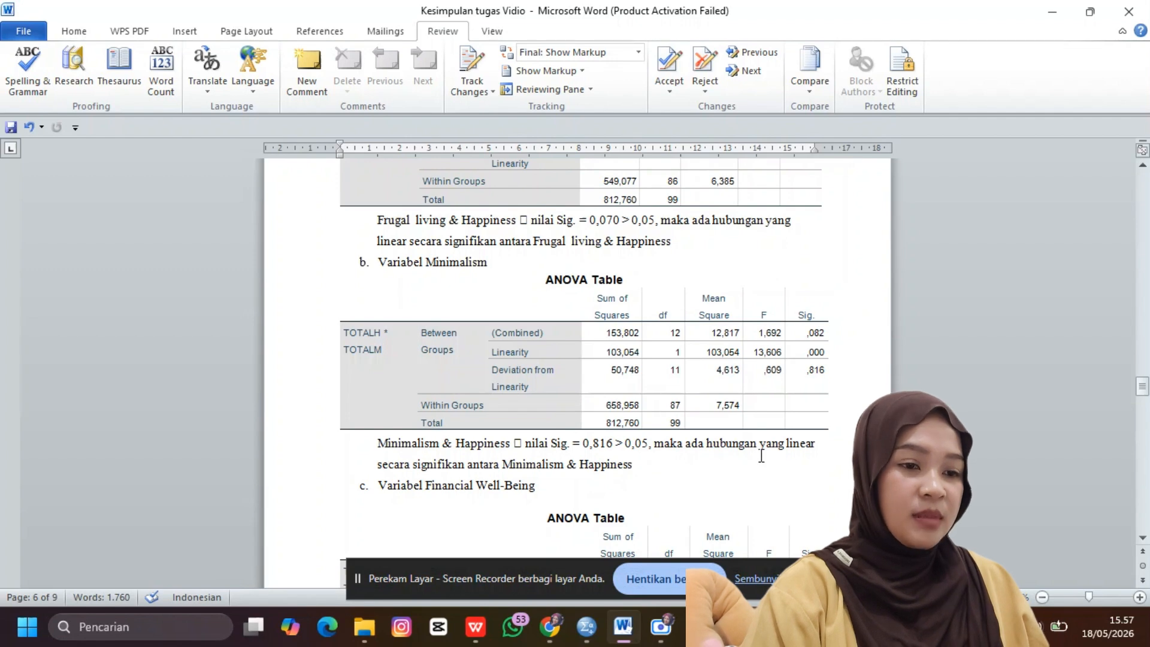
pyautogui.scroll(-5, 762, 457)
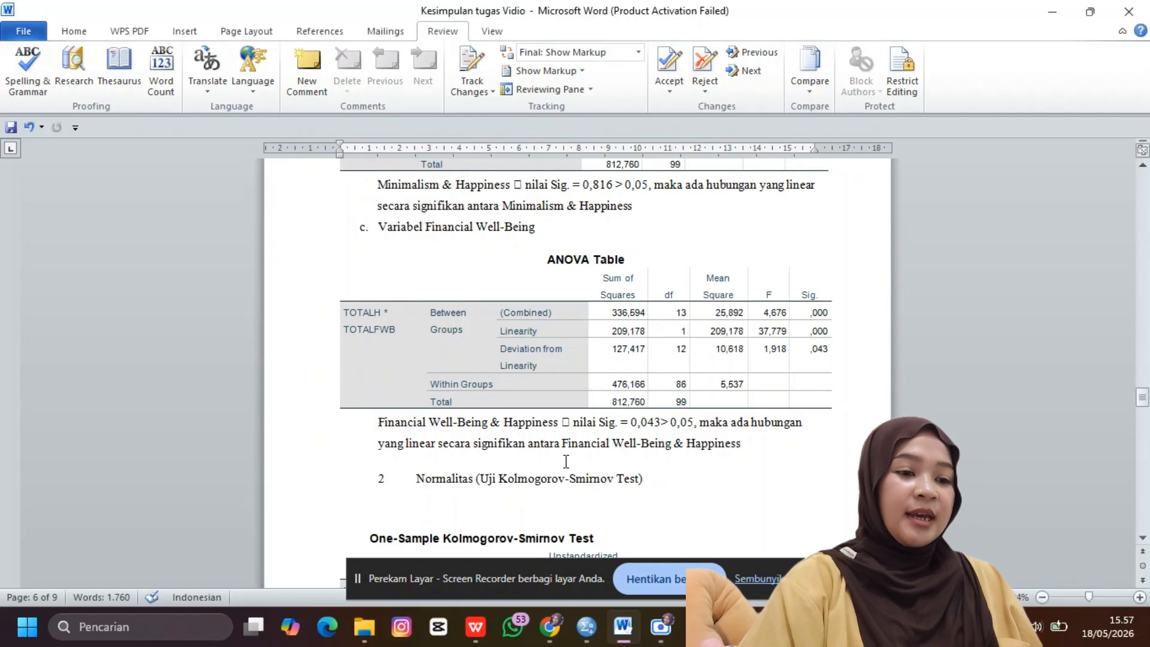
pyautogui.scroll(-3, 566, 461)
pyautogui.scroll(5, 566, 461)
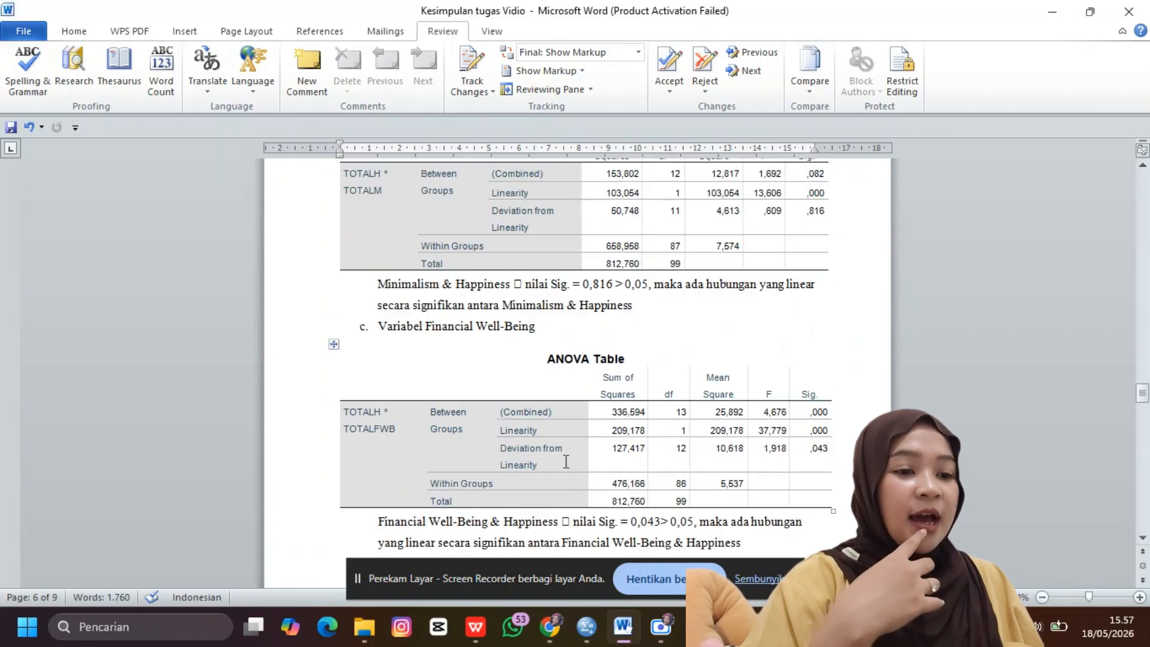
# Step: Review the Kolmogorov-Smirnov normality test and the Glejser heteroscedasticity test with their written conclusions
pyautogui.scroll(-4, 566, 462)
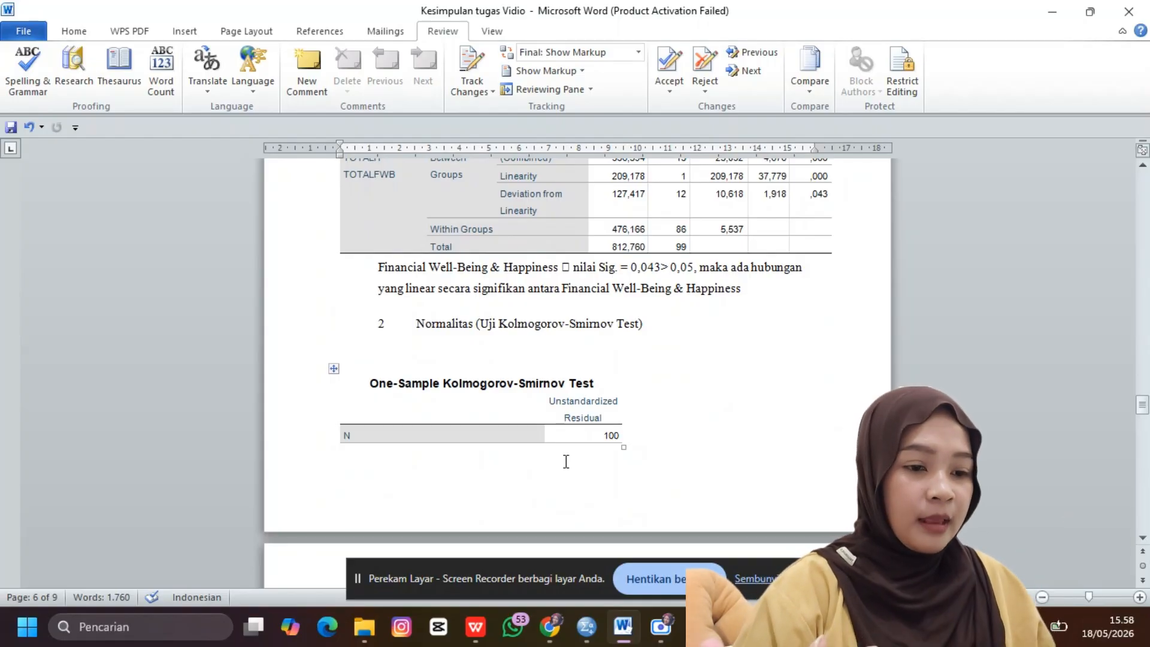
pyautogui.scroll(-6, 566, 461)
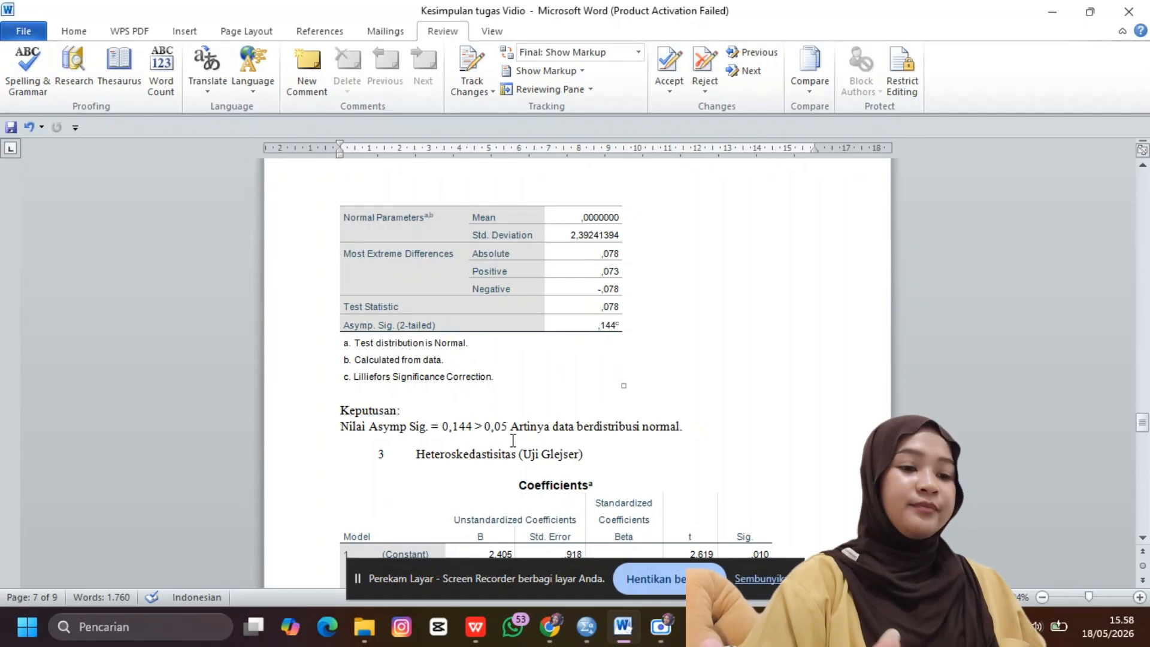
pyautogui.scroll(-5, 599, 464)
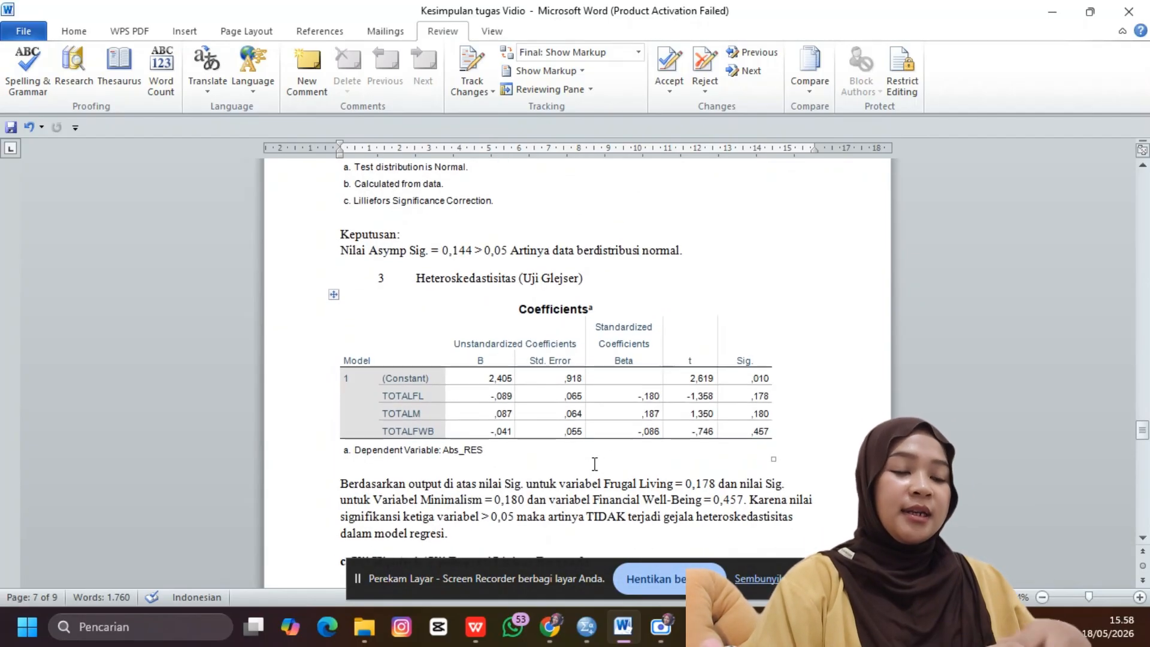